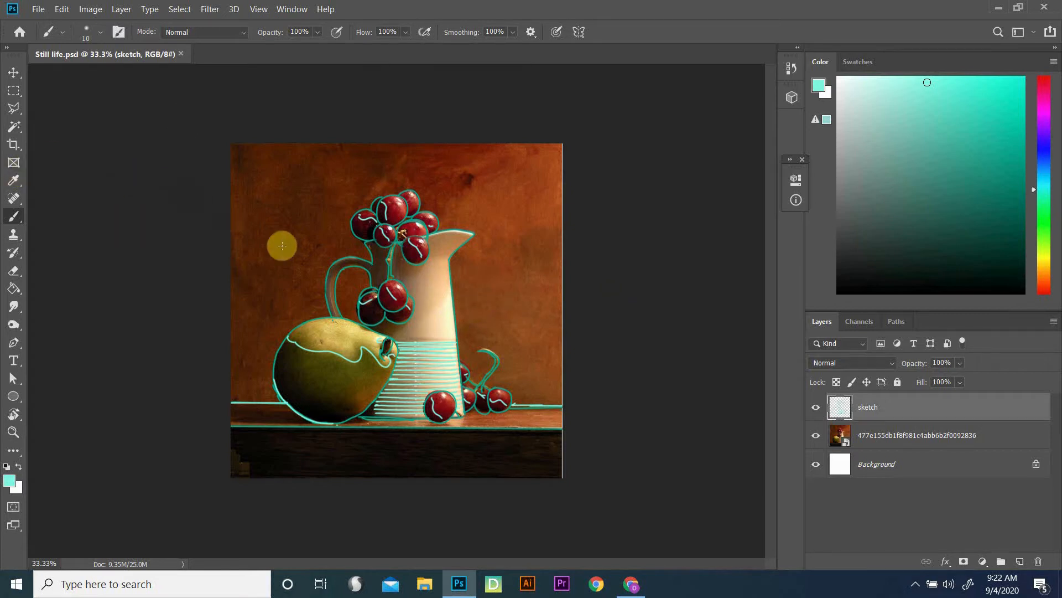
# Extend the canvas to the right with the Crop tool until it is about twice its width.
pyautogui.click(13, 145)
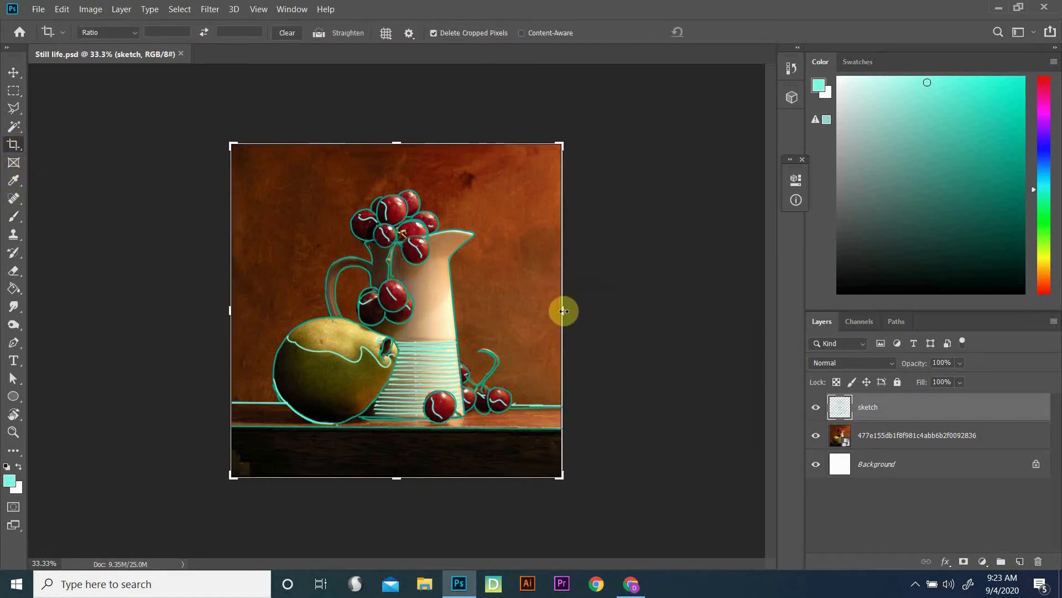
pyautogui.moveTo(564, 313); pyautogui.dragTo(739, 313)
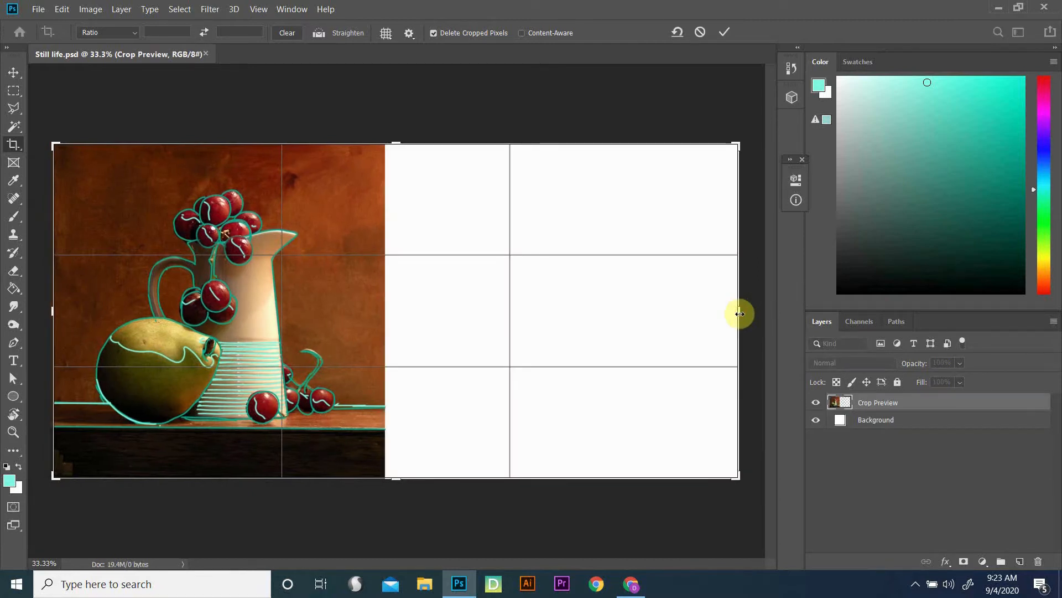
pyautogui.press('Return')
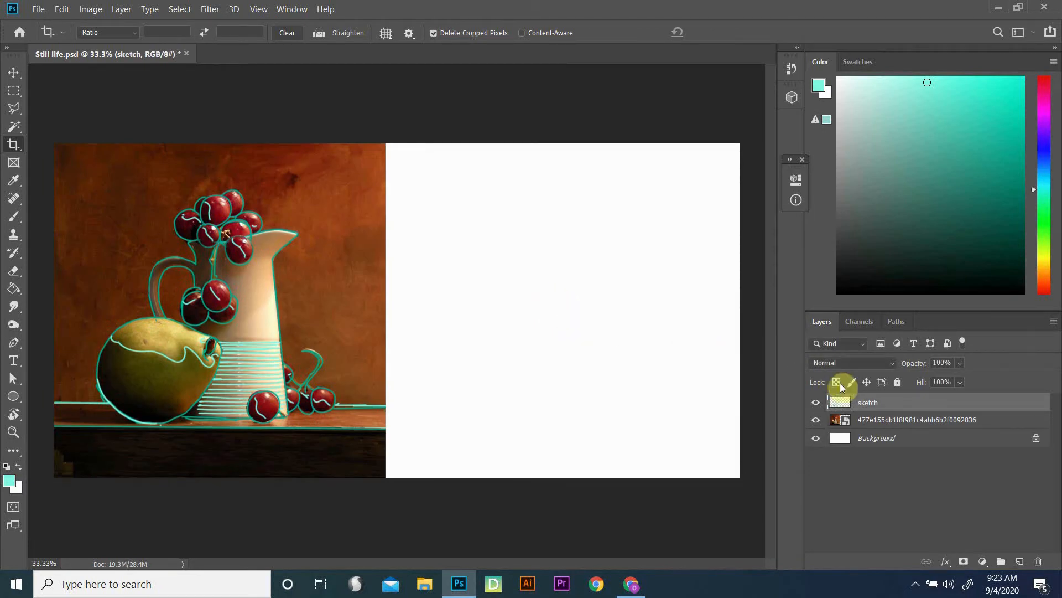
pyautogui.click(895, 419)
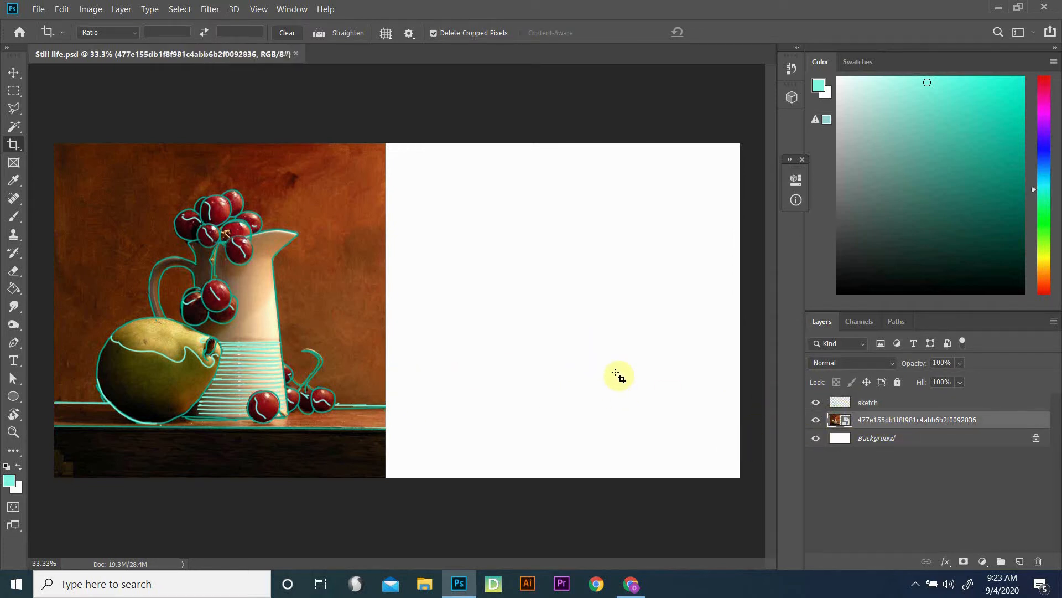
pyautogui.click(14, 72)
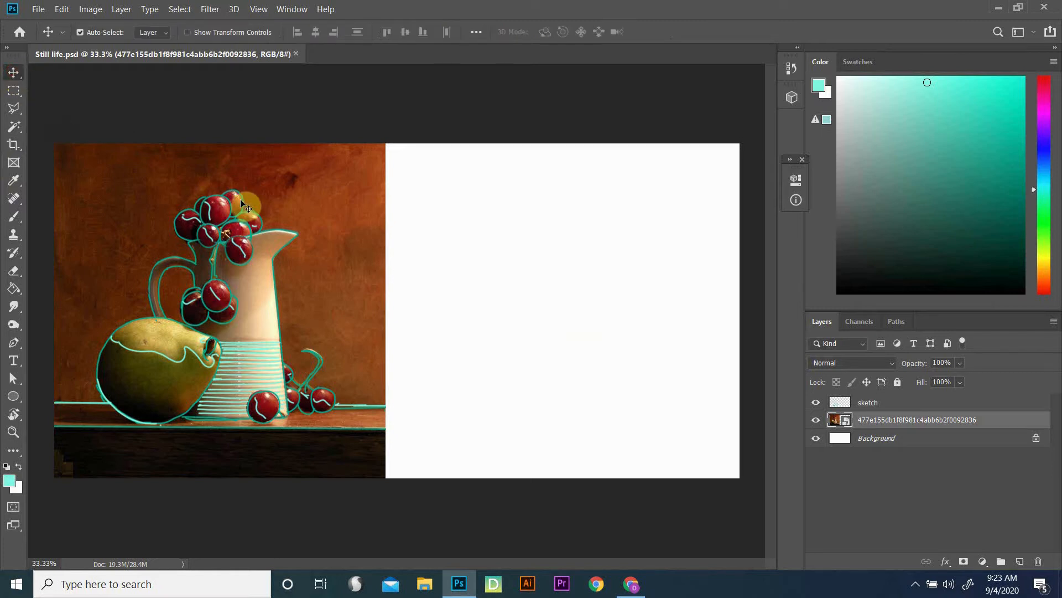
pyautogui.moveTo(253, 311); pyautogui.dragTo(607, 314)
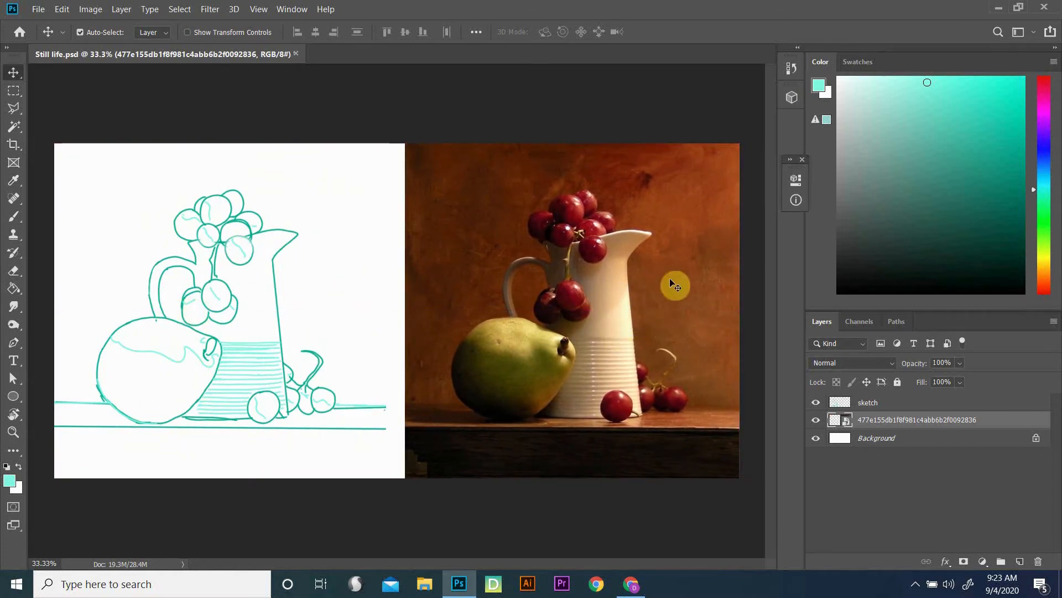
pyautogui.moveTo(670, 283)
pyautogui.mouseDown()
pyautogui.moveTo(339, 299)
pyautogui.moveTo(321, 284)
pyautogui.moveTo(330, 273)
pyautogui.mouseUp()
pyautogui.rightClick(342, 269)
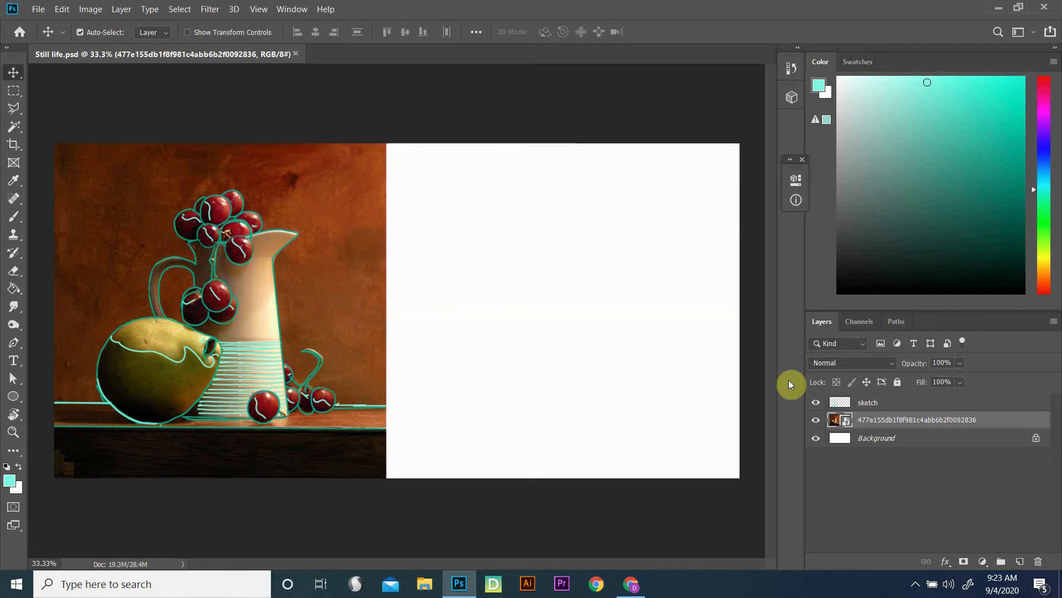
# Move the sketch layer off the photo onto the blank white half of the canvas.
pyautogui.click(880, 402)
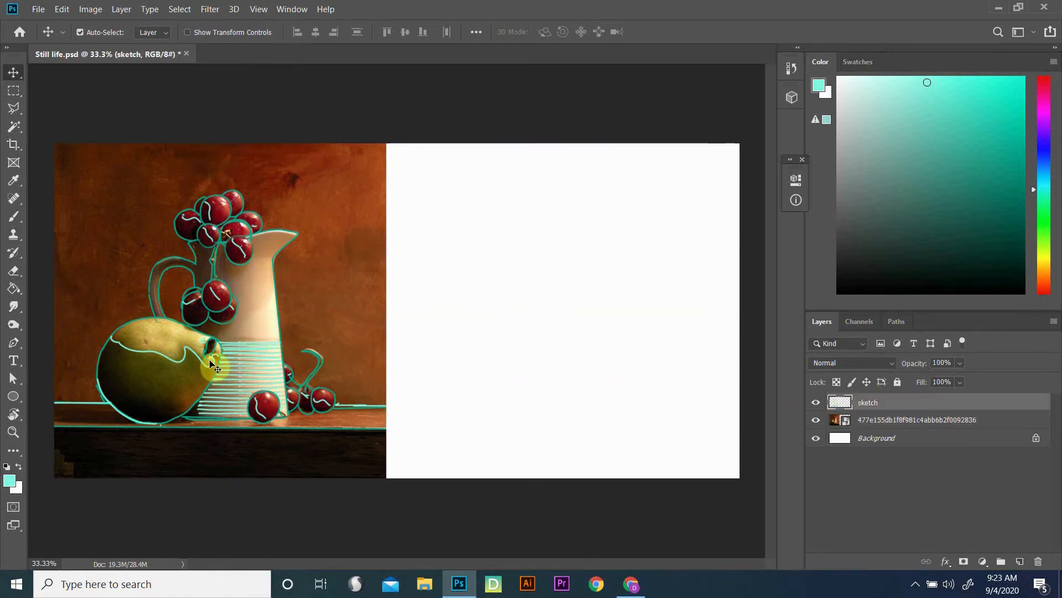
pyautogui.moveTo(212, 360)
pyautogui.mouseDown()
pyautogui.moveTo(308, 372)
pyautogui.moveTo(547, 341)
pyautogui.moveTo(543, 367)
pyautogui.mouseUp()
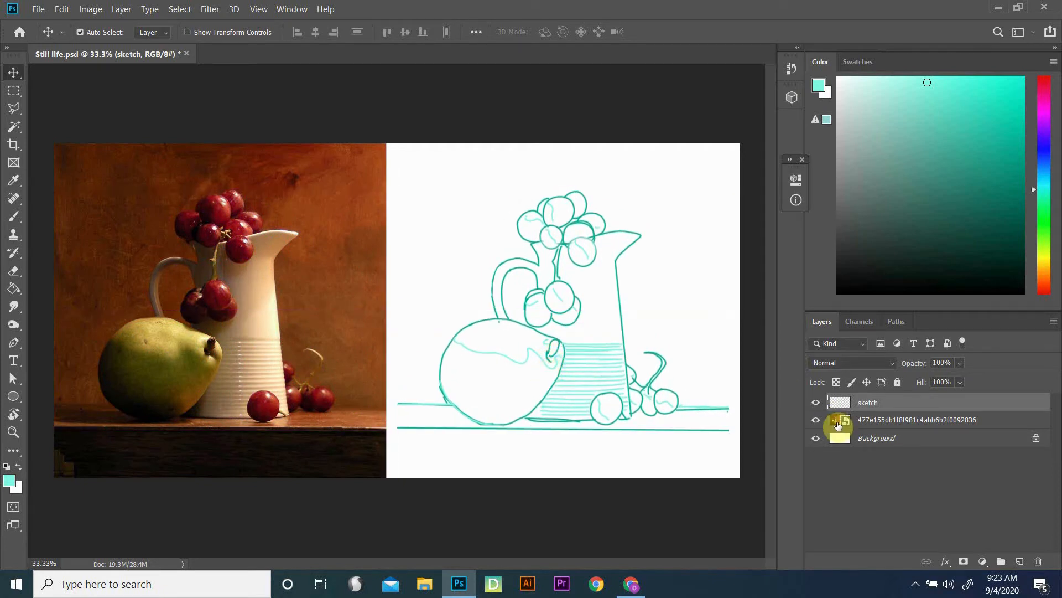
# Fully lock the photo layer and test that it cannot be moved on the canvas.
pyautogui.click(1030, 424)
pyautogui.click(977, 404)
pyautogui.click(987, 424)
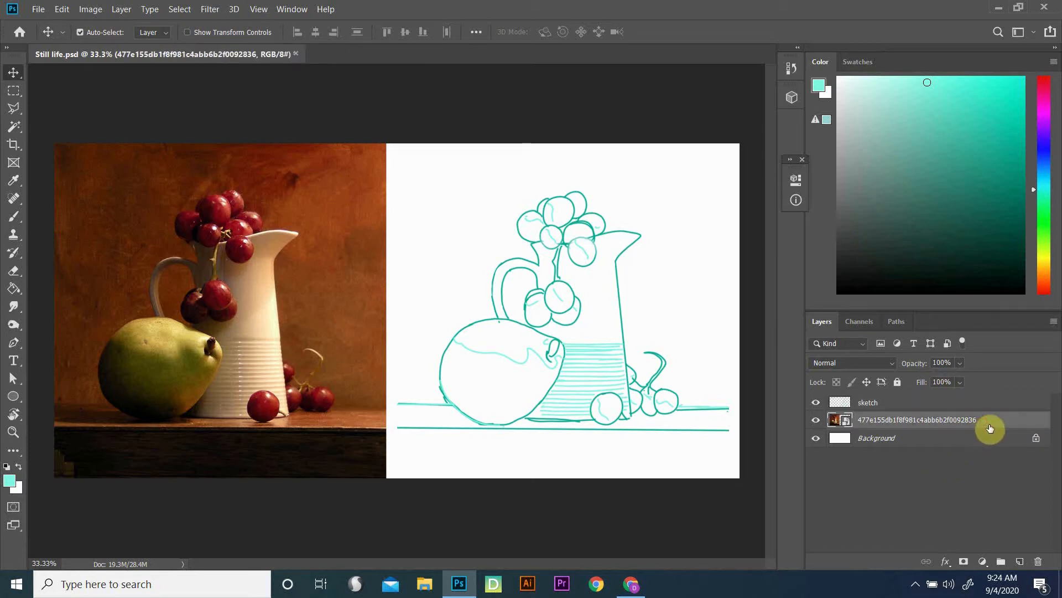
pyautogui.click(898, 383)
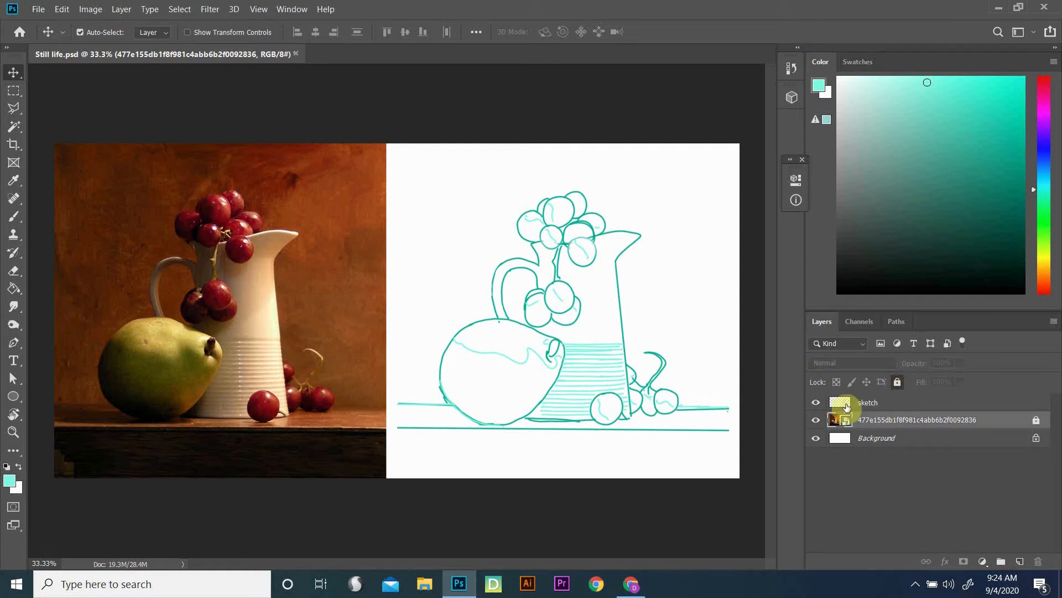
pyautogui.moveTo(343, 321); pyautogui.dragTo(377, 284)
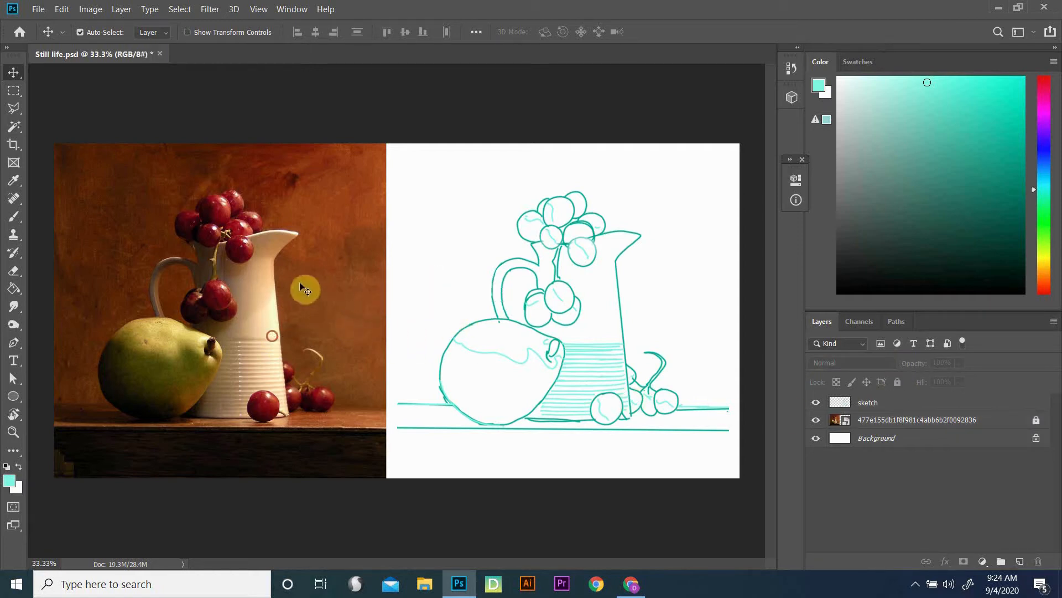
pyautogui.moveTo(280, 281); pyautogui.dragTo(369, 255)
pyautogui.moveTo(278, 237); pyautogui.dragTo(230, 255)
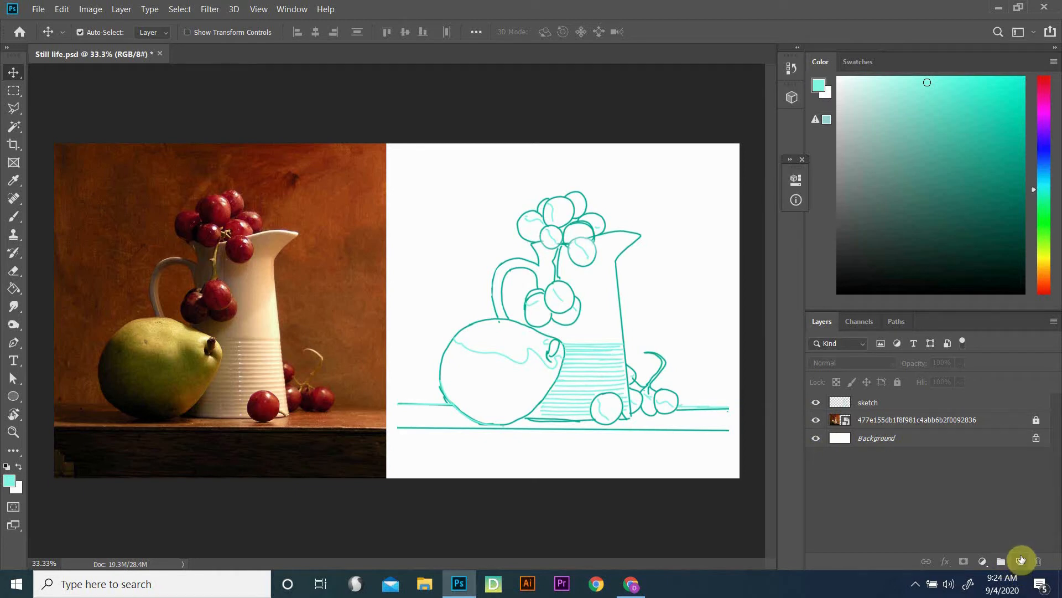
# Add a new layer directly below the sketch layer and name it "base color".
pyautogui.click(1021, 560)
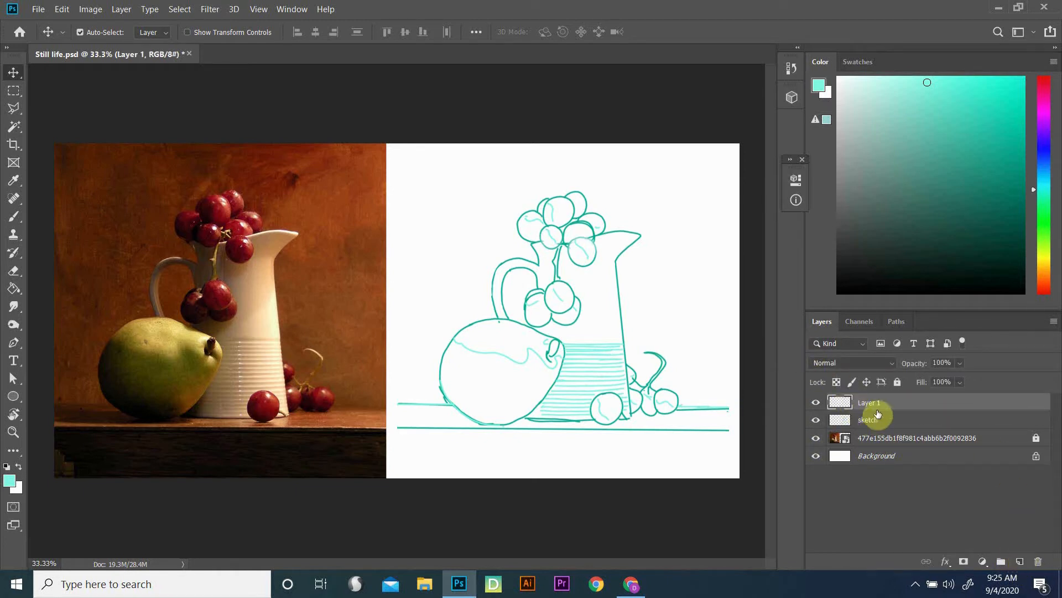
pyautogui.moveTo(879, 404); pyautogui.dragTo(885, 432)
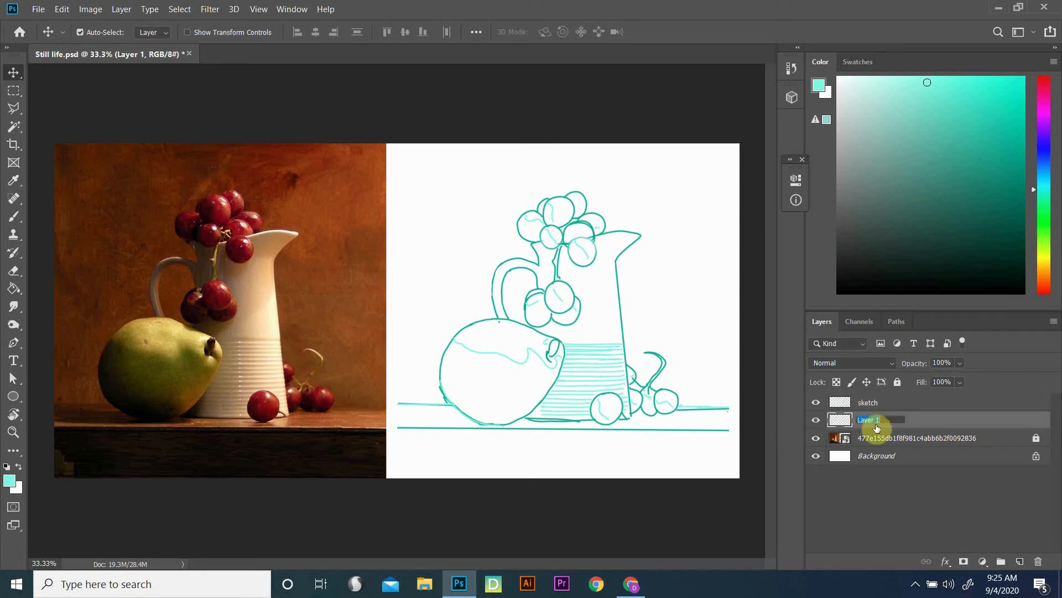
pyautogui.write('se color')
pyautogui.press('Return')
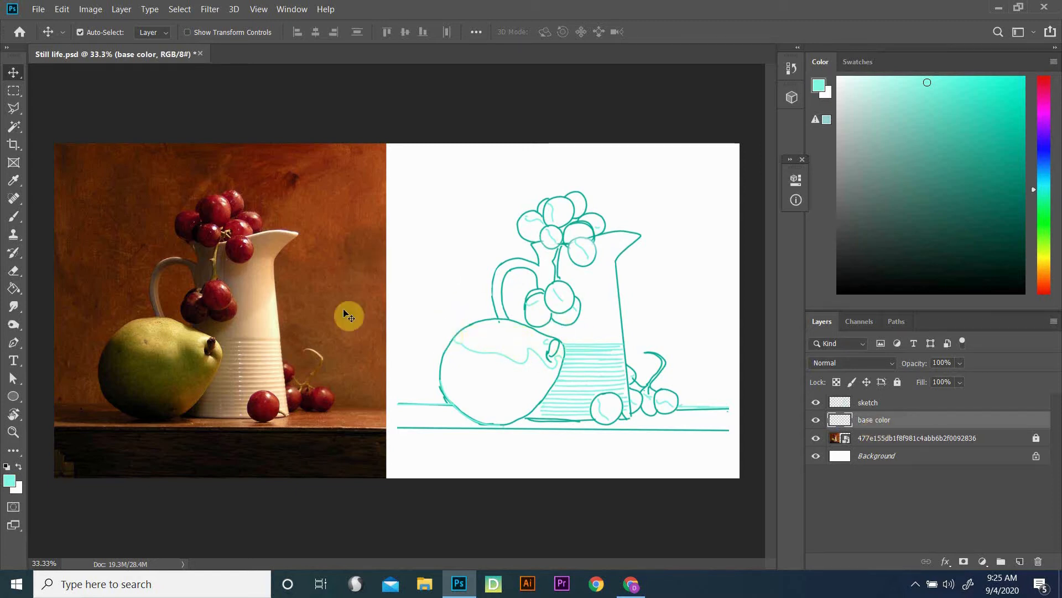
# Switch to the Brush tool and enlarge the brush to 150 px.
pyautogui.press('b')
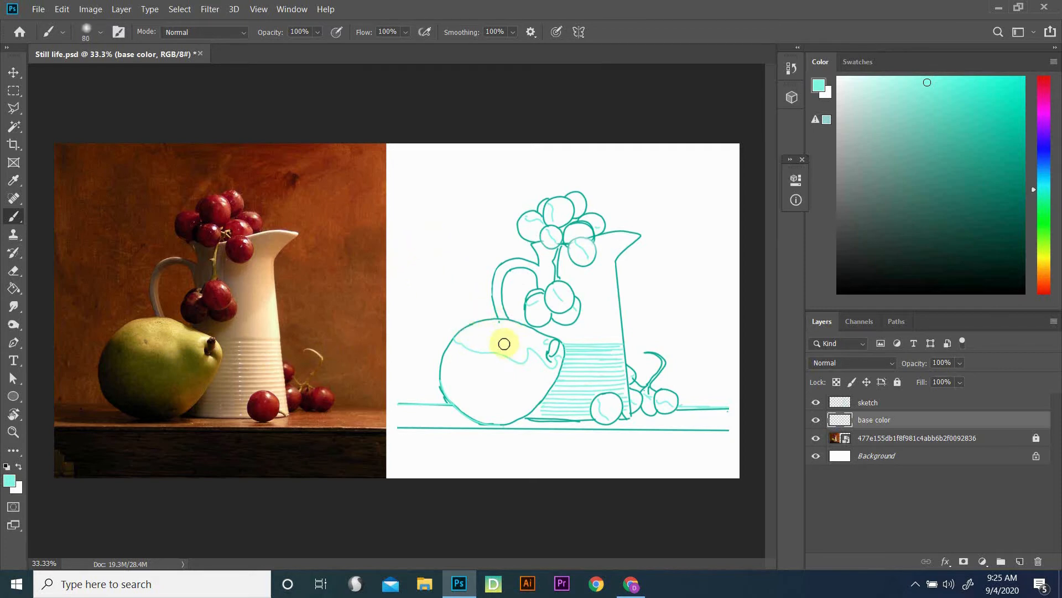
pyautogui.press(']')
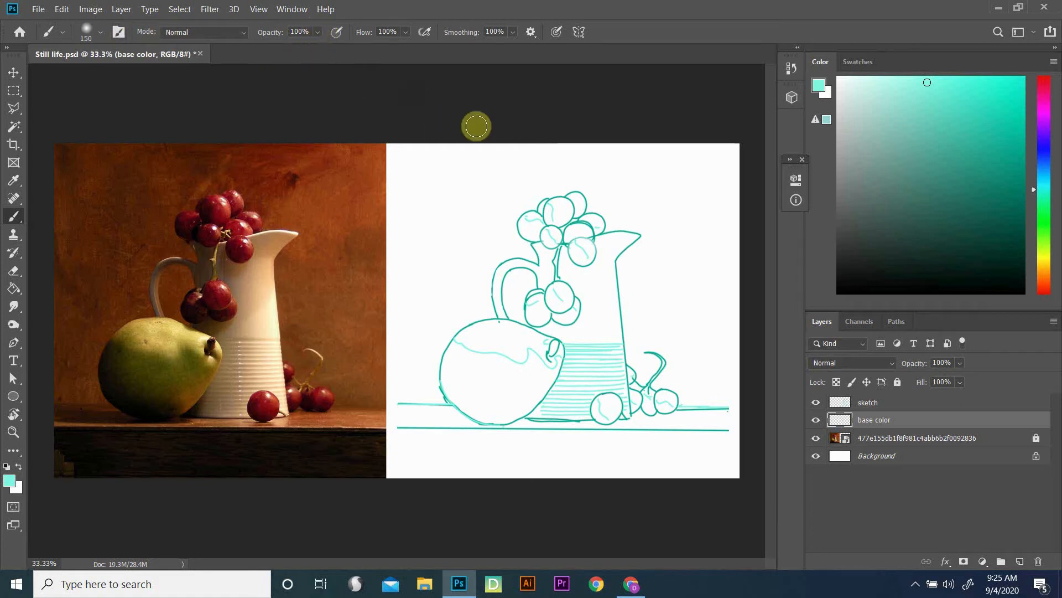
pyautogui.moveTo(512, 374)
pyautogui.mouseDown()
pyautogui.moveTo(481, 406)
pyautogui.moveTo(502, 381)
pyautogui.mouseUp()
pyautogui.click(474, 233)
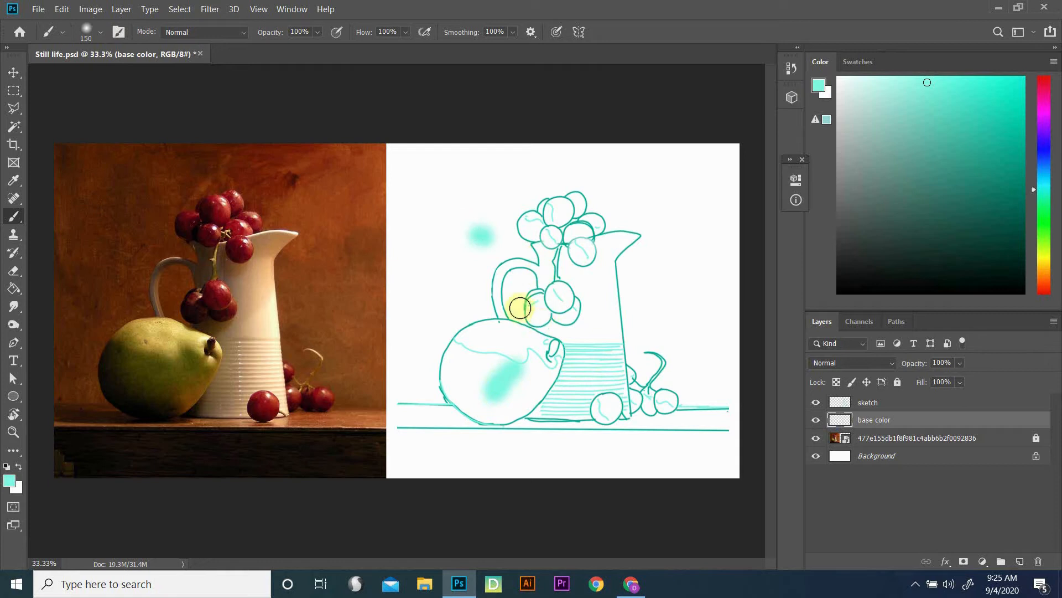
pyautogui.hotkey('ctrl', 'z')
pyautogui.hotkey('ctrl', 'z')
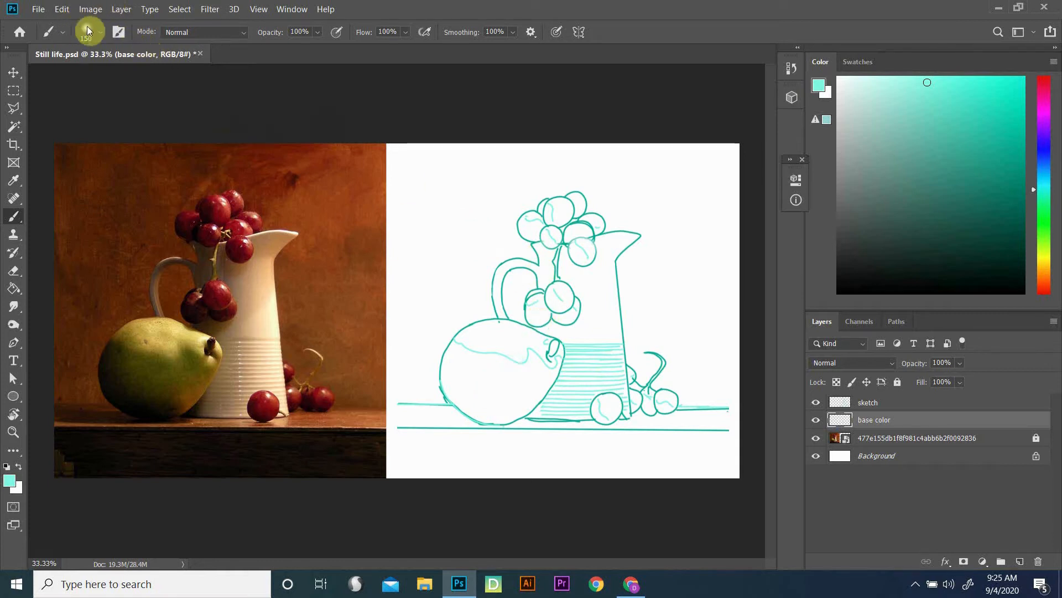
# Set the brush hardness to 100%.
pyautogui.click(90, 32)
pyautogui.moveTo(78, 109); pyautogui.dragTo(194, 118)
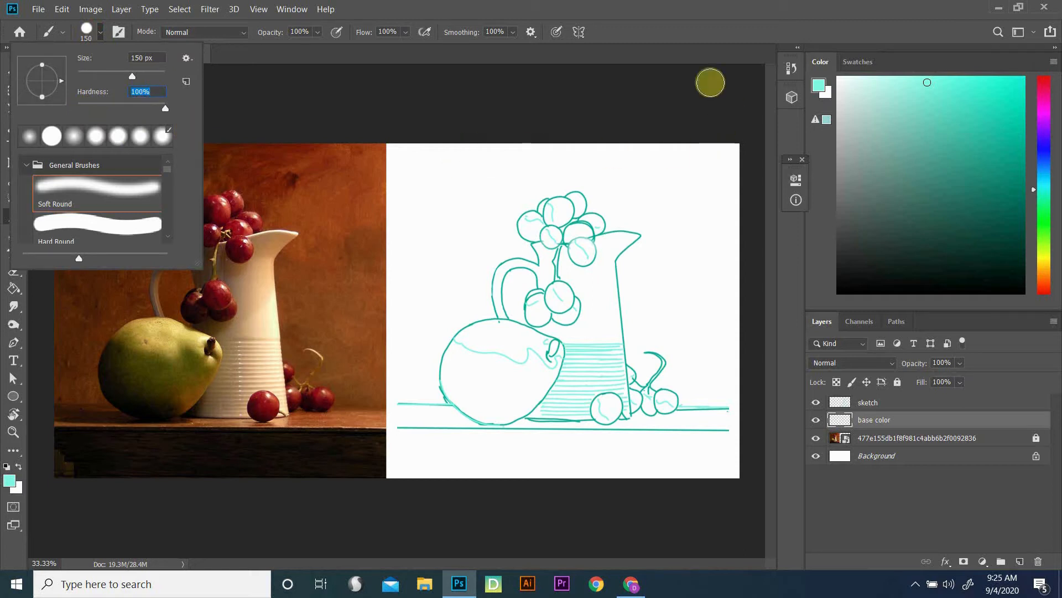
pyautogui.click(651, 36)
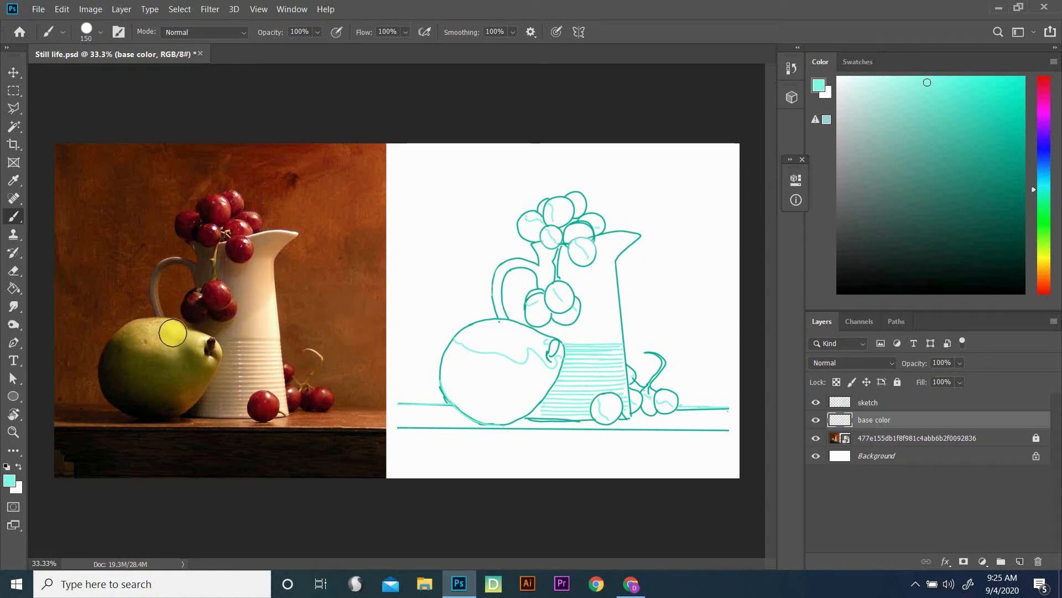
# Sample the olive-yellow tone from the photo's pear and start painting the middle and upper area of the sketched pear.
pyautogui.press('alt')
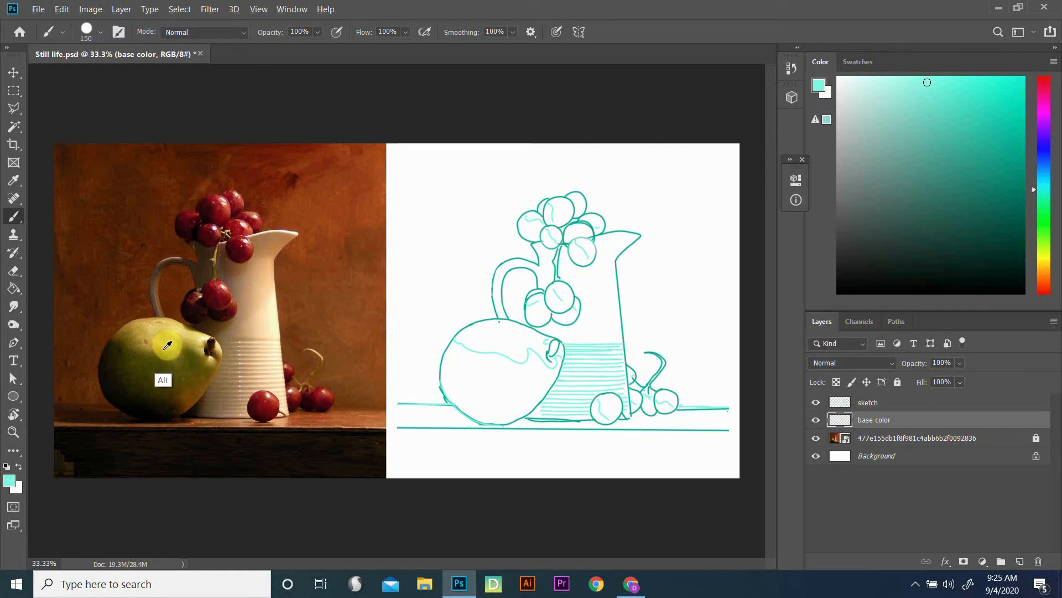
pyautogui.keyDown('alt'); pyautogui.click(167, 345); pyautogui.keyUp('alt')
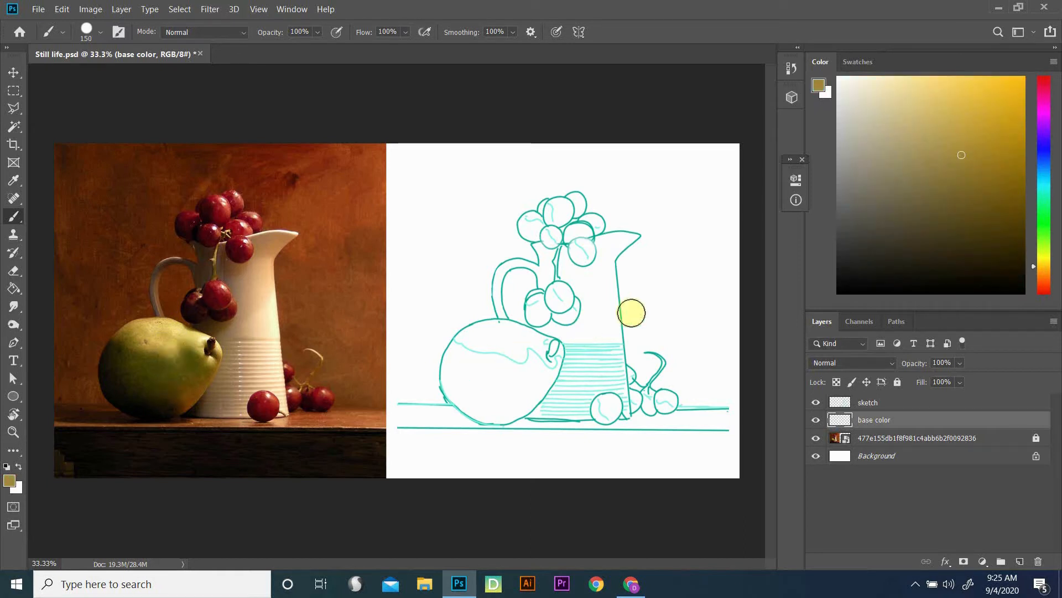
pyautogui.click(495, 363)
pyautogui.moveTo(490, 394)
pyautogui.mouseDown()
pyautogui.moveTo(501, 367)
pyautogui.moveTo(481, 374)
pyautogui.moveTo(491, 398)
pyautogui.moveTo(522, 360)
pyautogui.mouseUp()
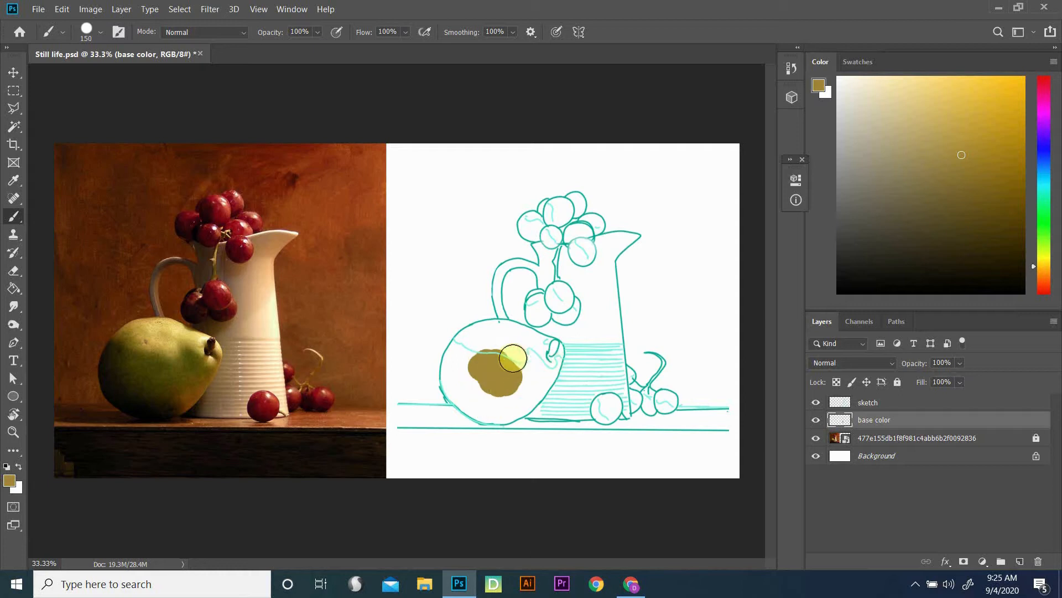
pyautogui.moveTo(521, 362)
pyautogui.mouseDown()
pyautogui.moveTo(477, 361)
pyautogui.moveTo(475, 387)
pyautogui.moveTo(502, 393)
pyautogui.moveTo(515, 380)
pyautogui.moveTo(511, 360)
pyautogui.moveTo(485, 388)
pyautogui.moveTo(475, 382)
pyautogui.moveTo(473, 364)
pyautogui.moveTo(497, 355)
pyautogui.mouseUp()
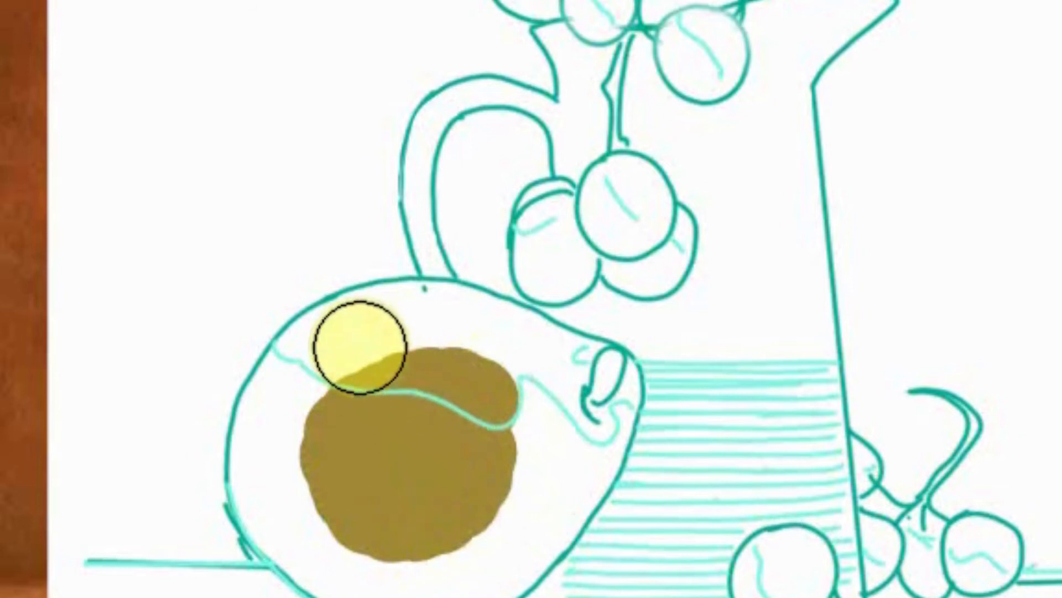
pyautogui.moveTo(380, 351); pyautogui.dragTo(450, 351)
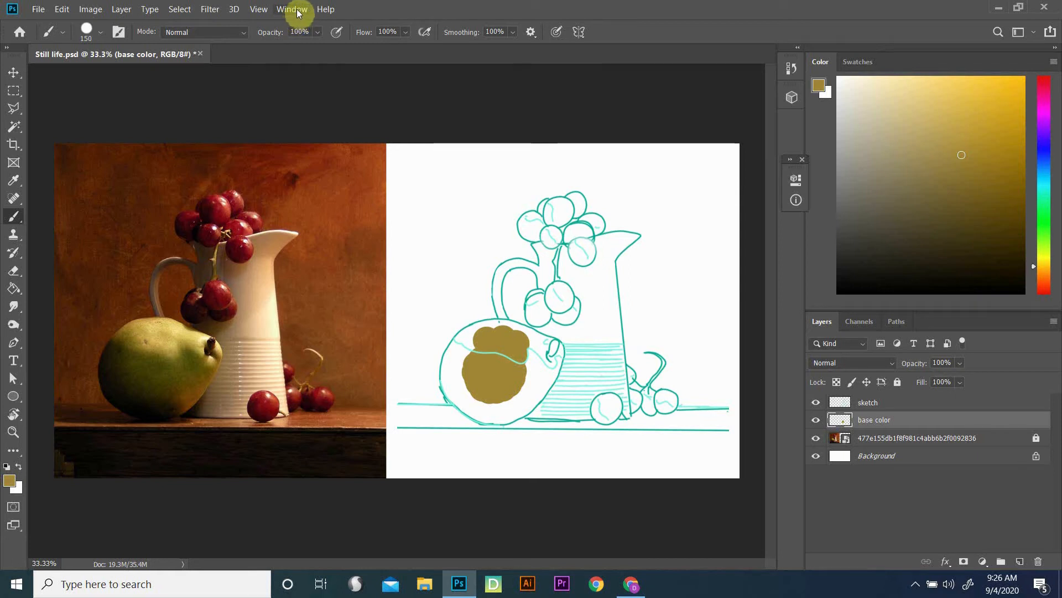
# Display the Brush Settings while widening the pear's olive base color sideways, and close the settings.
pyautogui.click(293, 9)
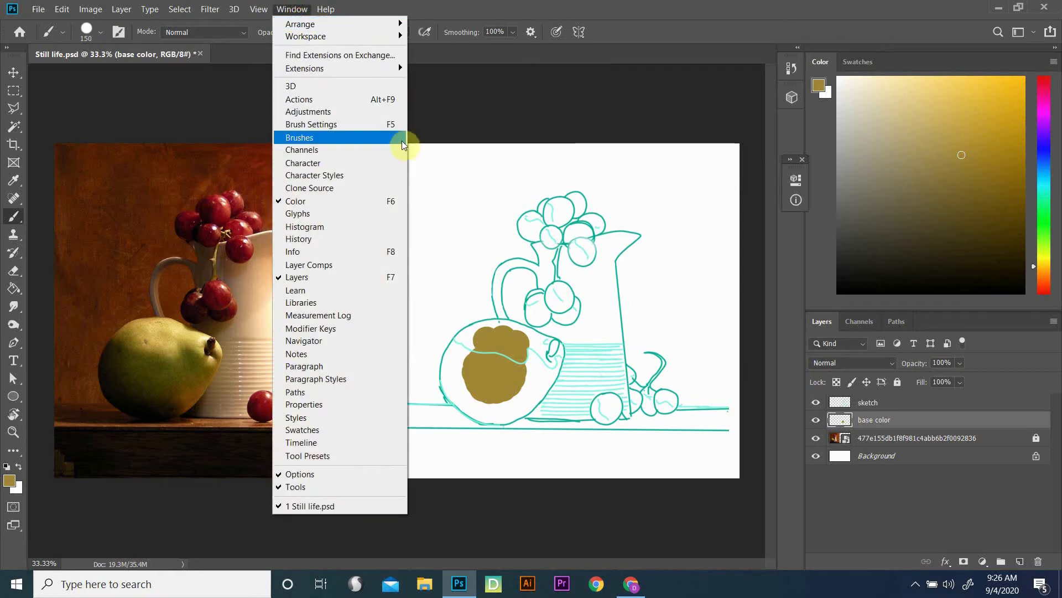
pyautogui.click(366, 125)
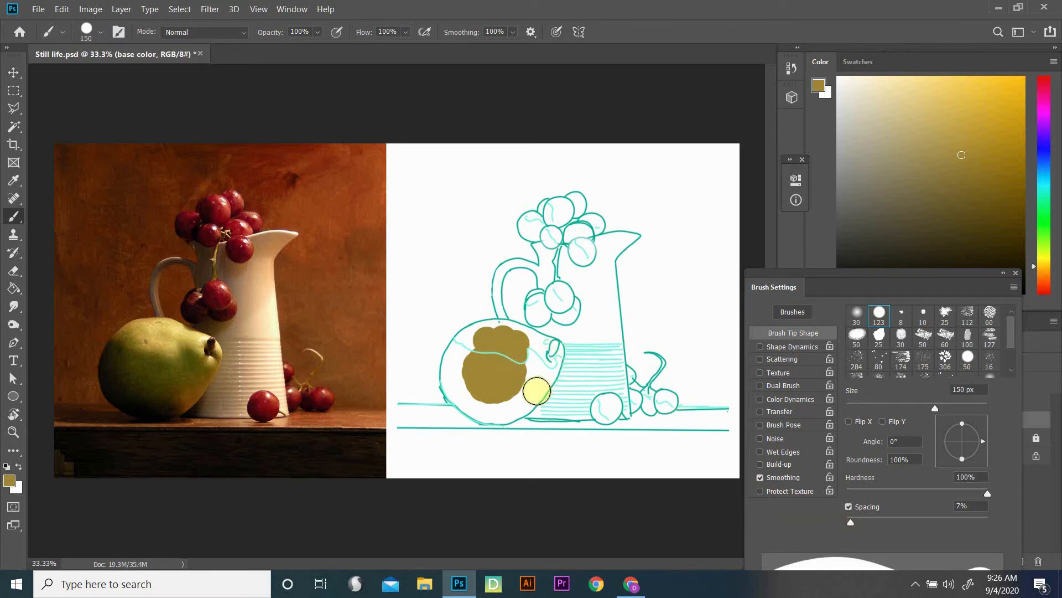
pyautogui.moveTo(534, 363)
pyautogui.mouseDown()
pyautogui.moveTo(515, 392)
pyautogui.moveTo(469, 382)
pyautogui.mouseUp()
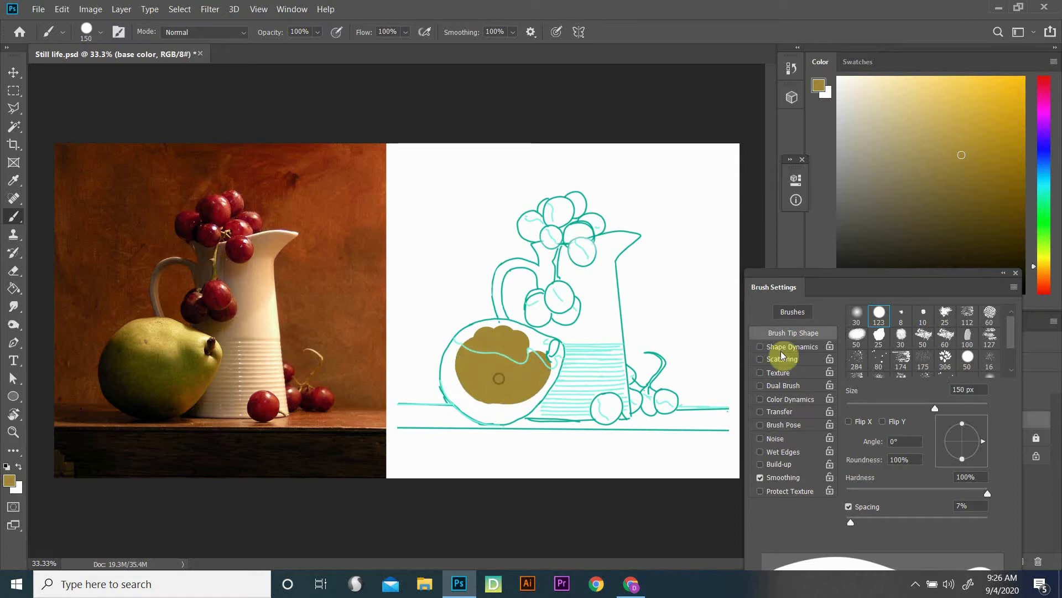
pyautogui.click(1017, 275)
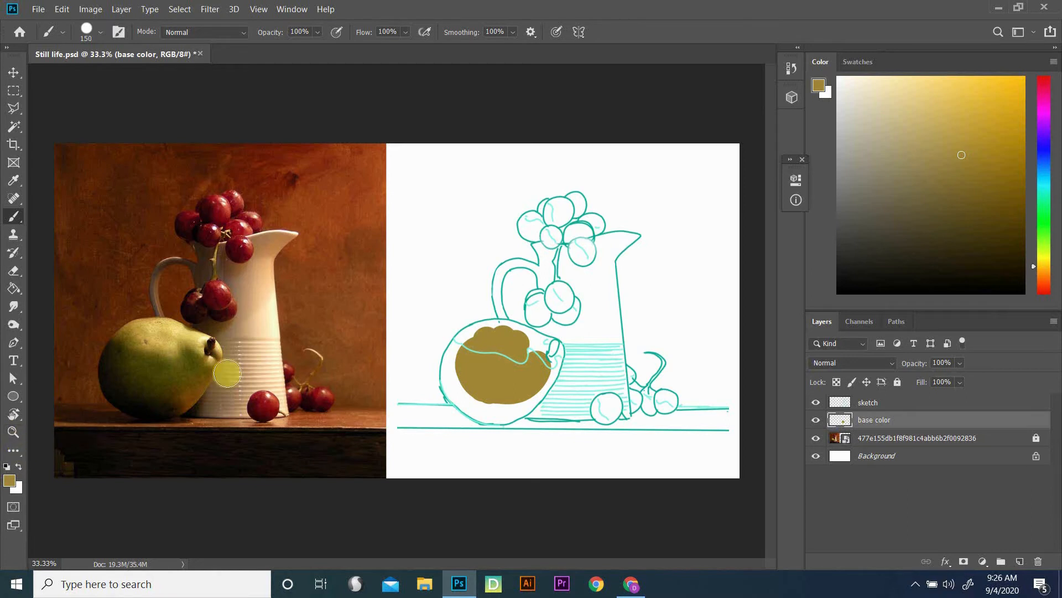
# Extend the olive base color towards the upper, left and lower outline of the sketched pear.
pyautogui.press('z')
pyautogui.moveTo(421, 327); pyautogui.dragTo(518, 330)
pyautogui.moveTo(622, 304)
pyautogui.mouseDown()
pyautogui.moveTo(664, 297)
pyautogui.moveTo(408, 204)
pyautogui.moveTo(570, 237)
pyautogui.moveTo(426, 209)
pyautogui.moveTo(350, 291)
pyautogui.moveTo(522, 349)
pyautogui.moveTo(510, 372)
pyautogui.moveTo(548, 375)
pyautogui.moveTo(502, 369)
pyautogui.mouseUp()
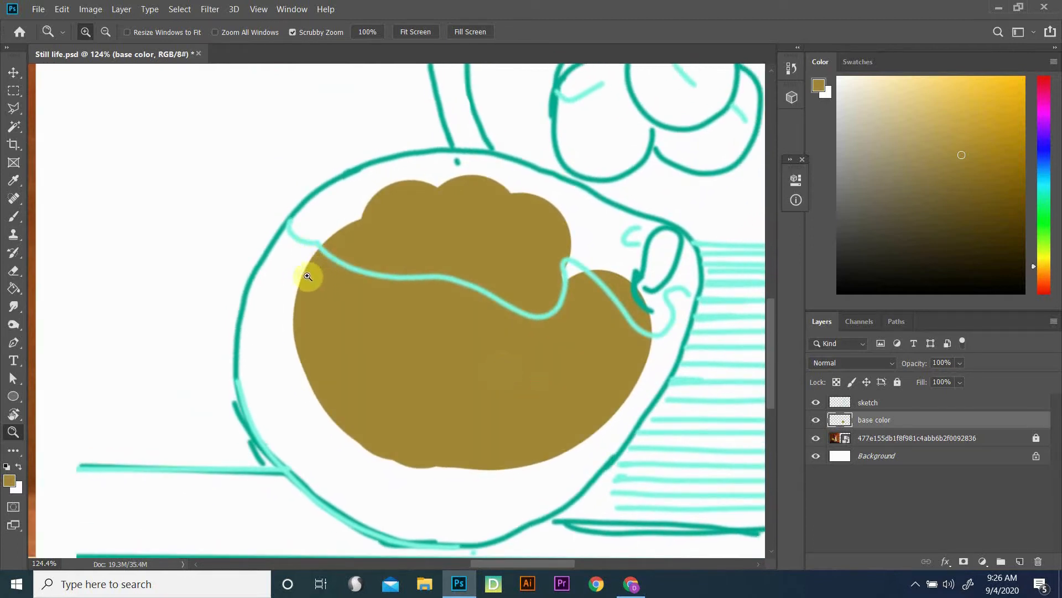
pyautogui.press('b')
pyautogui.moveTo(304, 272)
pyautogui.mouseDown()
pyautogui.moveTo(340, 273)
pyautogui.moveTo(337, 261)
pyautogui.moveTo(319, 287)
pyautogui.moveTo(303, 361)
pyautogui.moveTo(317, 284)
pyautogui.moveTo(303, 344)
pyautogui.moveTo(339, 426)
pyautogui.moveTo(304, 392)
pyautogui.moveTo(290, 341)
pyautogui.moveTo(316, 265)
pyautogui.moveTo(363, 224)
pyautogui.moveTo(403, 210)
pyautogui.moveTo(506, 224)
pyautogui.moveTo(561, 272)
pyautogui.moveTo(500, 374)
pyautogui.mouseUp()
pyautogui.moveTo(540, 438)
pyautogui.mouseDown()
pyautogui.moveTo(503, 467)
pyautogui.moveTo(389, 472)
pyautogui.moveTo(363, 460)
pyautogui.moveTo(306, 408)
pyautogui.moveTo(295, 382)
pyautogui.moveTo(298, 318)
pyautogui.mouseUp()
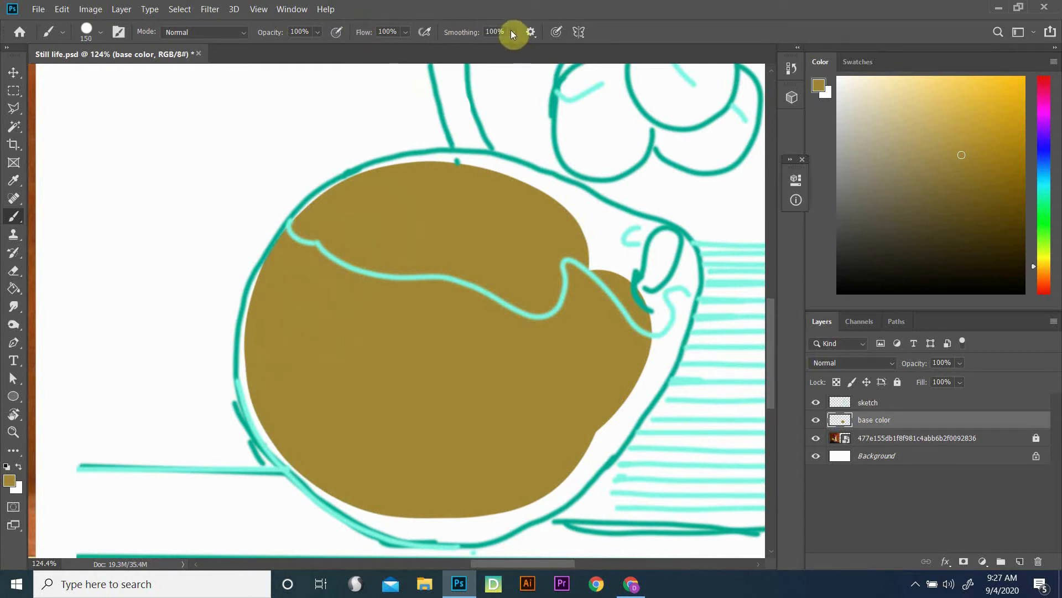
# Set the brush smoothing to 32% and extend the olive color to the pear's left, upper and lower outline.
pyautogui.click(485, 48)
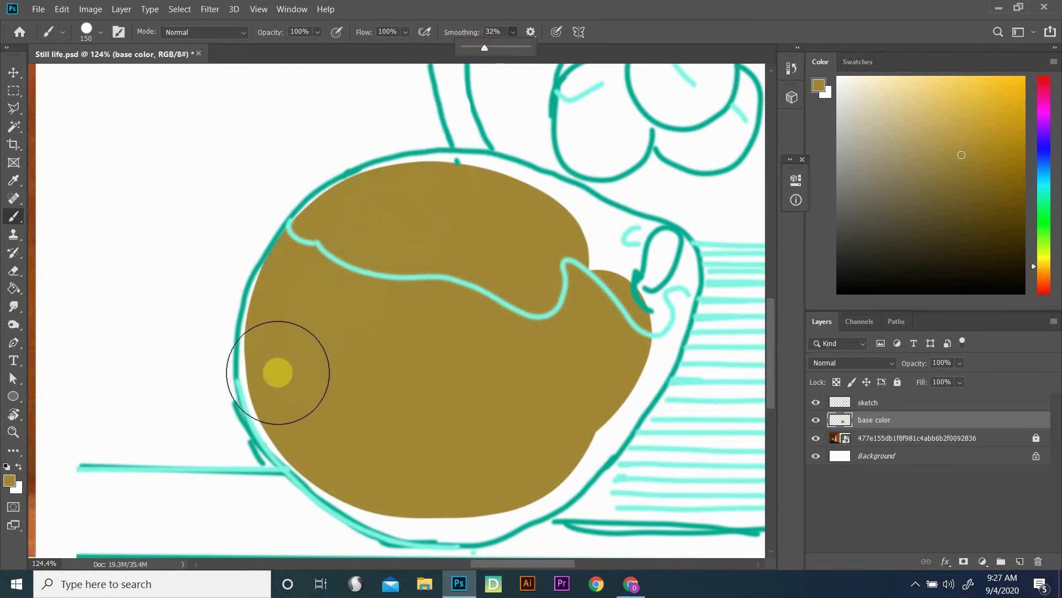
pyautogui.moveTo(296, 326)
pyautogui.mouseDown()
pyautogui.moveTo(294, 401)
pyautogui.moveTo(348, 456)
pyautogui.moveTo(420, 489)
pyautogui.moveTo(519, 462)
pyautogui.moveTo(562, 410)
pyautogui.moveTo(596, 303)
pyautogui.moveTo(561, 255)
pyautogui.moveTo(398, 244)
pyautogui.moveTo(287, 311)
pyautogui.moveTo(294, 346)
pyautogui.moveTo(289, 310)
pyautogui.moveTo(304, 280)
pyautogui.moveTo(356, 230)
pyautogui.moveTo(449, 233)
pyautogui.moveTo(508, 353)
pyautogui.moveTo(394, 344)
pyautogui.moveTo(398, 263)
pyautogui.moveTo(516, 354)
pyautogui.moveTo(475, 290)
pyautogui.moveTo(354, 238)
pyautogui.moveTo(332, 253)
pyautogui.moveTo(399, 208)
pyautogui.moveTo(504, 212)
pyautogui.moveTo(612, 299)
pyautogui.moveTo(540, 372)
pyautogui.moveTo(512, 327)
pyautogui.mouseUp()
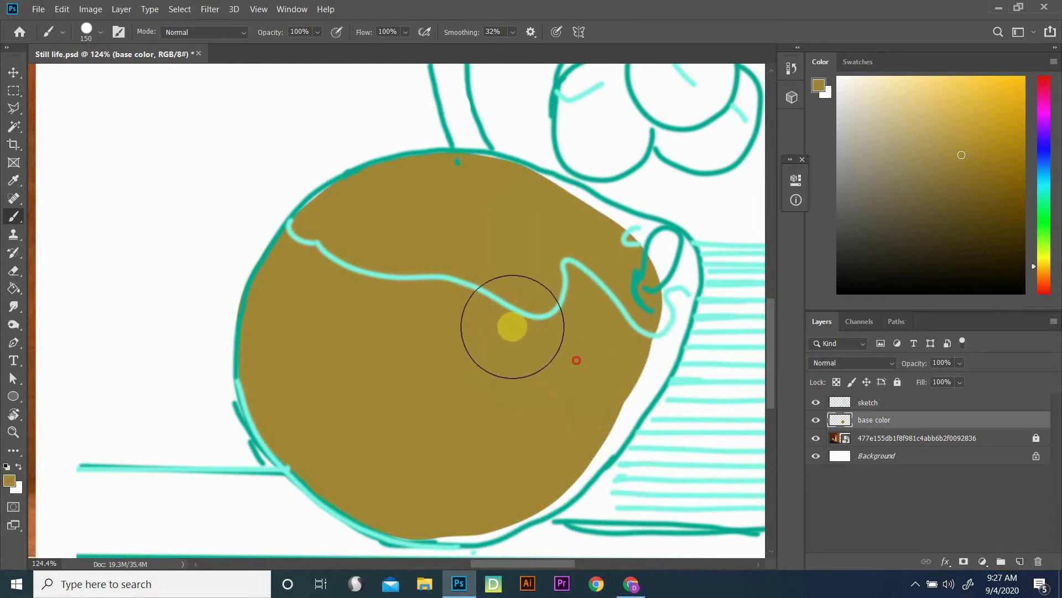
pyautogui.moveTo(185, 197)
pyautogui.mouseDown()
pyautogui.moveTo(161, 220)
pyautogui.moveTo(194, 192)
pyautogui.moveTo(127, 249)
pyautogui.moveTo(245, 150)
pyautogui.moveTo(131, 227)
pyautogui.moveTo(180, 182)
pyautogui.moveTo(188, 211)
pyautogui.moveTo(335, 230)
pyautogui.moveTo(354, 163)
pyautogui.moveTo(244, 152)
pyautogui.moveTo(249, 142)
pyautogui.moveTo(207, 123)
pyautogui.moveTo(246, 238)
pyautogui.moveTo(213, 139)
pyautogui.moveTo(128, 203)
pyautogui.moveTo(269, 249)
pyautogui.moveTo(169, 131)
pyautogui.moveTo(166, 288)
pyautogui.moveTo(260, 133)
pyautogui.moveTo(105, 225)
pyautogui.mouseUp()
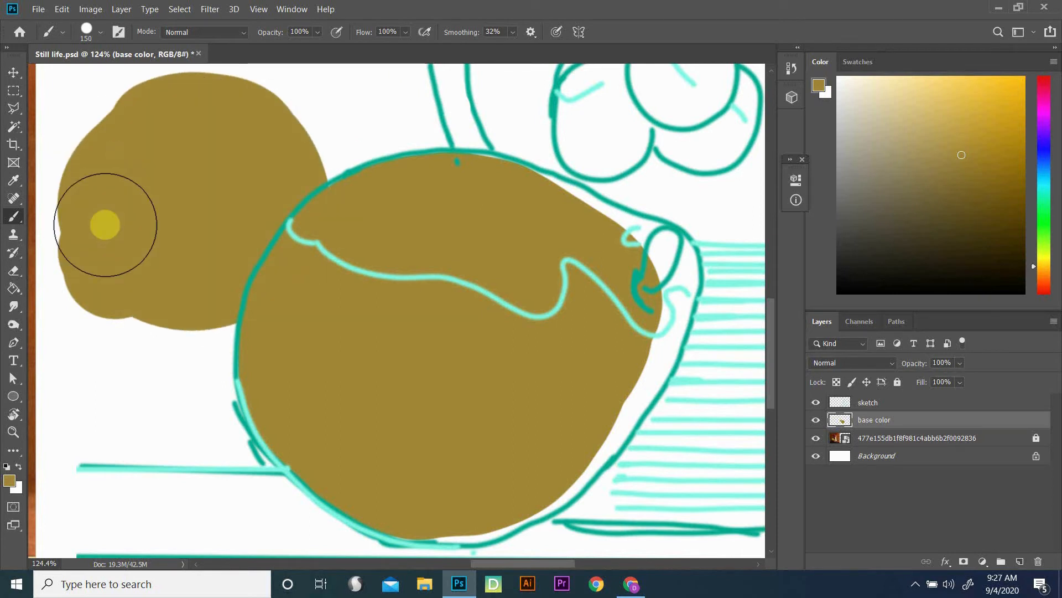
pyautogui.hotkey('ctrl', 'z')
pyautogui.hotkey('ctrl', 'z')
# Fill the rest of the pear with olive up to its right outline, including the stem end.
pyautogui.moveTo(641, 284)
pyautogui.mouseDown()
pyautogui.moveTo(620, 348)
pyautogui.moveTo(647, 274)
pyautogui.moveTo(620, 366)
pyautogui.moveTo(588, 418)
pyautogui.moveTo(495, 482)
pyautogui.moveTo(439, 494)
pyautogui.moveTo(368, 420)
pyautogui.mouseUp()
pyautogui.click(448, 231)
pyautogui.moveTo(448, 231)
pyautogui.mouseDown()
pyautogui.moveTo(438, 213)
pyautogui.moveTo(593, 256)
pyautogui.moveTo(508, 212)
pyautogui.mouseUp()
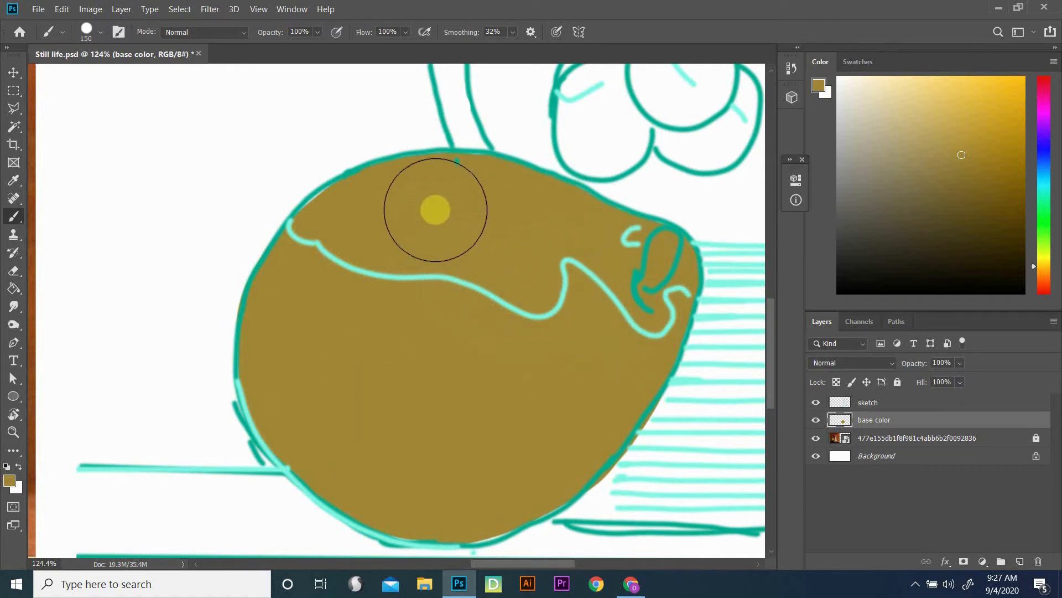
pyautogui.moveTo(605, 273)
pyautogui.mouseDown()
pyautogui.moveTo(482, 310)
pyautogui.moveTo(332, 280)
pyautogui.moveTo(297, 305)
pyautogui.moveTo(462, 375)
pyautogui.moveTo(426, 344)
pyautogui.moveTo(427, 355)
pyautogui.mouseUp()
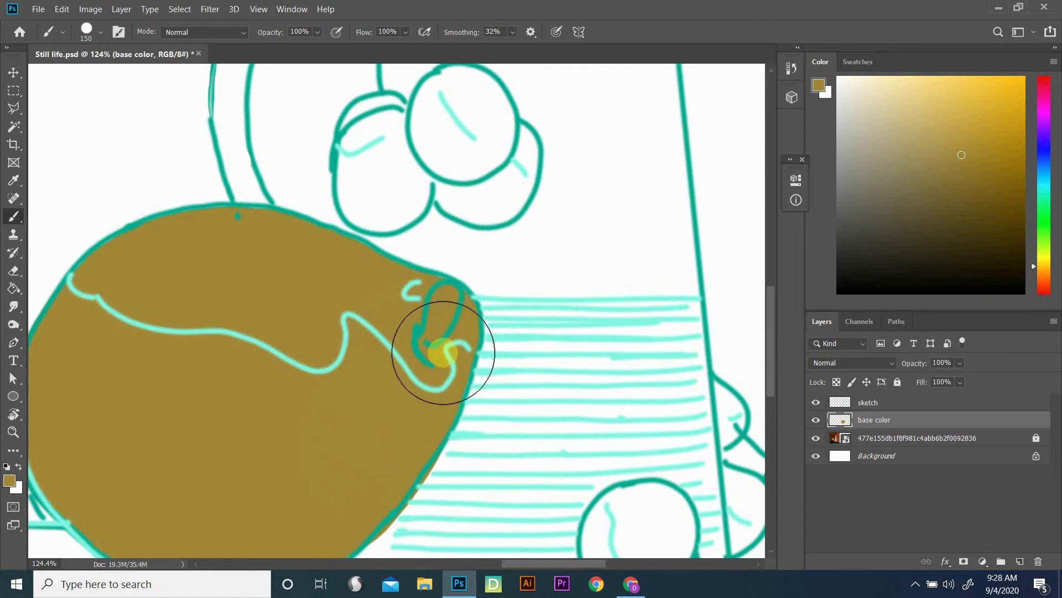
# Rename the base color layer as pear color and add a new layer named vase.
pyautogui.press('z')
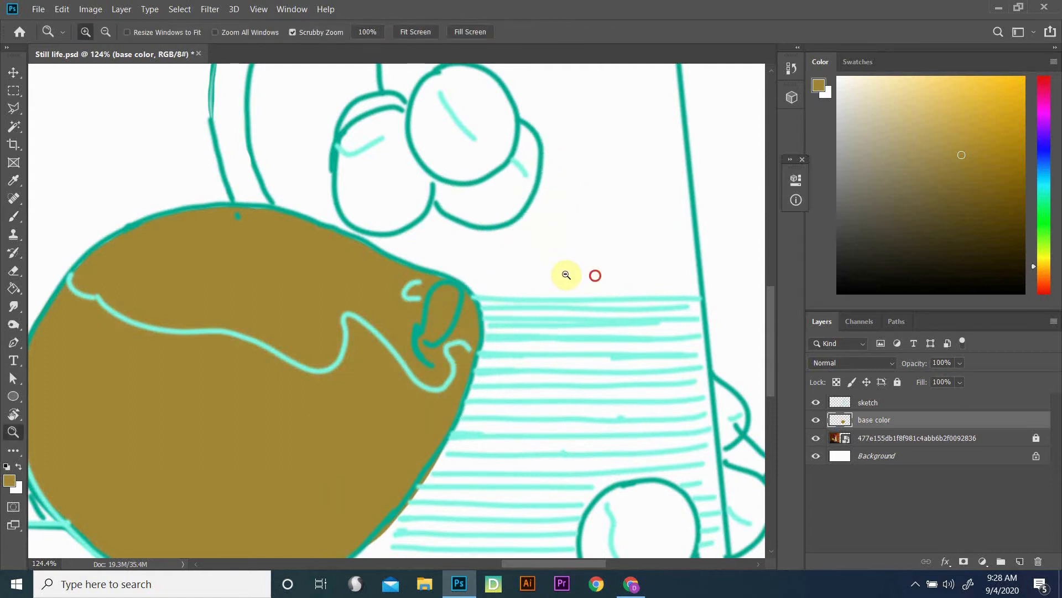
pyautogui.moveTo(586, 276); pyautogui.dragTo(525, 272)
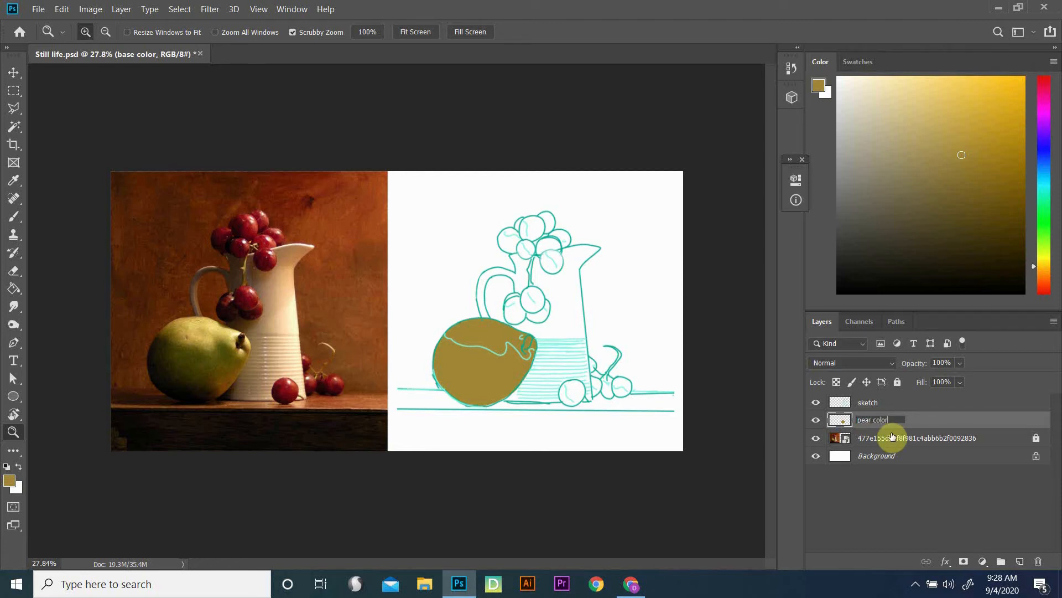
pyautogui.press('Return')
pyautogui.click(896, 495)
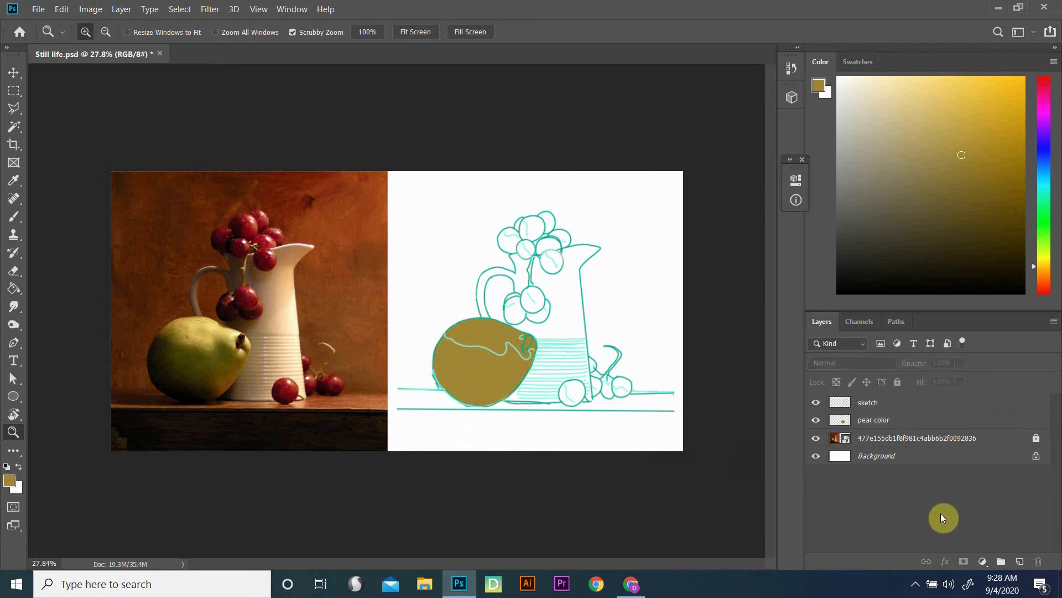
pyautogui.click(1021, 560)
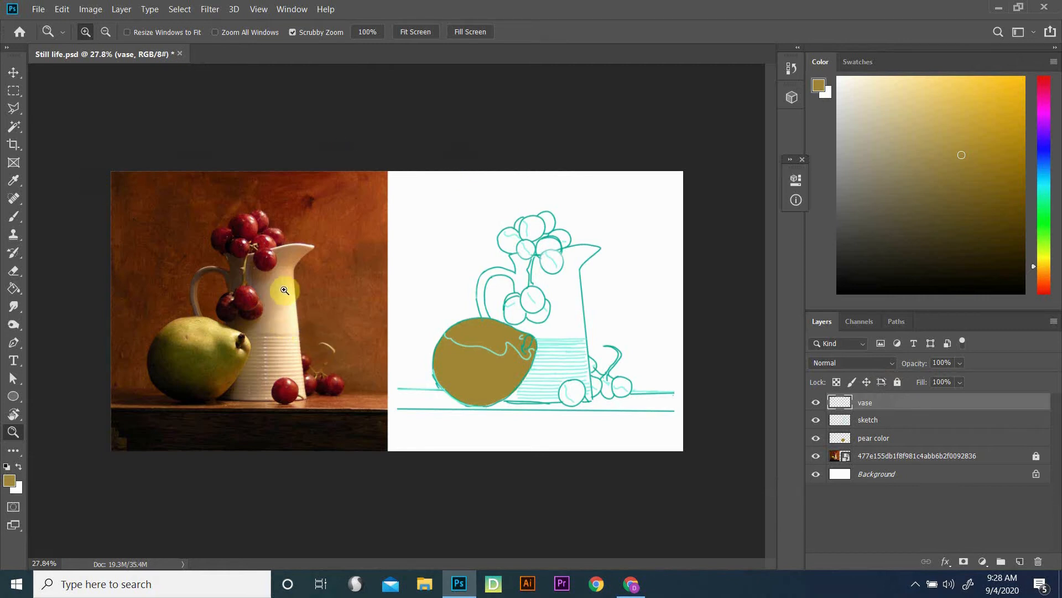
# Sample the beige tone from the photo's jug and start painting the body of the sketched jug with the Brush.
pyautogui.press('b')
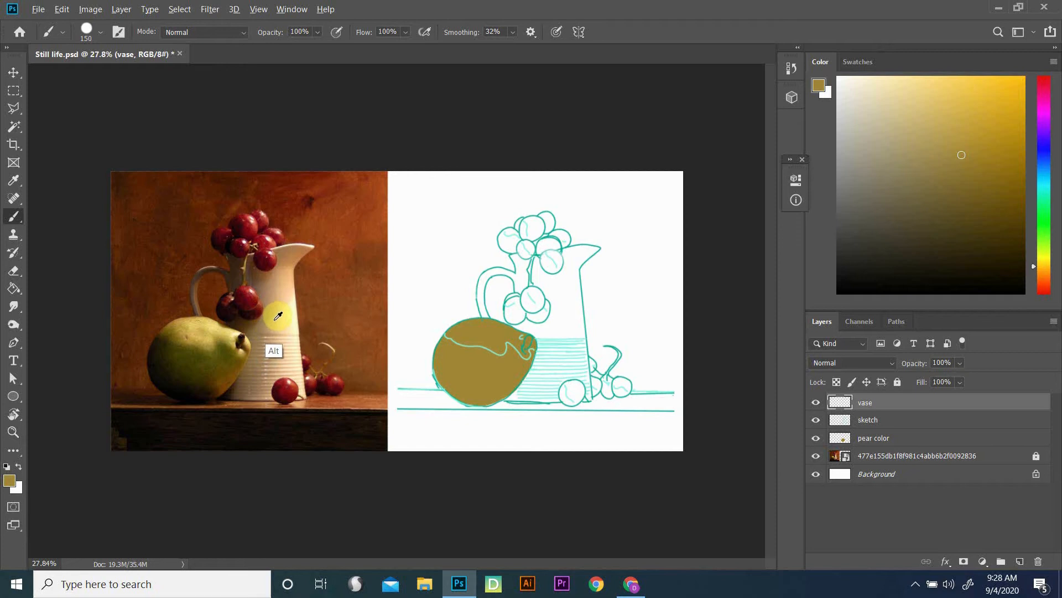
pyautogui.keyDown('alt'); pyautogui.click(279, 315); pyautogui.keyUp('alt')
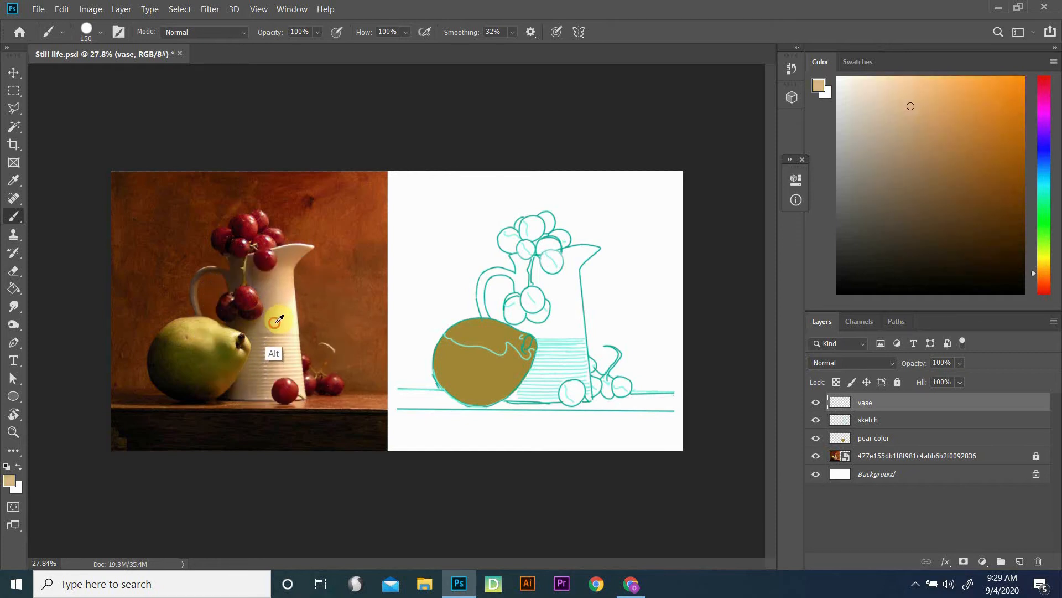
pyautogui.moveTo(561, 275)
pyautogui.mouseDown()
pyautogui.moveTo(566, 376)
pyautogui.moveTo(560, 279)
pyautogui.moveTo(547, 327)
pyautogui.moveTo(548, 346)
pyautogui.moveTo(564, 267)
pyautogui.moveTo(550, 342)
pyautogui.moveTo(538, 271)
pyautogui.moveTo(541, 360)
pyautogui.moveTo(524, 376)
pyautogui.moveTo(537, 281)
pyautogui.mouseUp()
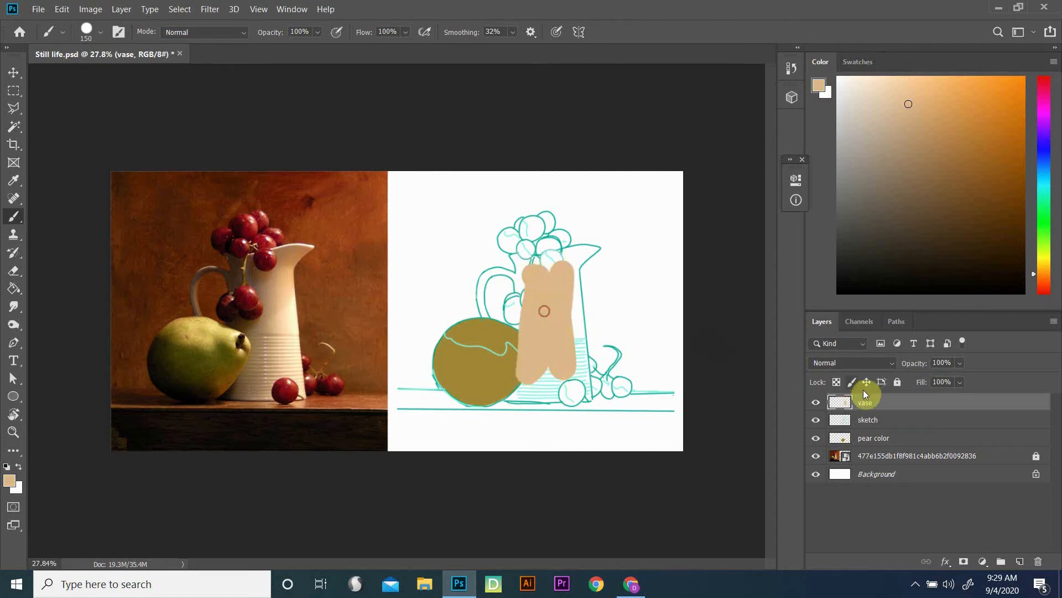
# Move the vase layer below the pear color layer and extend the beige over the jug's body, neck and spout.
pyautogui.moveTo(889, 409)
pyautogui.mouseDown()
pyautogui.moveTo(892, 447)
pyautogui.moveTo(879, 457)
pyautogui.mouseUp()
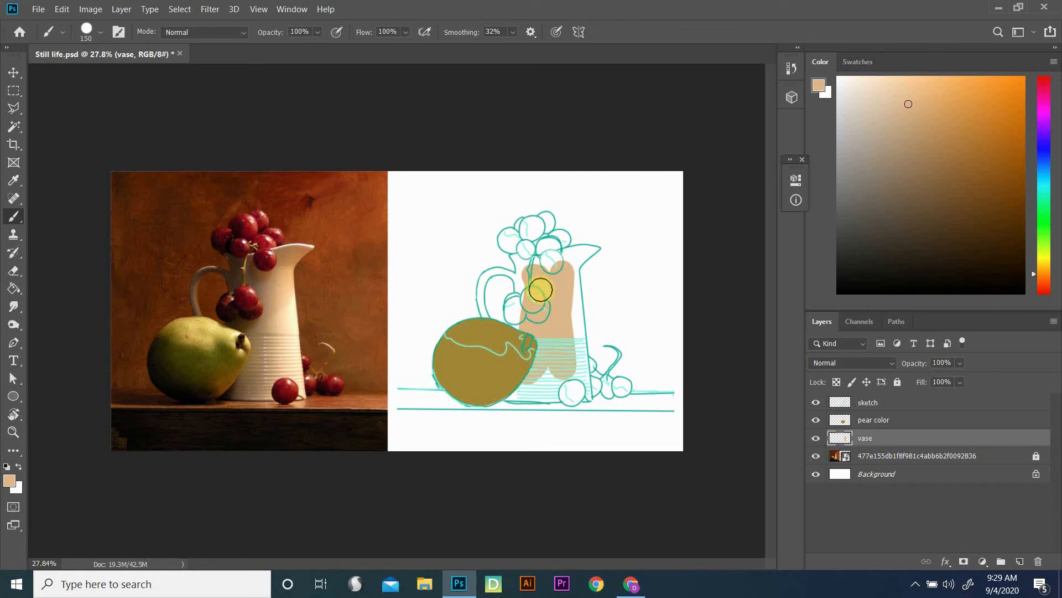
pyautogui.moveTo(545, 288)
pyautogui.mouseDown()
pyautogui.moveTo(542, 368)
pyautogui.moveTo(531, 374)
pyautogui.moveTo(553, 373)
pyautogui.moveTo(516, 382)
pyautogui.moveTo(570, 377)
pyautogui.moveTo(508, 383)
pyautogui.moveTo(572, 383)
pyautogui.moveTo(565, 287)
pyautogui.moveTo(571, 371)
pyautogui.mouseUp()
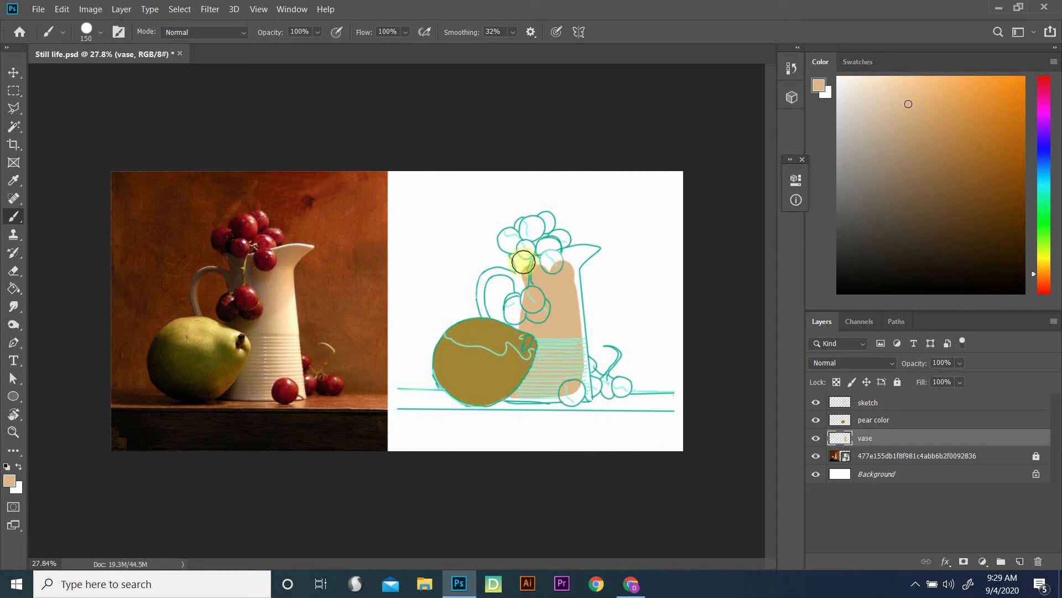
pyautogui.moveTo(531, 264)
pyautogui.mouseDown()
pyautogui.moveTo(548, 321)
pyautogui.moveTo(537, 273)
pyautogui.moveTo(568, 268)
pyautogui.moveTo(574, 254)
pyautogui.moveTo(516, 316)
pyautogui.mouseUp()
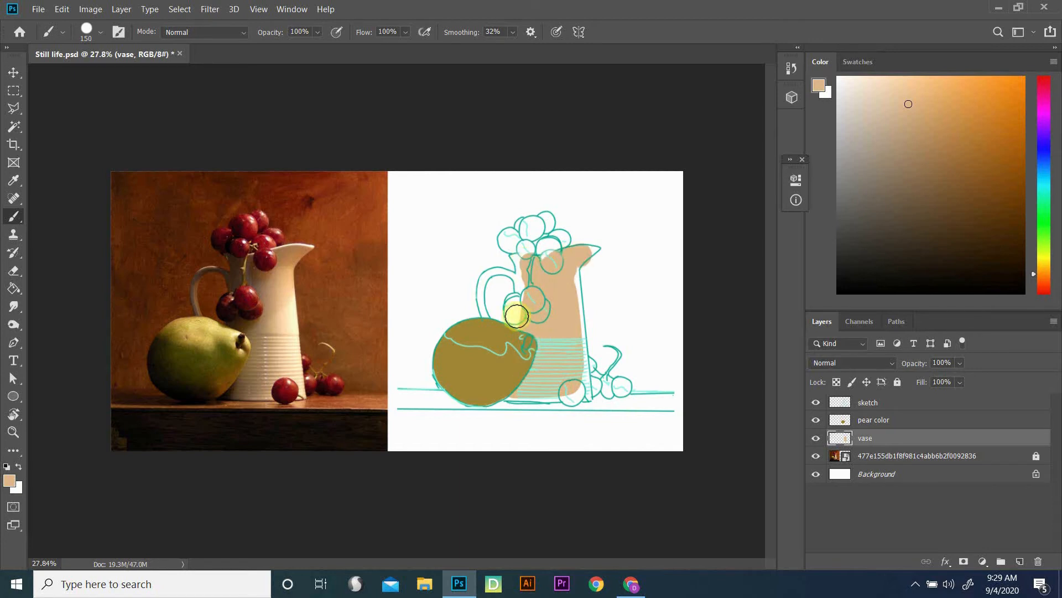
# Reduce the brush size to 30 px and paint the jug's handle beige along the sketched outline.
pyautogui.scroll(10, 531, 279)
pyautogui.press('[')
pyautogui.press('[')
pyautogui.press('[')
pyautogui.press('[')
pyautogui.press('[')
pyautogui.press('[')
pyautogui.press('[')
pyautogui.press('[')
pyautogui.press('[')
pyautogui.press('[')
pyautogui.press('[')
pyautogui.moveTo(385, 235)
pyautogui.mouseDown()
pyautogui.moveTo(365, 171)
pyautogui.moveTo(380, 289)
pyautogui.mouseUp()
pyautogui.moveTo(218, 294)
pyautogui.mouseDown()
pyautogui.moveTo(279, 241)
pyautogui.moveTo(382, 277)
pyautogui.moveTo(237, 467)
pyautogui.moveTo(273, 256)
pyautogui.moveTo(372, 491)
pyautogui.moveTo(363, 511)
pyautogui.mouseUp()
# Erase the beige that spills past the outline of the jug's handle.
pyautogui.press('e')
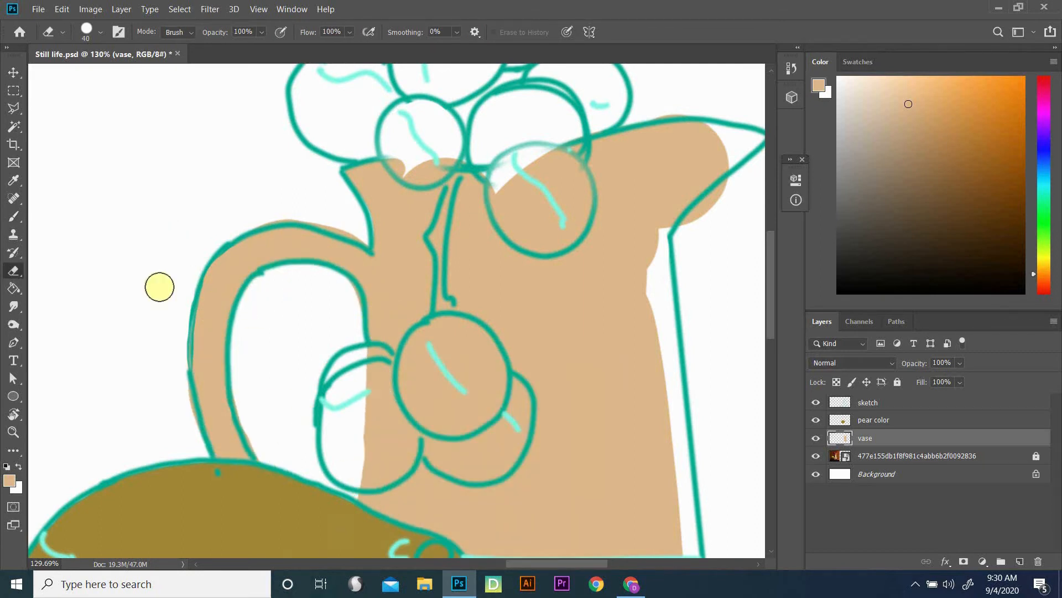
pyautogui.moveTo(268, 207); pyautogui.dragTo(348, 229)
pyautogui.moveTo(475, 185); pyautogui.dragTo(347, 248)
# Fill the remaining gaps of the jug with beige up to the outline of the neck, spout and right side.
pyautogui.press('b')
pyautogui.moveTo(366, 246)
pyautogui.mouseDown()
pyautogui.moveTo(412, 230)
pyautogui.moveTo(277, 259)
pyautogui.mouseUp()
pyautogui.moveTo(616, 201)
pyautogui.mouseDown()
pyautogui.moveTo(556, 199)
pyautogui.moveTo(531, 320)
pyautogui.mouseUp()
pyautogui.moveTo(539, 443); pyautogui.dragTo(445, 255)
pyautogui.moveTo(458, 332)
pyautogui.mouseDown()
pyautogui.moveTo(470, 470)
pyautogui.moveTo(420, 228)
pyautogui.mouseUp()
pyautogui.moveTo(422, 265)
pyautogui.mouseDown()
pyautogui.moveTo(417, 238)
pyautogui.moveTo(410, 381)
pyautogui.mouseUp()
pyautogui.moveTo(55, 475)
pyautogui.mouseDown()
pyautogui.moveTo(144, 480)
pyautogui.moveTo(369, 457)
pyautogui.mouseUp()
# Clean up the jug's beige edges along the spout and sides, erasing what spills past the sketch lines.
pyautogui.press('r')
pyautogui.moveTo(515, 328); pyautogui.dragTo(310, 442)
pyautogui.moveTo(285, 386)
pyautogui.mouseDown()
pyautogui.moveTo(374, 166)
pyautogui.moveTo(299, 325)
pyautogui.mouseUp()
pyautogui.moveTo(266, 472); pyautogui.dragTo(290, 501)
pyautogui.press('r')
pyautogui.press('e')
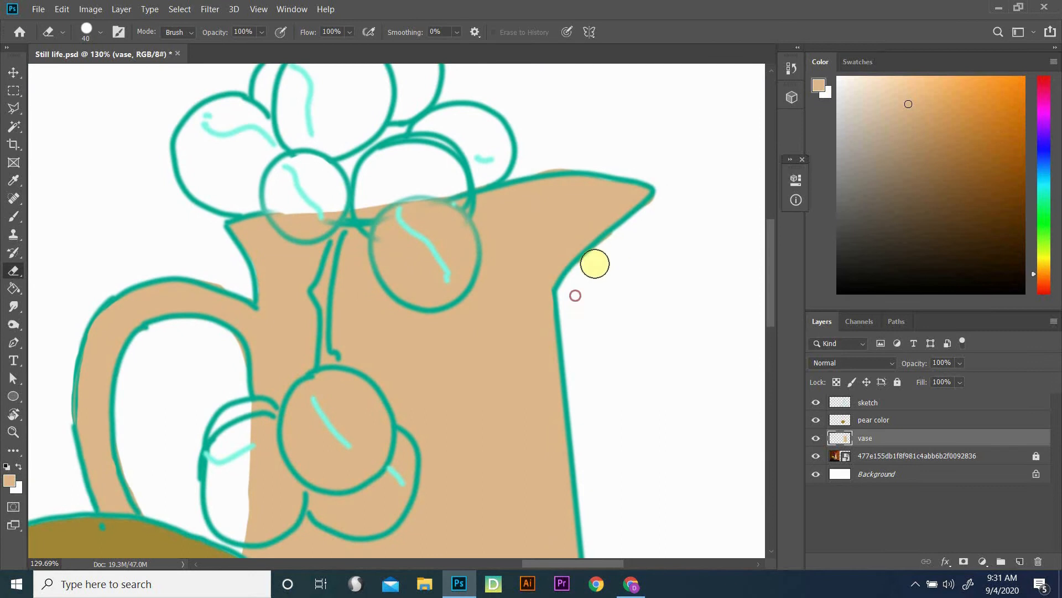
# Add a new layer above the vase layer and name it grapes.
pyautogui.hotkey('ctrl', 'shift', 'alt', 'n')
pyautogui.doubleClick(869, 437)
pyautogui.write('grapes')
pyautogui.press('Return')
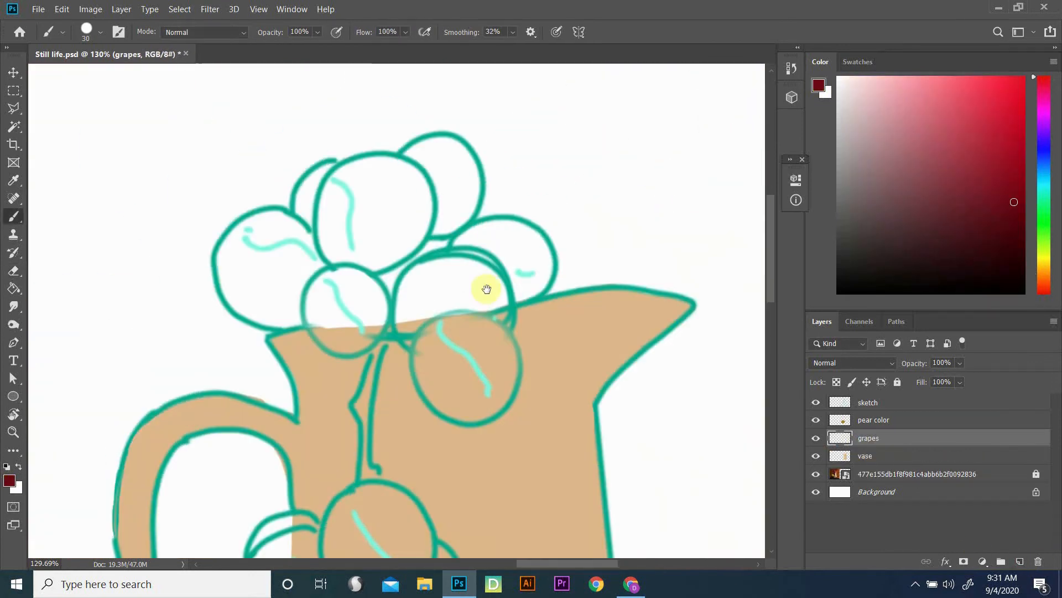
# Paint the upper grape cluster and the front grape at the jug's base dark red on the grapes layer.
pyautogui.moveTo(267, 220)
pyautogui.mouseDown()
pyautogui.moveTo(248, 279)
pyautogui.moveTo(294, 292)
pyautogui.moveTo(332, 237)
pyautogui.moveTo(332, 173)
pyautogui.moveTo(343, 324)
pyautogui.moveTo(450, 161)
pyautogui.moveTo(480, 305)
pyautogui.moveTo(526, 242)
pyautogui.moveTo(436, 374)
pyautogui.moveTo(474, 311)
pyautogui.moveTo(438, 177)
pyautogui.mouseUp()
pyautogui.moveTo(360, 354)
pyautogui.mouseDown()
pyautogui.moveTo(372, 413)
pyautogui.moveTo(225, 474)
pyautogui.moveTo(266, 434)
pyautogui.moveTo(363, 481)
pyautogui.moveTo(399, 454)
pyautogui.mouseUp()
pyautogui.press('h')
pyautogui.moveTo(441, 160)
pyautogui.mouseDown()
pyautogui.moveTo(304, 235)
pyautogui.moveTo(294, 375)
pyautogui.moveTo(404, 352)
pyautogui.moveTo(446, 325)
pyautogui.mouseUp()
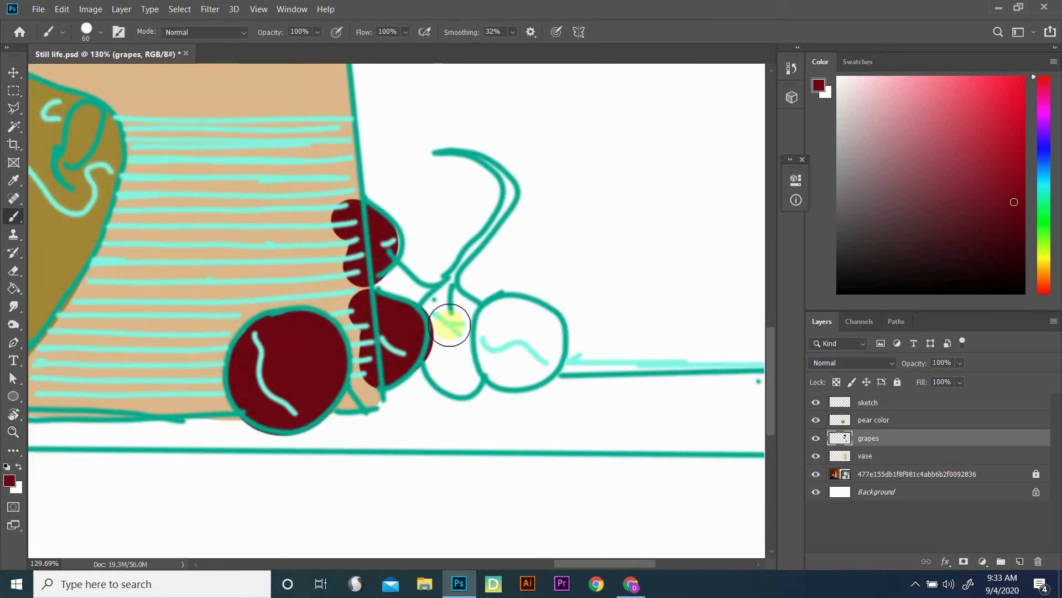
# Undo the last dark red strokes on the grapes behind the jug's base.
pyautogui.hotkey('ctrl', 'z')
pyautogui.hotkey('ctrl', 'z')
pyautogui.hotkey('ctrl', 'z')
# Create a layer named background grapes and paint the grapes behind the jug's base dark red on it.
pyautogui.click(1019, 561)
pyautogui.doubleClick(866, 437)
pyautogui.write('background grapes')
pyautogui.press('Return')
pyautogui.moveTo(388, 310)
pyautogui.mouseDown()
pyautogui.moveTo(380, 367)
pyautogui.moveTo(486, 320)
pyautogui.moveTo(434, 344)
pyautogui.moveTo(504, 354)
pyautogui.moveTo(505, 343)
pyautogui.mouseUp()
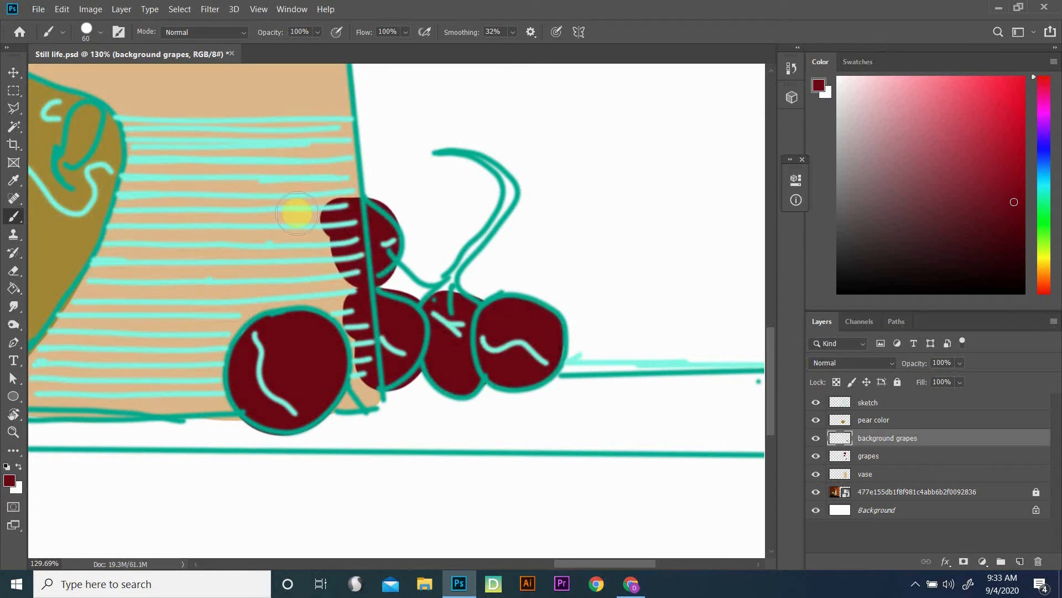
pyautogui.moveTo(161, 225); pyautogui.dragTo(450, 128)
# Sample a color for the grape stem, reduce the brush size, and paint and touch up the stem.
pyautogui.keyDown('alt'); pyautogui.click(451, 170); pyautogui.keyUp('alt')
pyautogui.press('[')
pyautogui.press('[')
pyautogui.press('[')
pyautogui.press('[')
pyautogui.press('[')
pyautogui.moveTo(450, 171)
pyautogui.mouseDown()
pyautogui.moveTo(356, 316)
pyautogui.moveTo(396, 211)
pyautogui.moveTo(348, 310)
pyautogui.mouseUp()
pyautogui.press('e')
pyautogui.press('b')
pyautogui.moveTo(287, 213)
pyautogui.mouseDown()
pyautogui.moveTo(462, 410)
pyautogui.moveTo(482, 352)
pyautogui.moveTo(470, 479)
pyautogui.mouseUp()
# Move the background grapes layer below the vase layer.
pyautogui.hotkey('alt', '[')
pyautogui.press('z')
pyautogui.moveTo(569, 389); pyautogui.dragTo(419, 291)
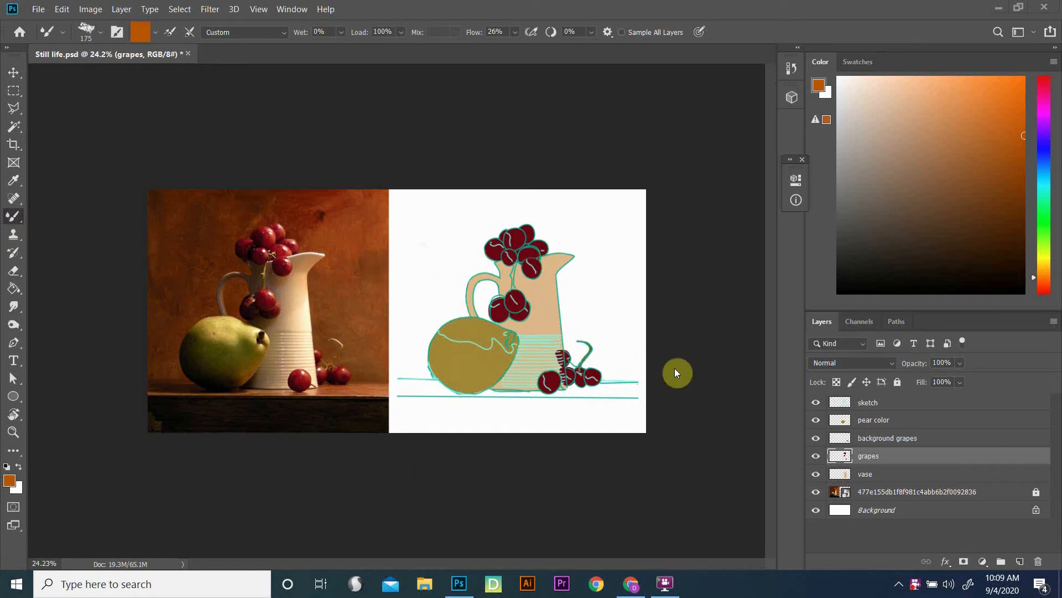
pyautogui.click(884, 438)
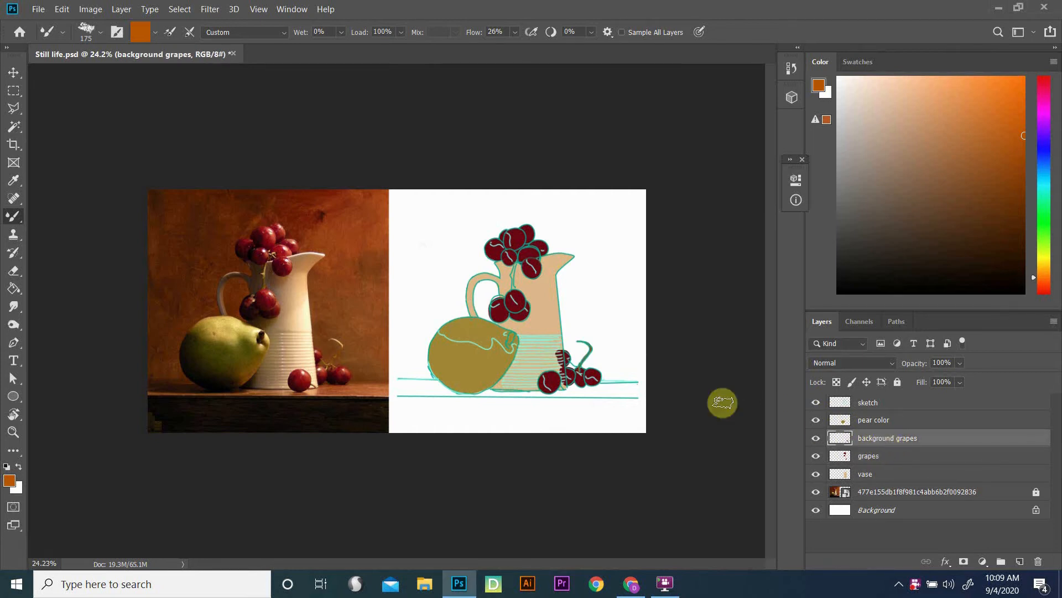
pyautogui.moveTo(869, 437); pyautogui.dragTo(866, 483)
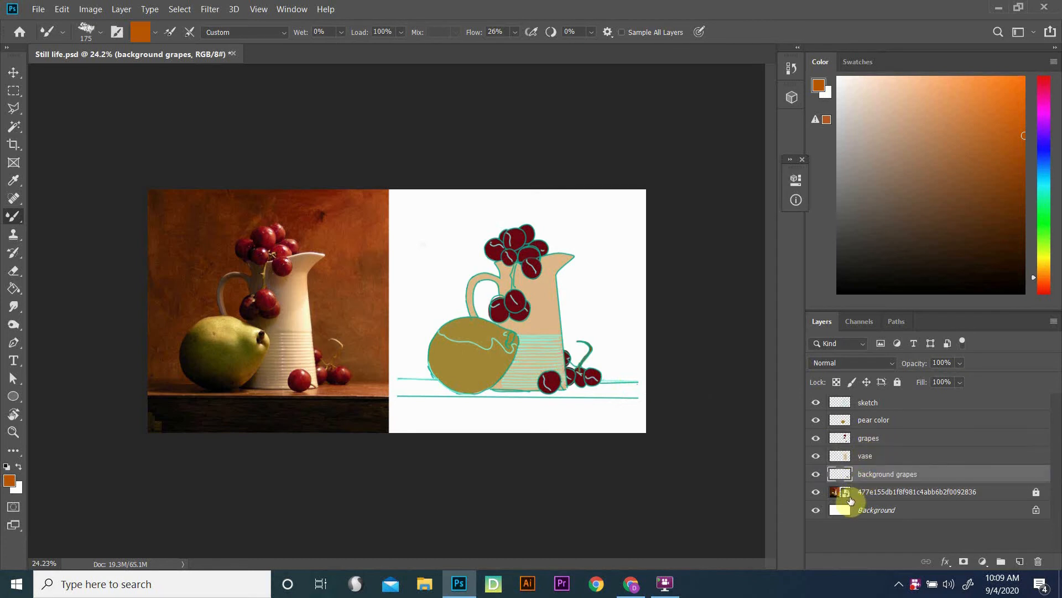
# Add a new layer below the background grapes layer and name it background.
pyautogui.click(1019, 562)
pyautogui.moveTo(877, 472); pyautogui.dragTo(876, 499)
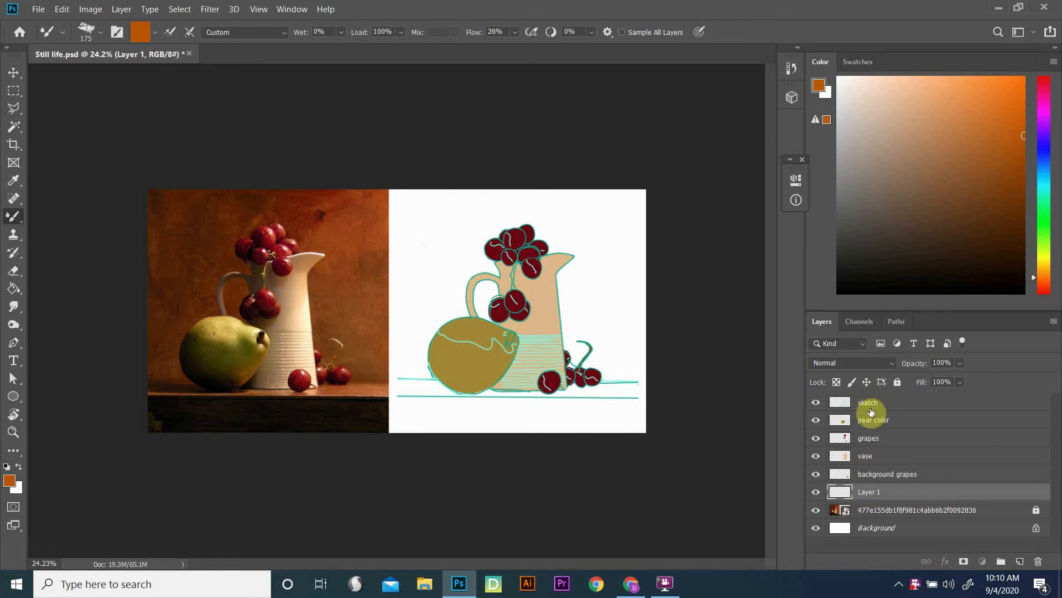
pyautogui.doubleClick(877, 491)
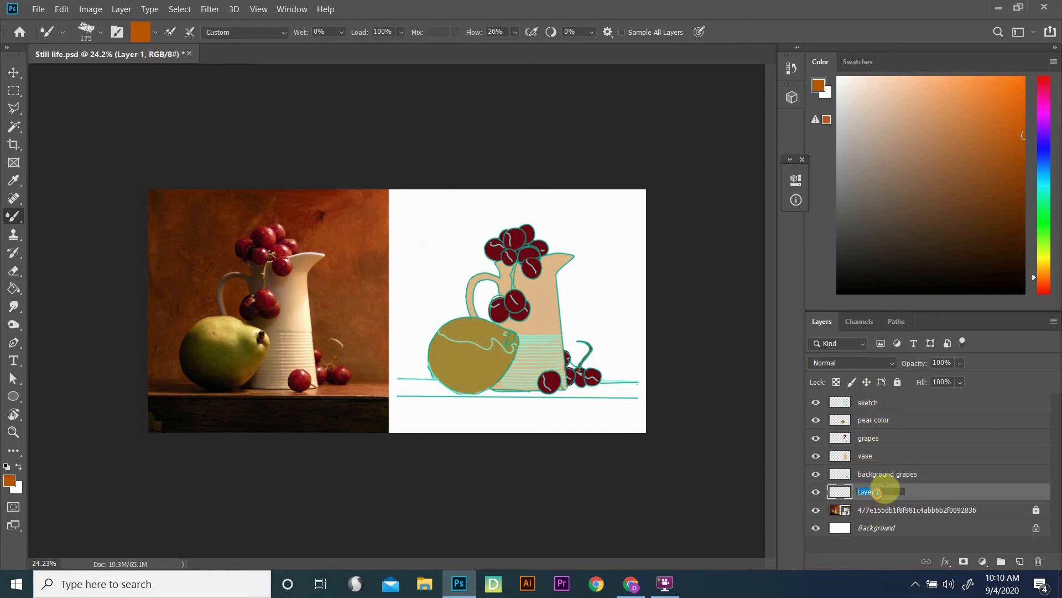
pyautogui.write('background')
pyautogui.press('Return')
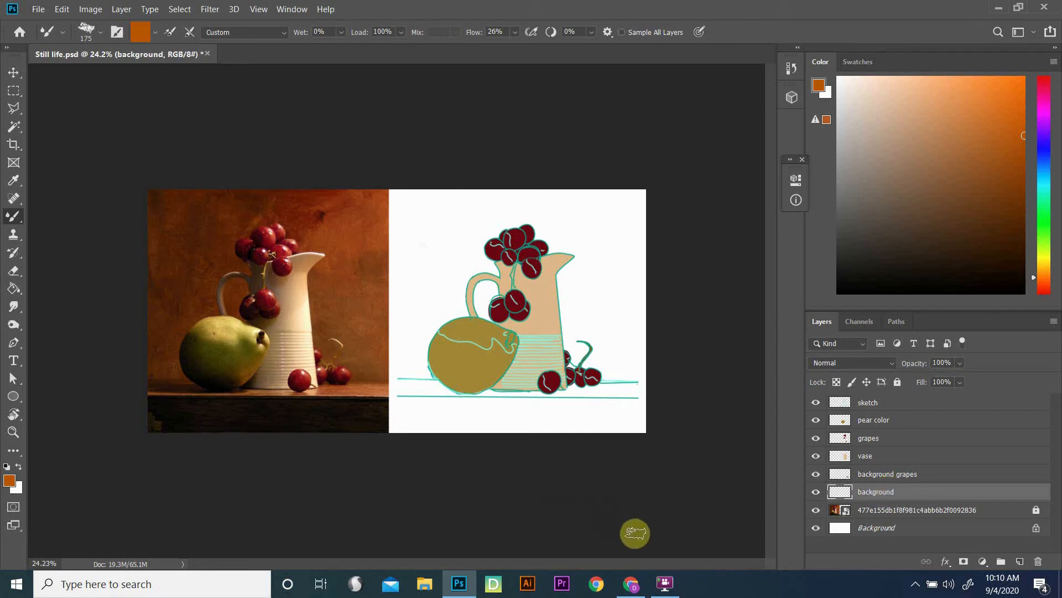
# Switch to Google Drive in Chrome and look through the reference images in the Art Tech Student Materials folder.
pyautogui.click(630, 584)
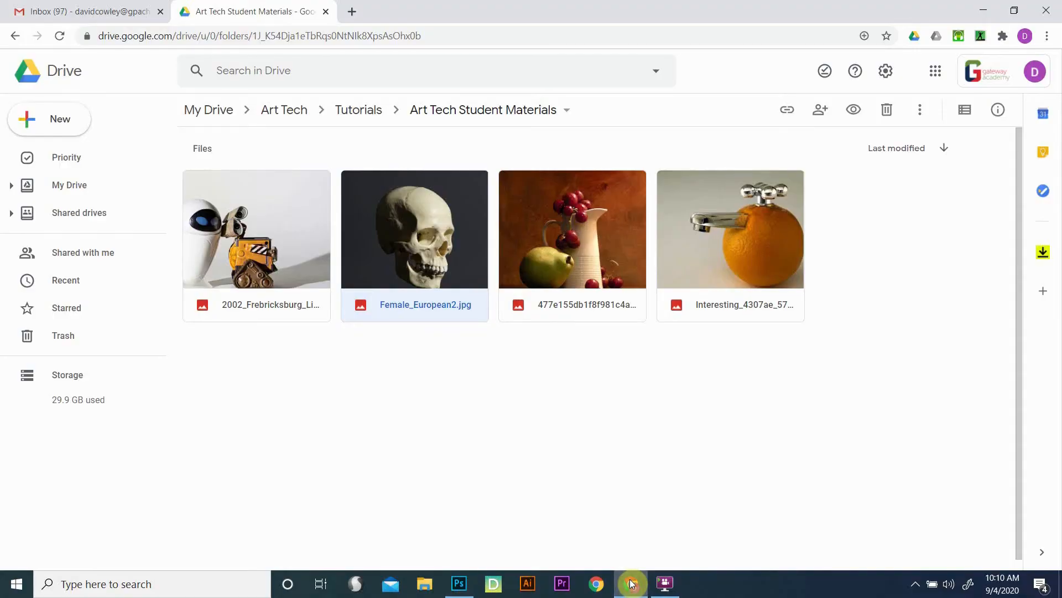
pyautogui.press('Left')
pyautogui.press('Return')
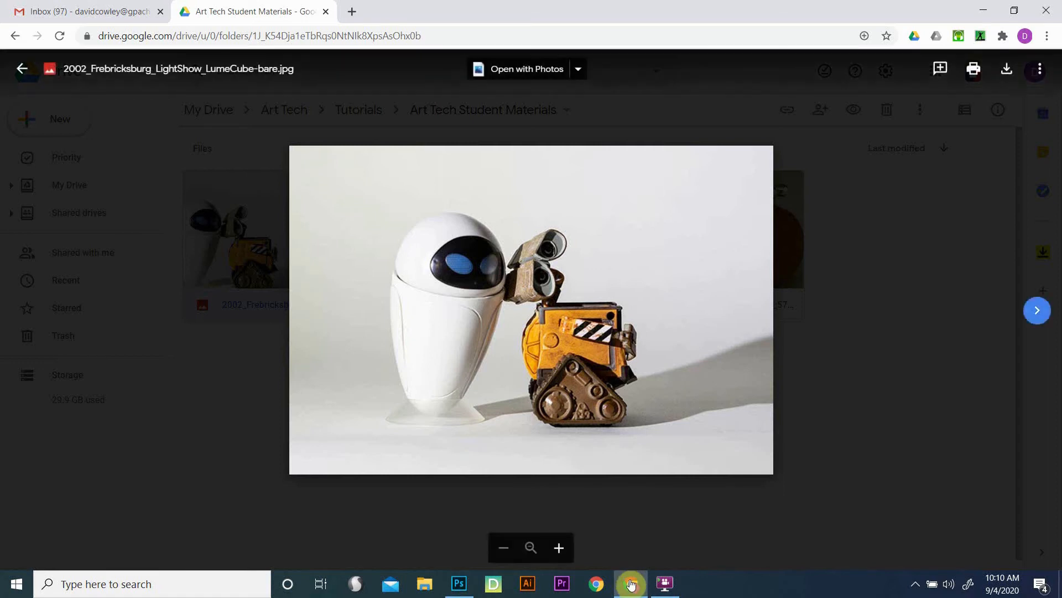
pyautogui.press('Right')
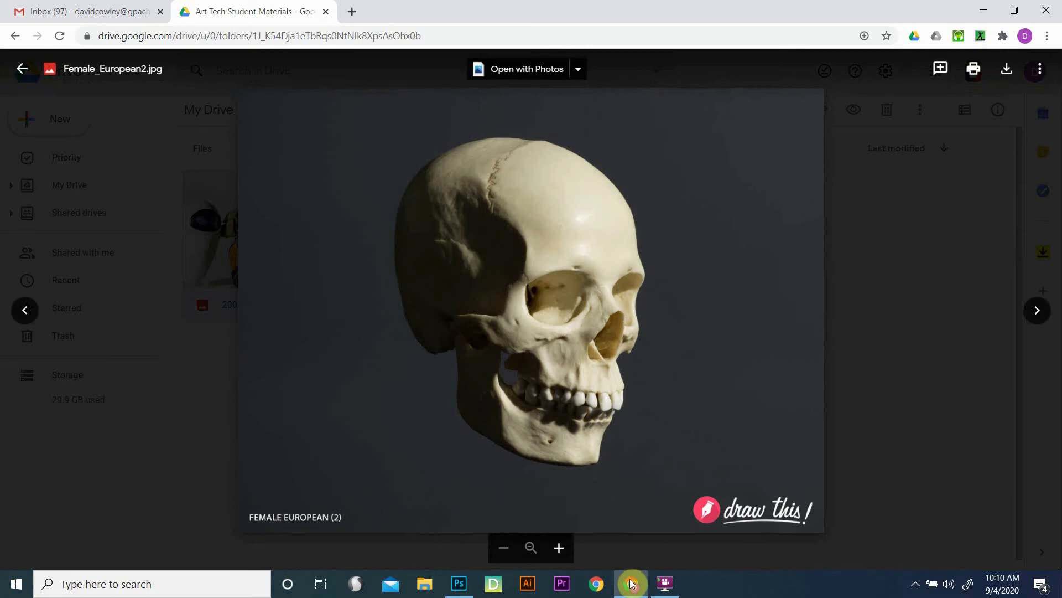
pyautogui.press('Right')
pyautogui.press('Right')
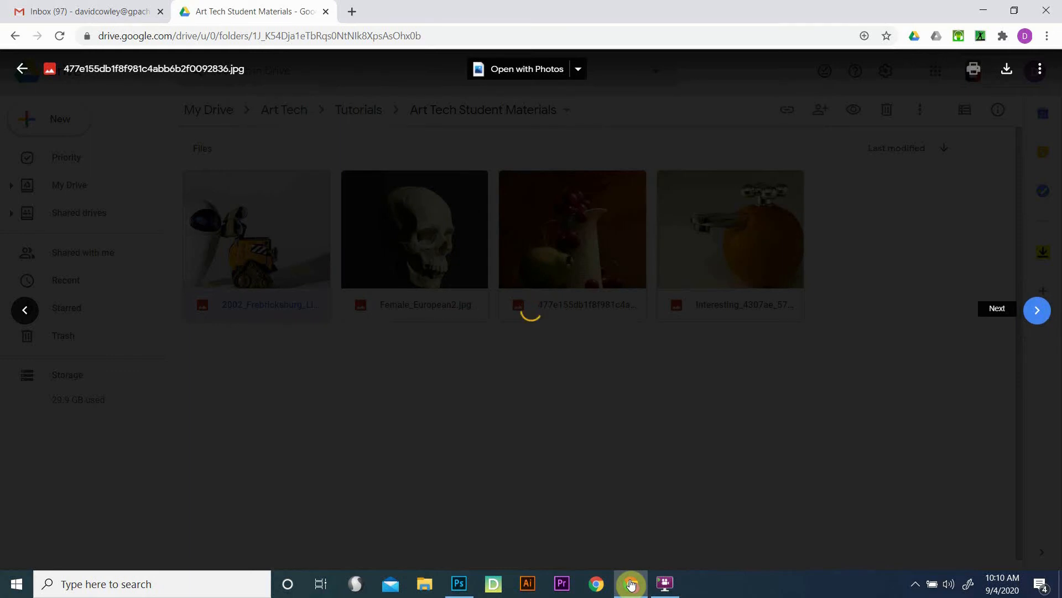
pyautogui.press('Right')
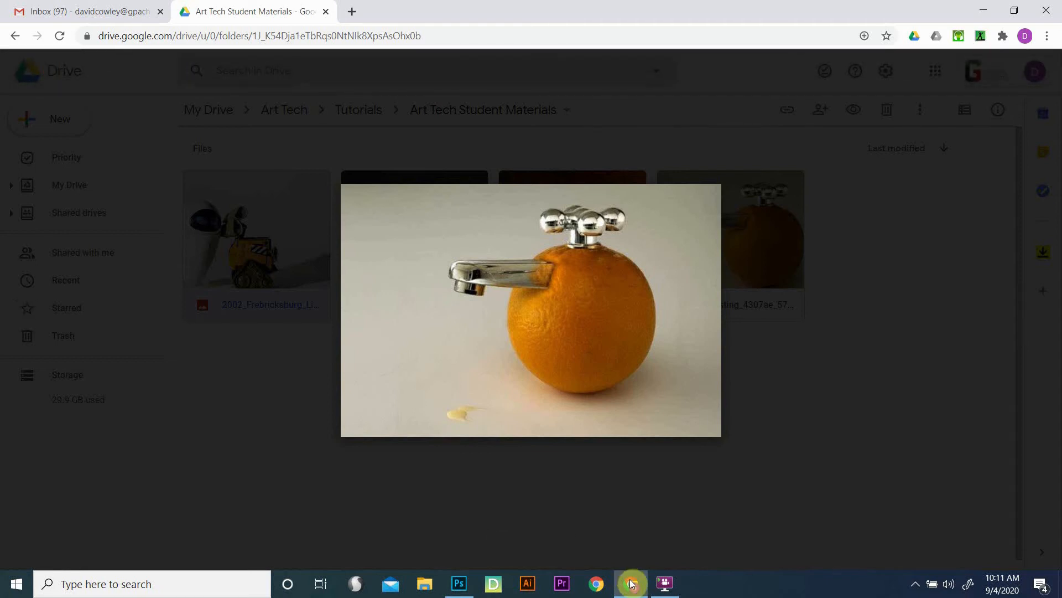
pyautogui.press('Right')
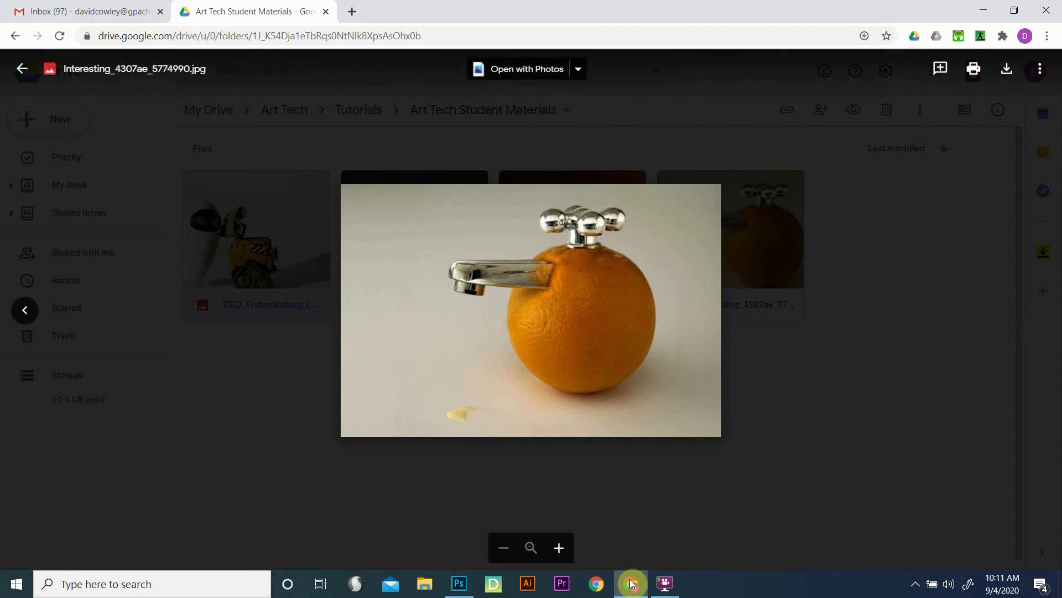
pyautogui.press('Escape')
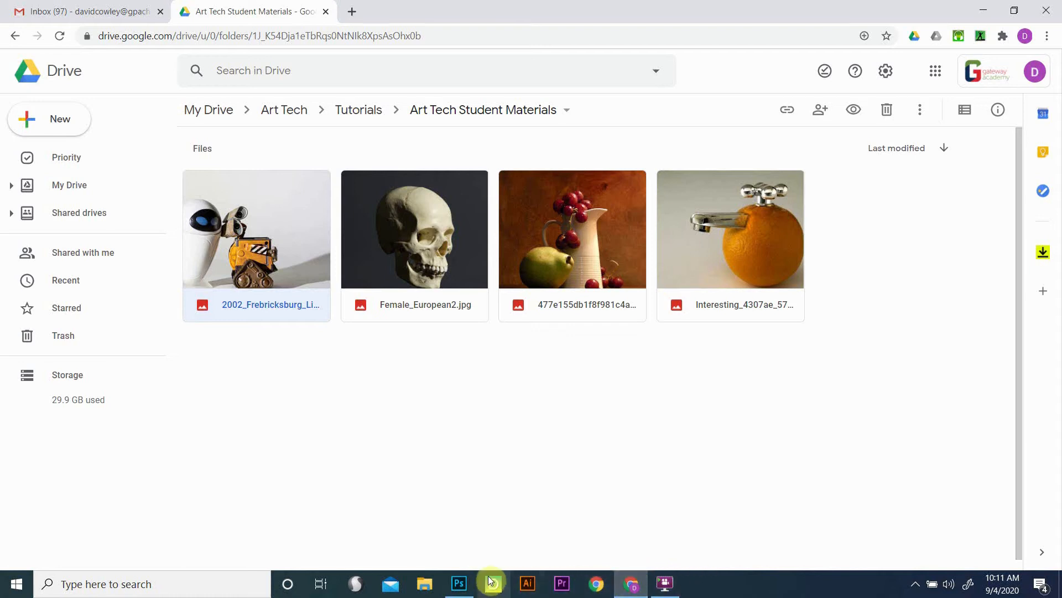
# Switch back to Photoshop and choose the Soft Round brush from the General Brushes.
pyautogui.click(459, 583)
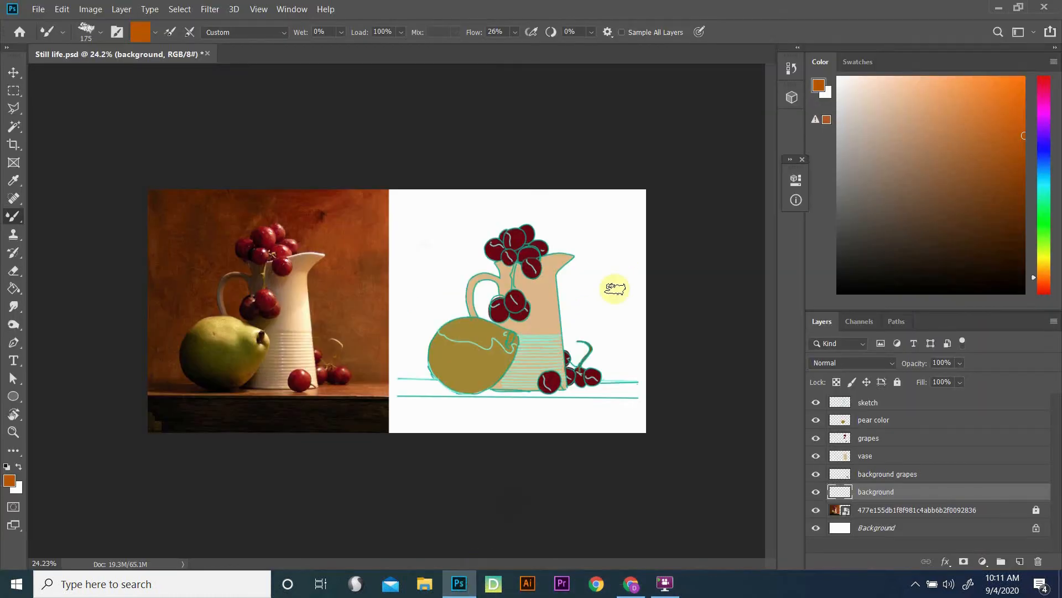
pyautogui.click(93, 42)
pyautogui.click(137, 178)
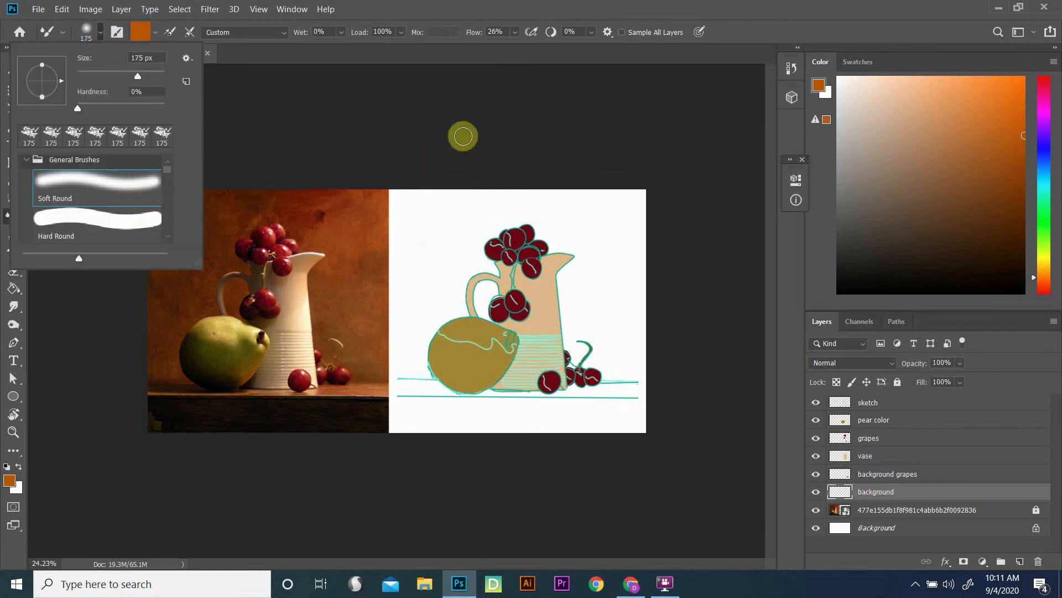
# Try painting soft orange strokes behind the jug on the background layer with the Soft Round brush at 0% hardness.
pyautogui.click(490, 159)
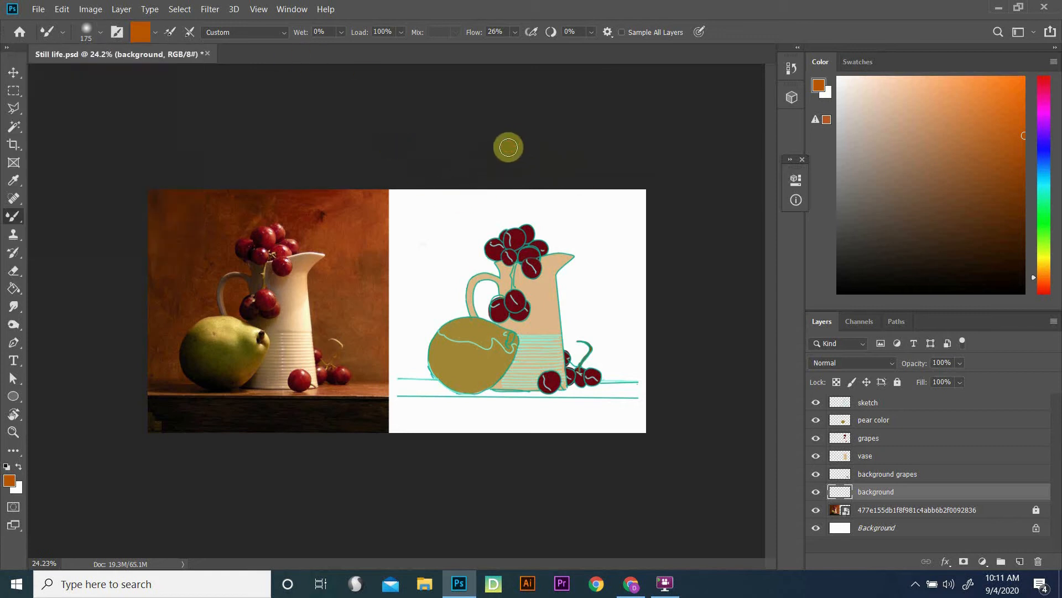
pyautogui.click(99, 33)
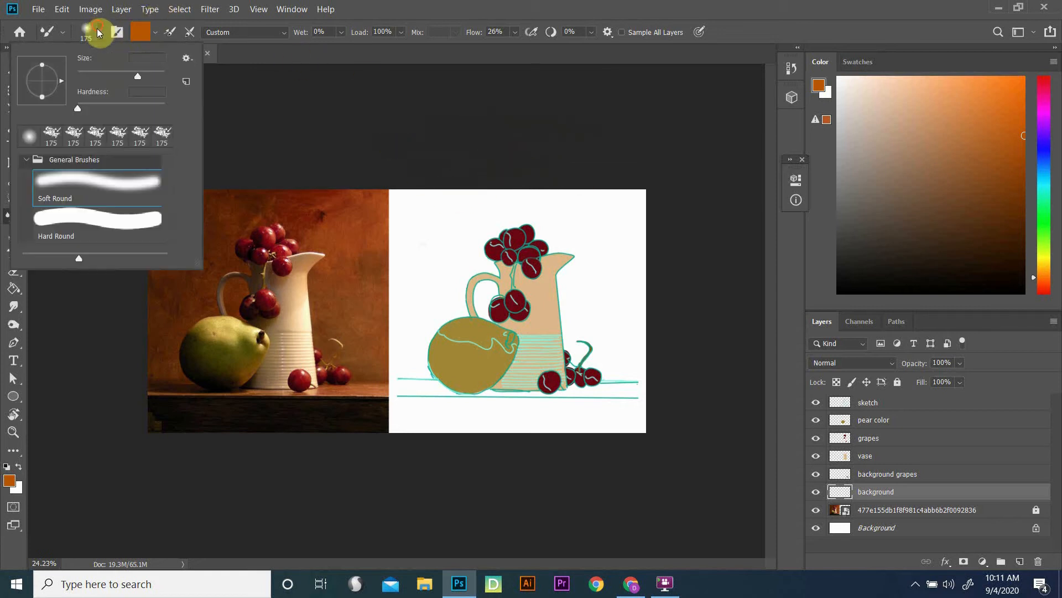
pyautogui.click(78, 109)
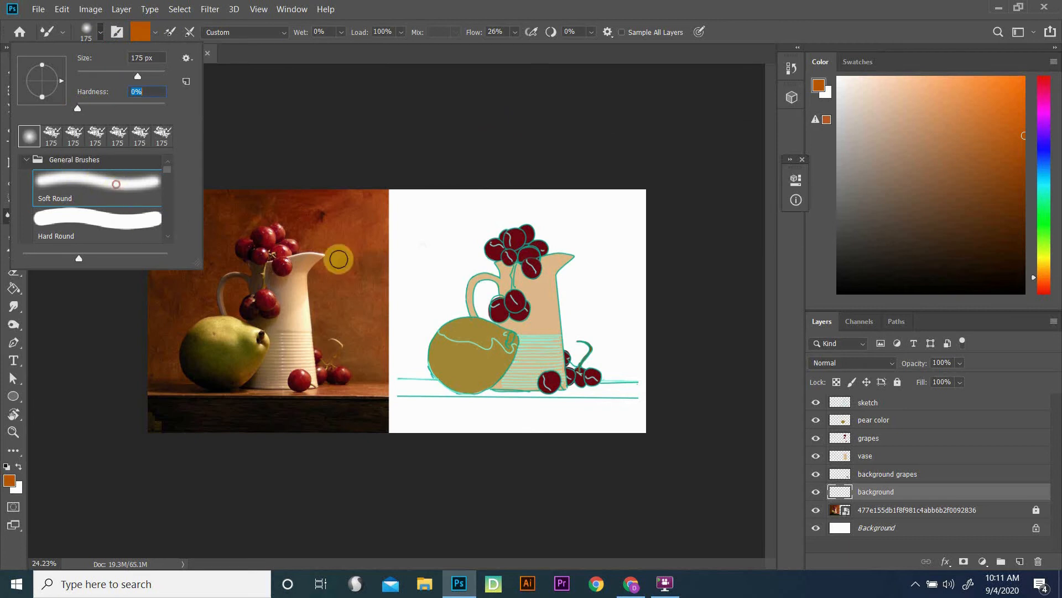
pyautogui.click(463, 239)
pyautogui.moveTo(476, 236)
pyautogui.mouseDown()
pyautogui.moveTo(418, 254)
pyautogui.moveTo(506, 229)
pyautogui.moveTo(416, 282)
pyautogui.moveTo(512, 244)
pyautogui.moveTo(400, 305)
pyautogui.moveTo(525, 245)
pyautogui.moveTo(412, 332)
pyautogui.mouseUp()
# Try layering light grey and darker grey soft strokes over the orange area and on the other side of the jug.
pyautogui.click(839, 134)
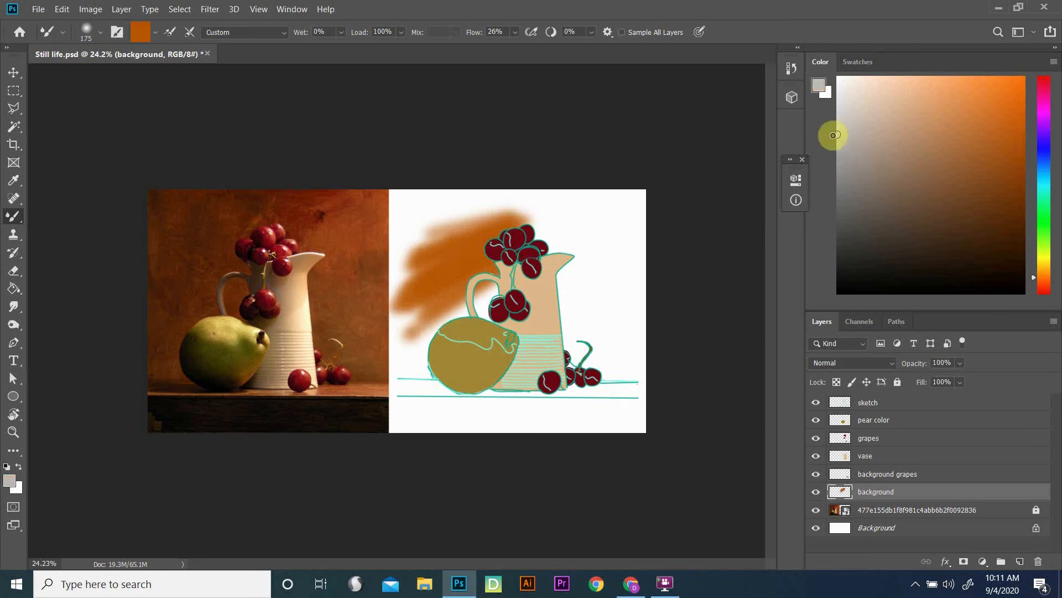
pyautogui.moveTo(418, 215)
pyautogui.mouseDown()
pyautogui.moveTo(429, 272)
pyautogui.moveTo(460, 286)
pyautogui.moveTo(392, 331)
pyautogui.moveTo(482, 234)
pyautogui.moveTo(471, 279)
pyautogui.mouseUp()
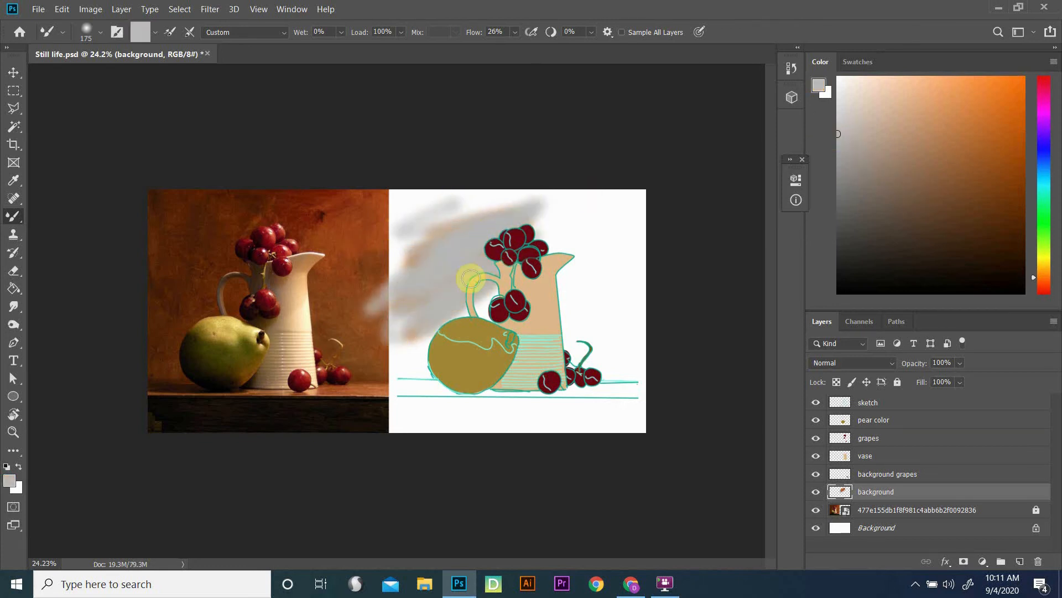
pyautogui.click(838, 161)
pyautogui.moveTo(620, 291)
pyautogui.mouseDown()
pyautogui.moveTo(472, 335)
pyautogui.moveTo(487, 333)
pyautogui.moveTo(483, 321)
pyautogui.moveTo(533, 275)
pyautogui.moveTo(523, 274)
pyautogui.moveTo(470, 340)
pyautogui.moveTo(439, 355)
pyautogui.moveTo(489, 307)
pyautogui.moveTo(488, 279)
pyautogui.moveTo(379, 302)
pyautogui.moveTo(429, 230)
pyautogui.mouseUp()
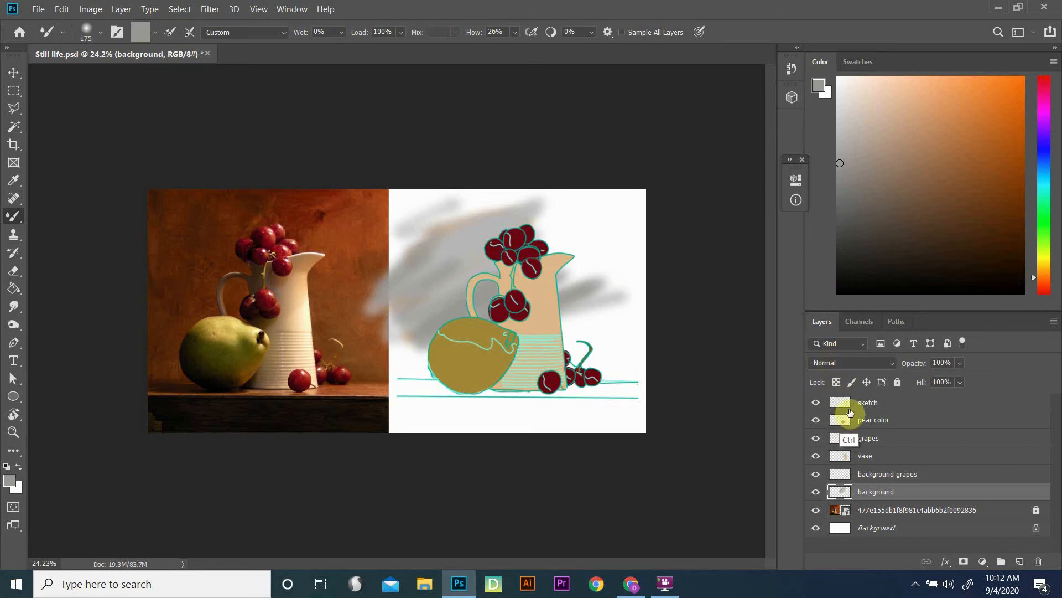
# Undo all the orange and grey test strokes on the background layer.
pyautogui.hotkey('ctrl', 'z')
pyautogui.hotkey('ctrl', 'z')
pyautogui.hotkey('ctrl', 'z')
pyautogui.hotkey('ctrl', 'z')
pyautogui.hotkey('ctrl', 'z')
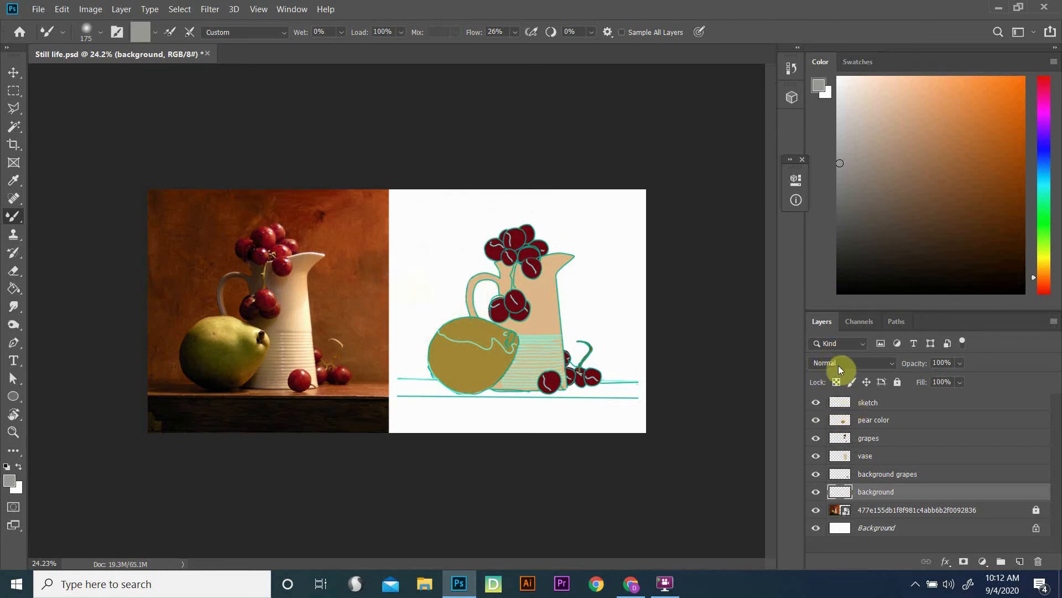
# Choose the Kyle's Real Oils - 01 brush from the Wet Media Brushes and enlarge it to 250 px.
pyautogui.click(96, 27)
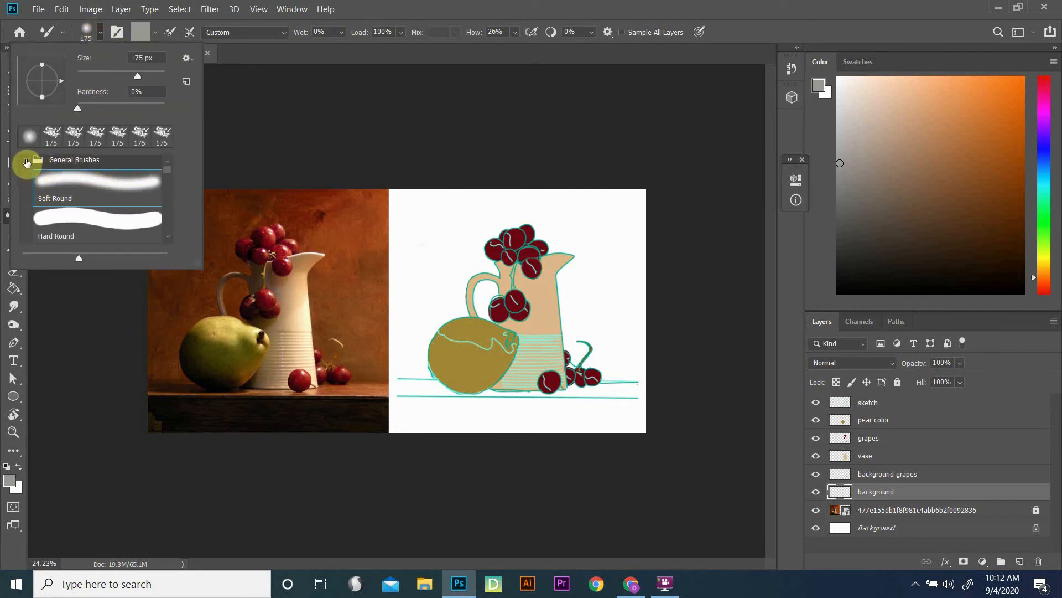
pyautogui.click(26, 161)
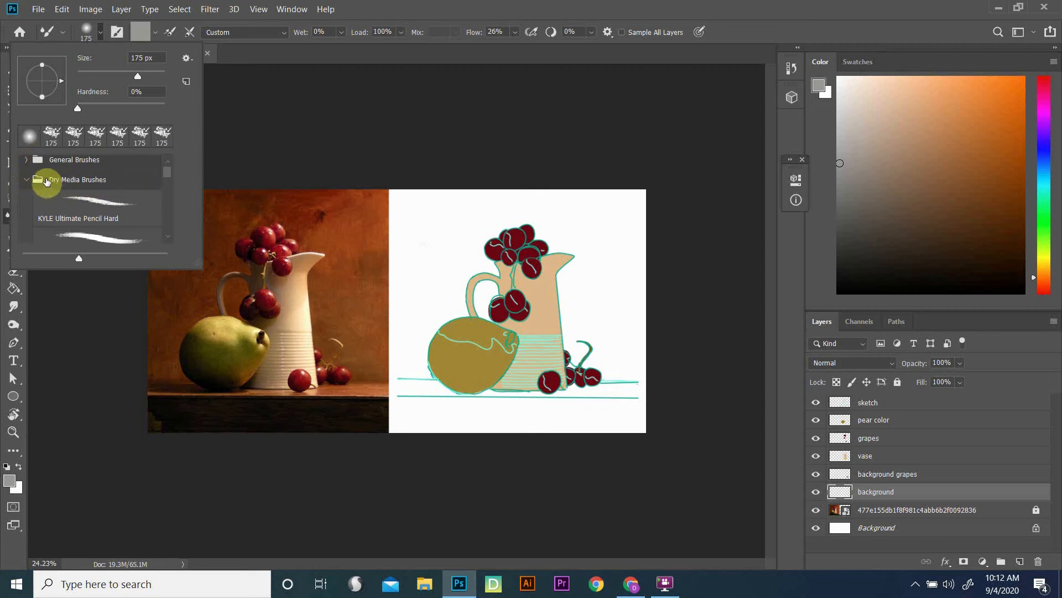
pyautogui.click(25, 181)
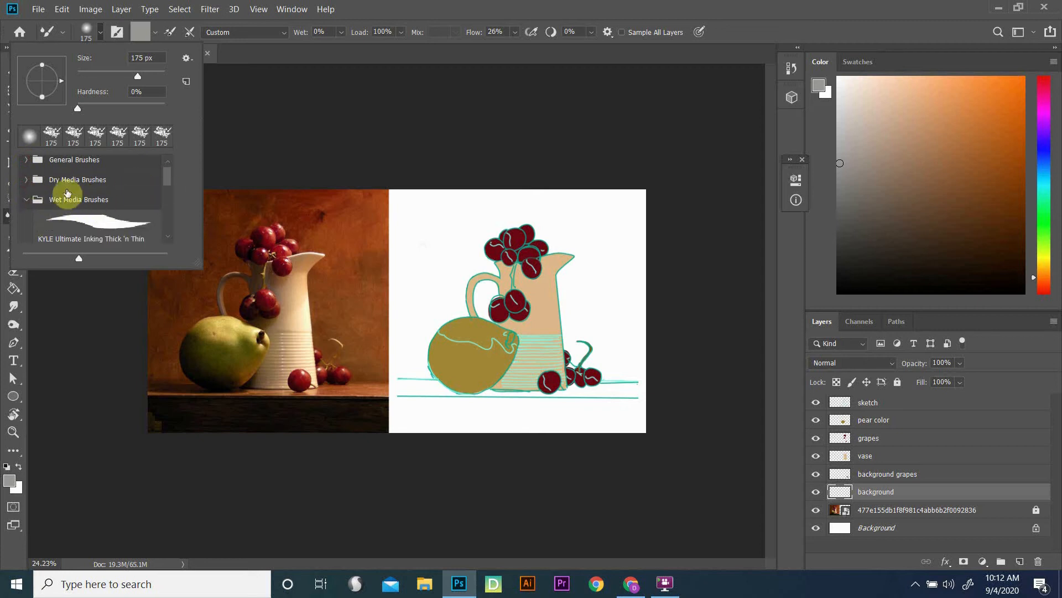
pyautogui.click(26, 201)
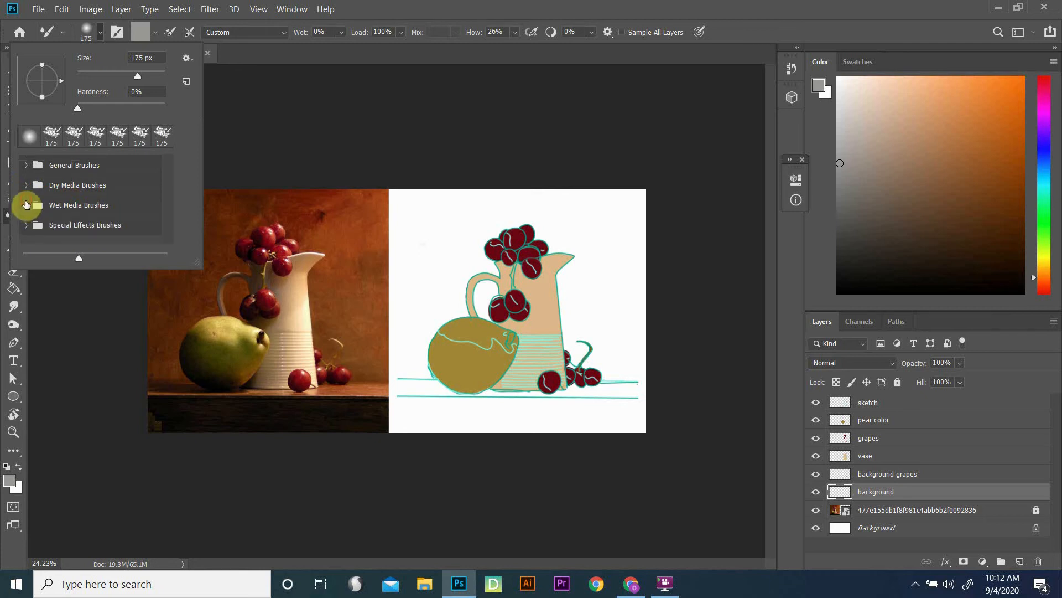
pyautogui.click(27, 208)
pyautogui.scroll(-3, 166, 190)
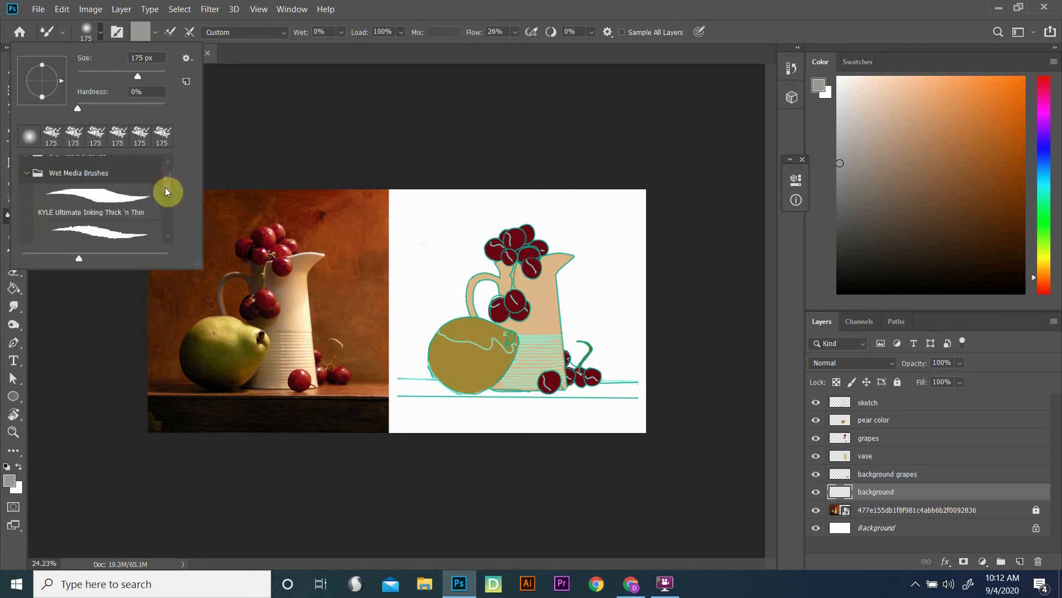
pyautogui.moveTo(166, 202); pyautogui.dragTo(166, 211)
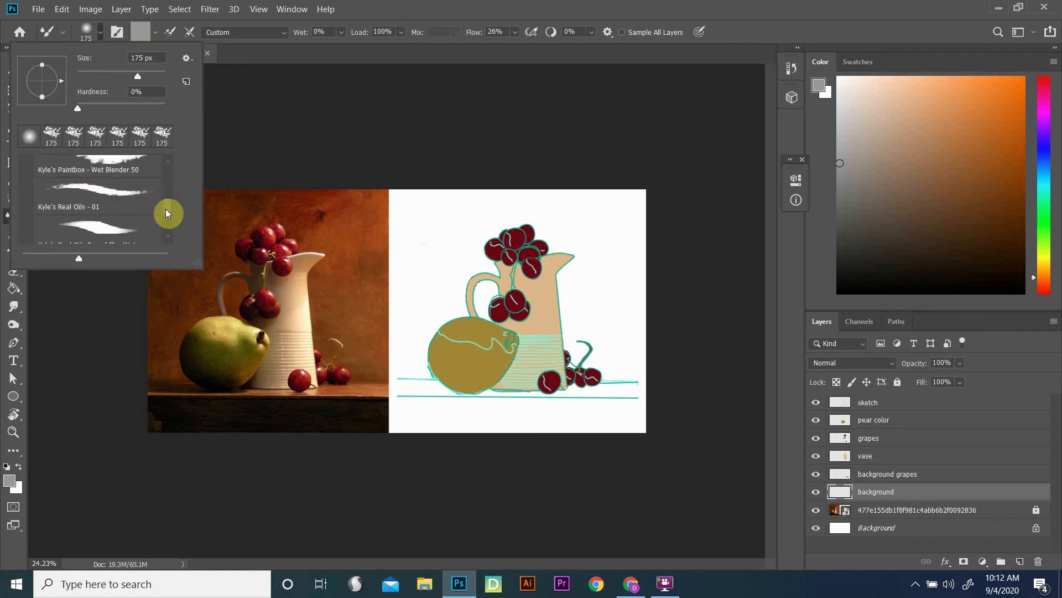
pyautogui.scroll(-2, 166, 218)
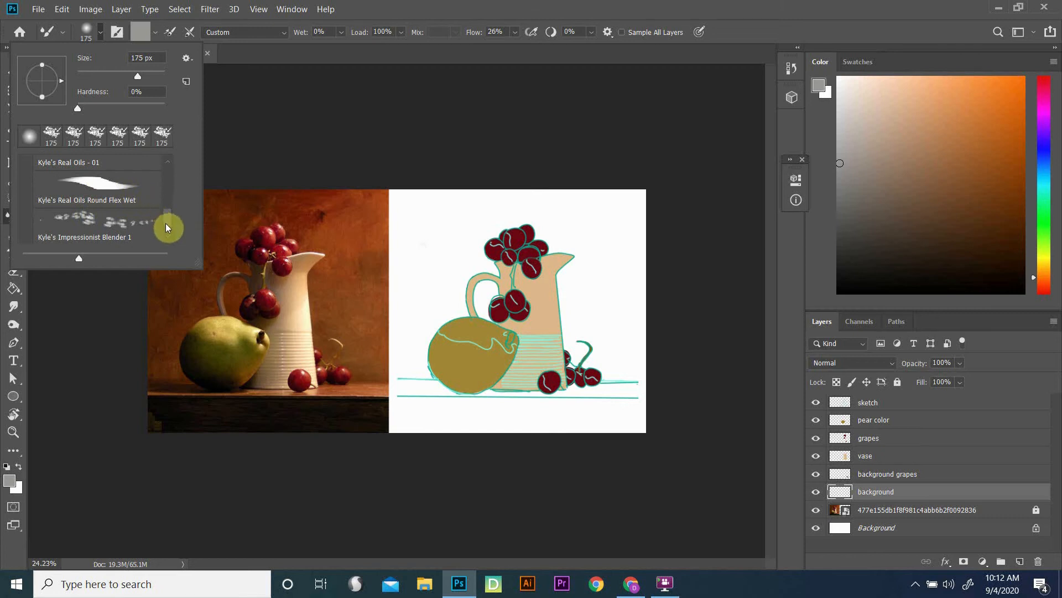
pyautogui.scroll(1, 161, 214)
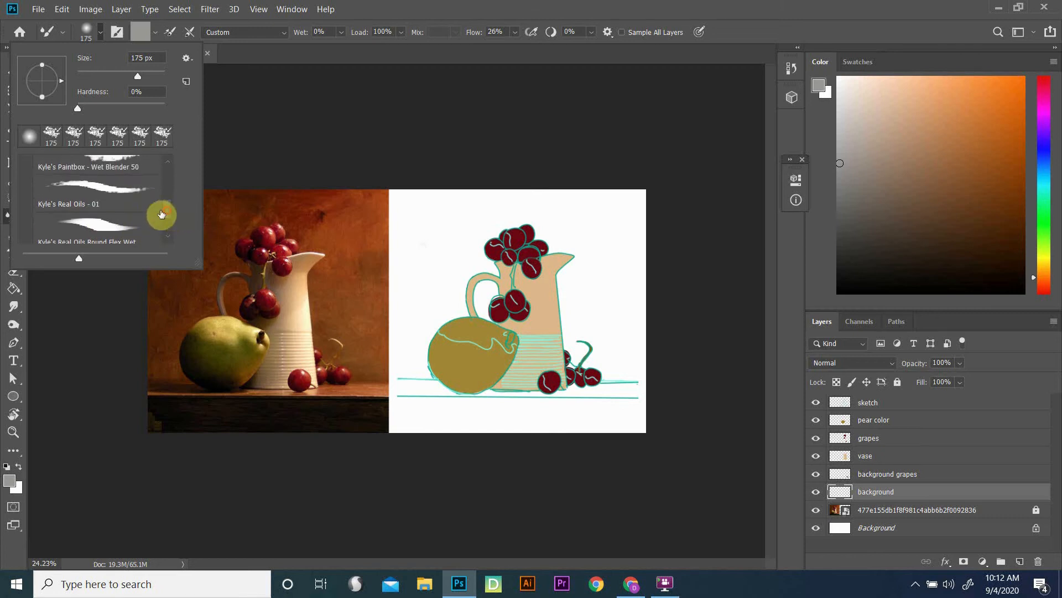
pyautogui.click(131, 199)
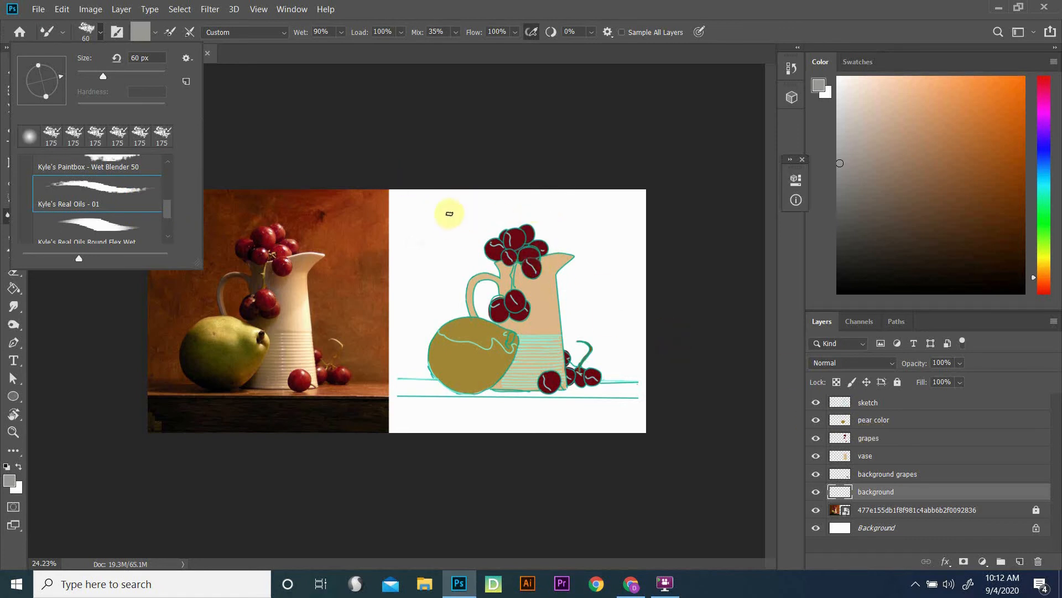
pyautogui.click(458, 161)
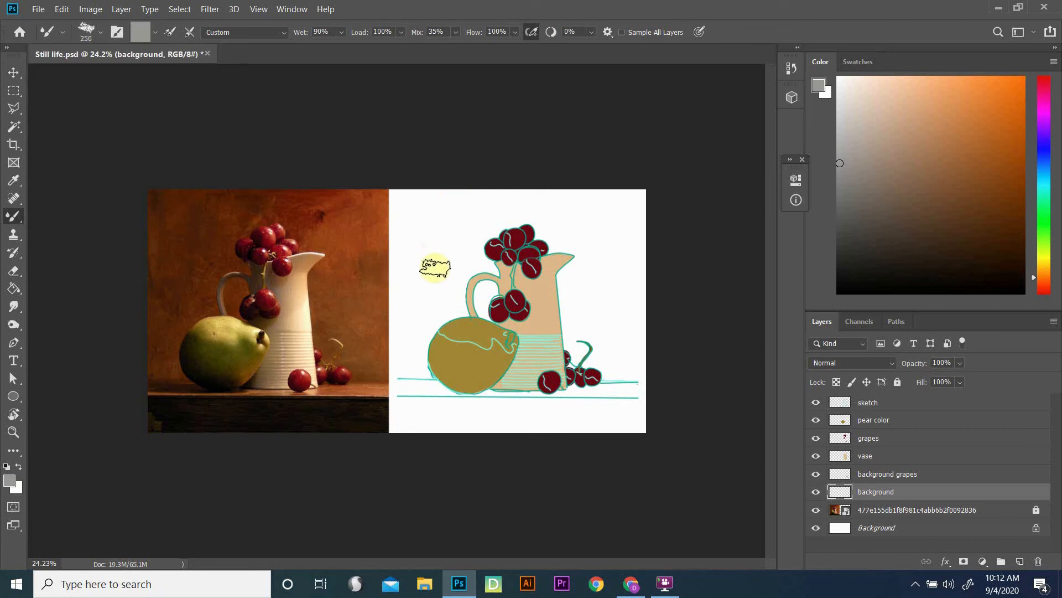
# Paint an orange-brown patch above the pear on the background layer and blend reddish brown into it with Wet 100% and Flow 30%.
pyautogui.press('z')
pyautogui.moveTo(422, 267)
pyautogui.mouseDown()
pyautogui.moveTo(470, 273)
pyautogui.moveTo(487, 243)
pyautogui.mouseUp()
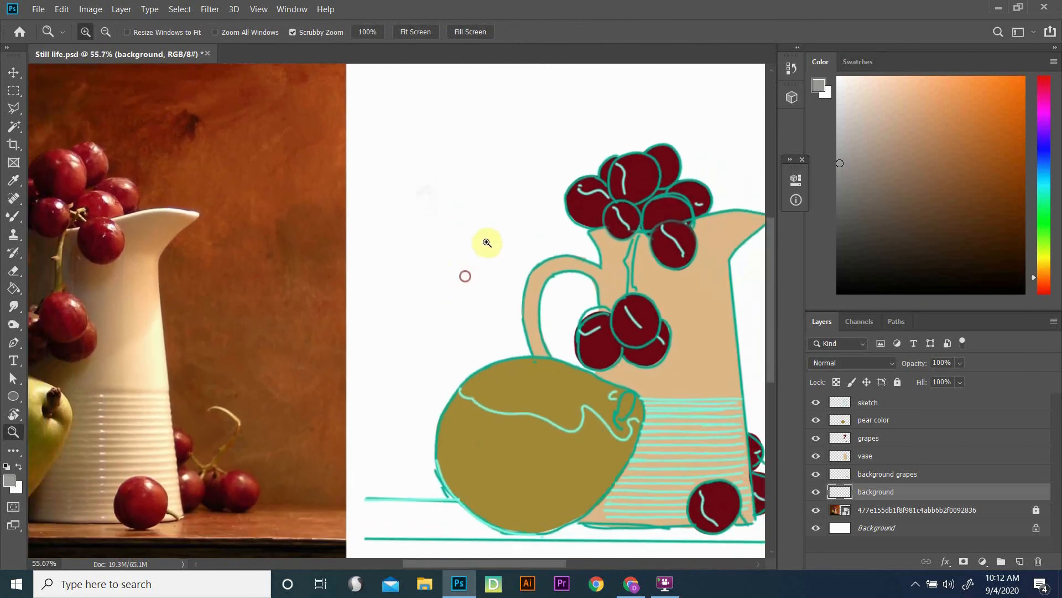
pyautogui.press('b')
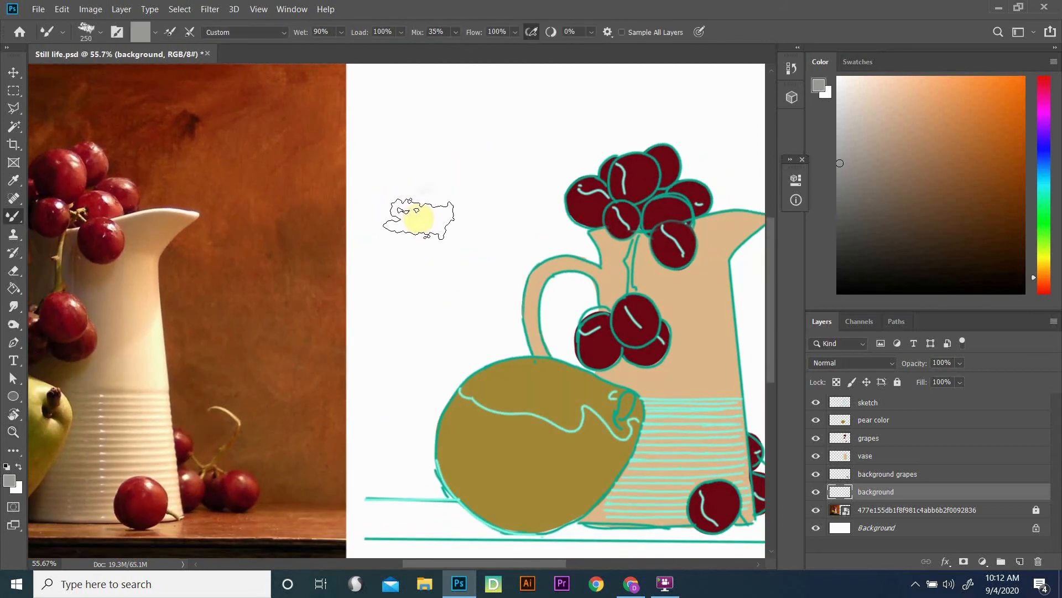
pyautogui.click(1025, 163)
pyautogui.moveTo(449, 169)
pyautogui.mouseDown()
pyautogui.moveTo(505, 171)
pyautogui.moveTo(451, 266)
pyautogui.moveTo(476, 260)
pyautogui.mouseUp()
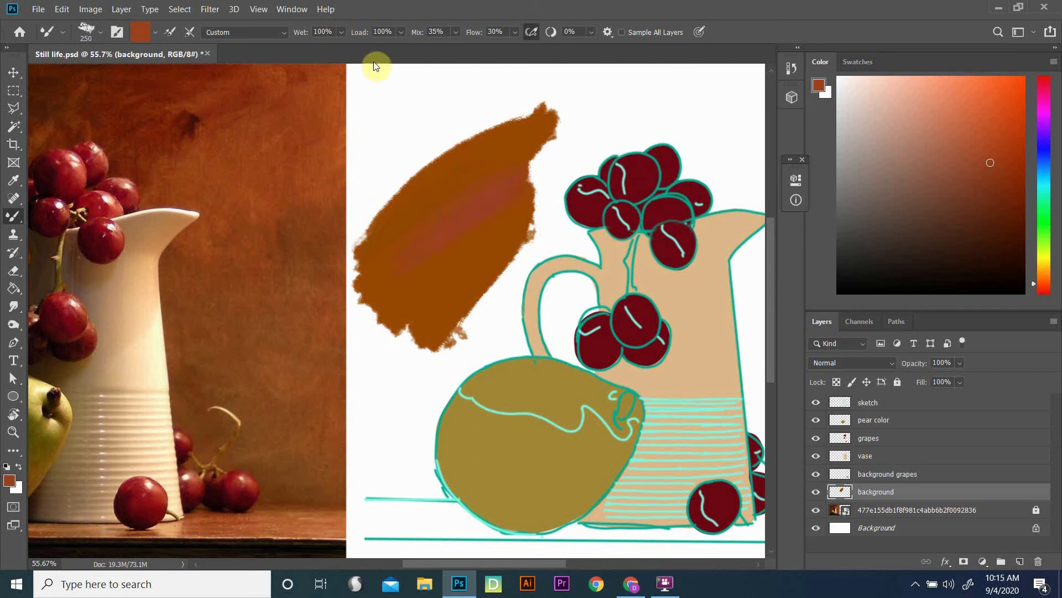
# Paint blue over the orange-brown patch with Wet at 100%, and again with Wet set to 0%.
pyautogui.click(1048, 151)
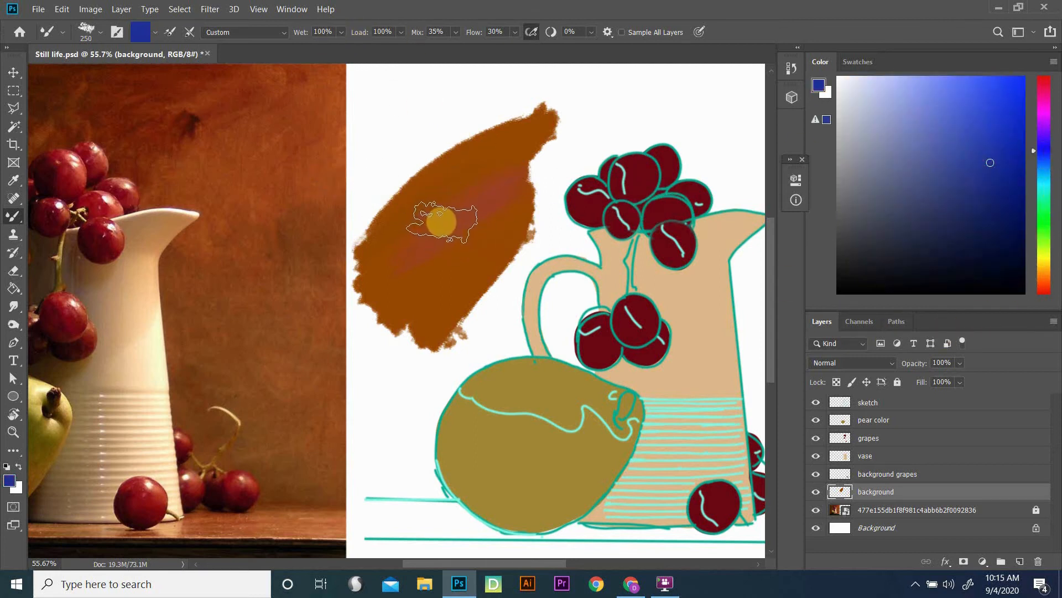
pyautogui.moveTo(430, 221)
pyautogui.mouseDown()
pyautogui.moveTo(510, 185)
pyautogui.moveTo(481, 183)
pyautogui.moveTo(417, 249)
pyautogui.moveTo(410, 223)
pyautogui.moveTo(400, 267)
pyautogui.moveTo(493, 202)
pyautogui.moveTo(403, 233)
pyautogui.moveTo(410, 269)
pyautogui.moveTo(470, 250)
pyautogui.moveTo(492, 199)
pyautogui.moveTo(422, 281)
pyautogui.moveTo(433, 296)
pyautogui.moveTo(479, 251)
pyautogui.moveTo(522, 155)
pyautogui.moveTo(423, 258)
pyautogui.moveTo(446, 197)
pyautogui.moveTo(441, 271)
pyautogui.moveTo(499, 178)
pyautogui.mouseUp()
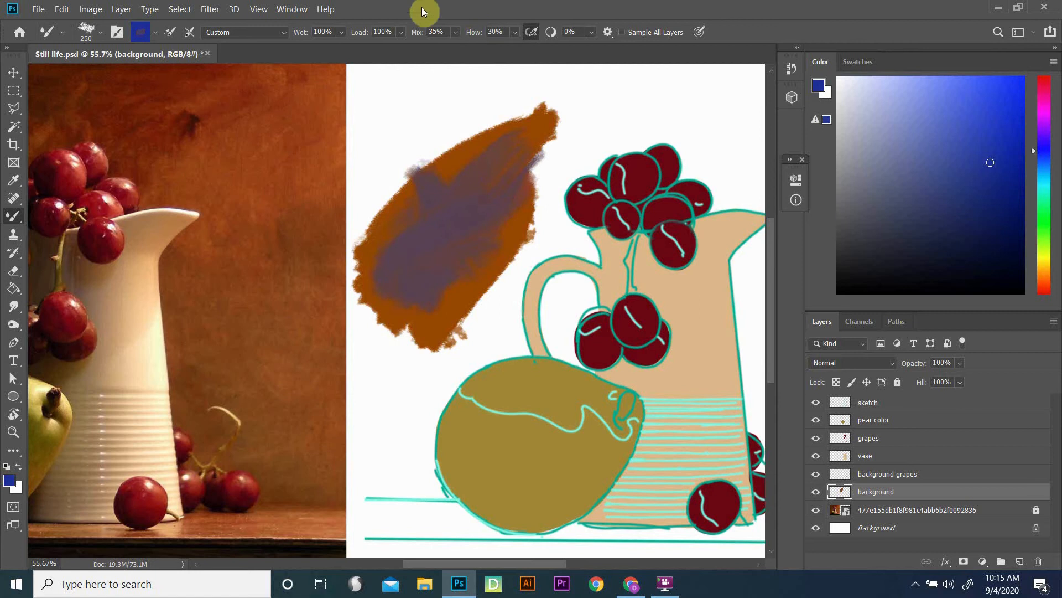
pyautogui.click(340, 32)
pyautogui.moveTo(357, 46); pyautogui.dragTo(263, 42)
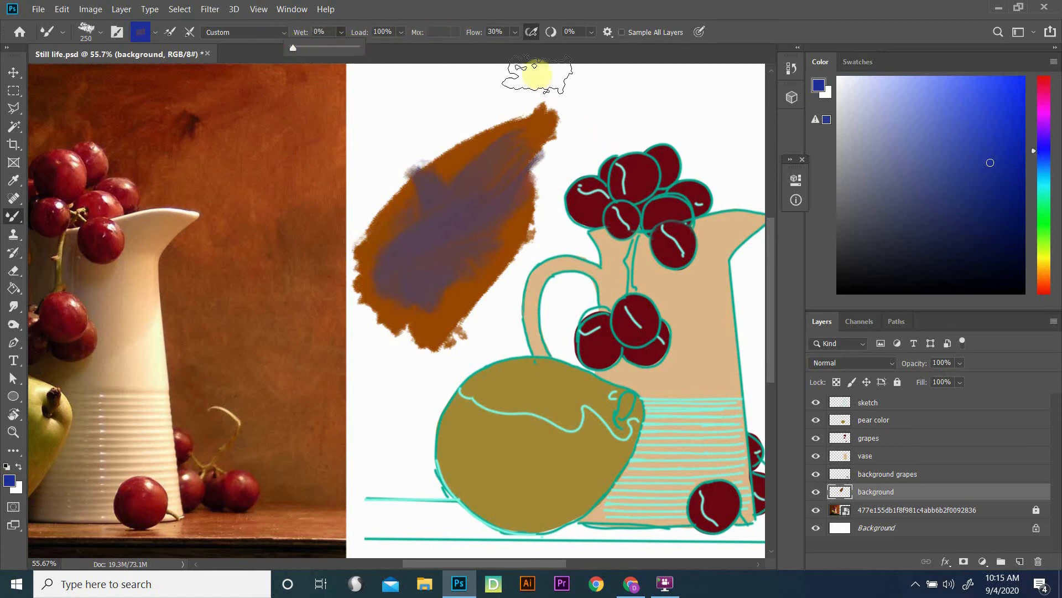
pyautogui.click(376, 186)
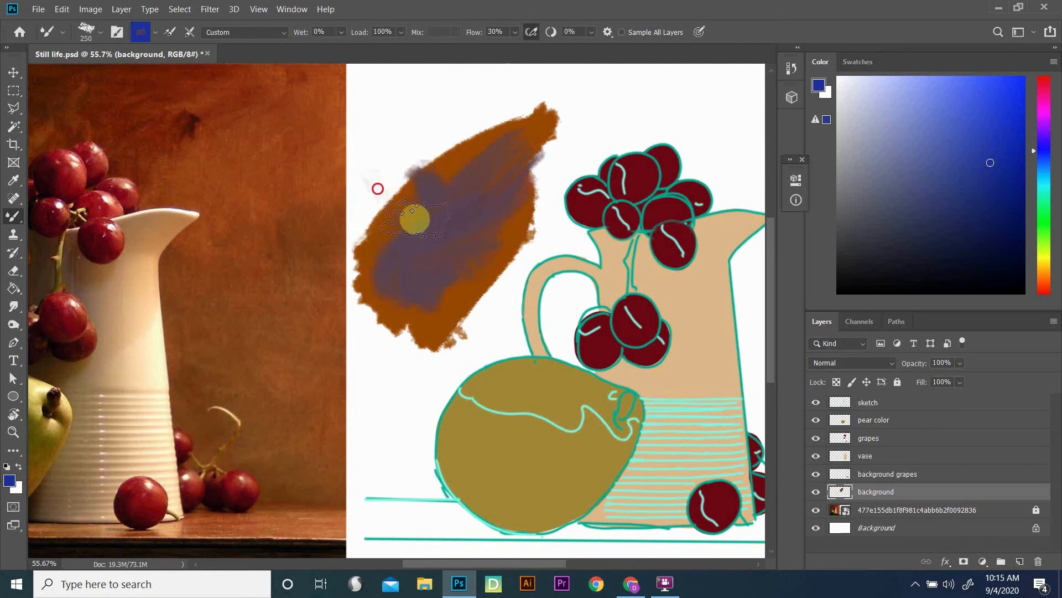
pyautogui.moveTo(358, 168); pyautogui.dragTo(545, 255)
pyautogui.moveTo(352, 257)
pyautogui.mouseDown()
pyautogui.moveTo(451, 201)
pyautogui.moveTo(426, 154)
pyautogui.moveTo(404, 280)
pyautogui.moveTo(451, 188)
pyautogui.moveTo(458, 244)
pyautogui.moveTo(308, 256)
pyautogui.moveTo(591, 204)
pyautogui.moveTo(514, 131)
pyautogui.mouseUp()
pyautogui.moveTo(479, 275); pyautogui.dragTo(452, 210)
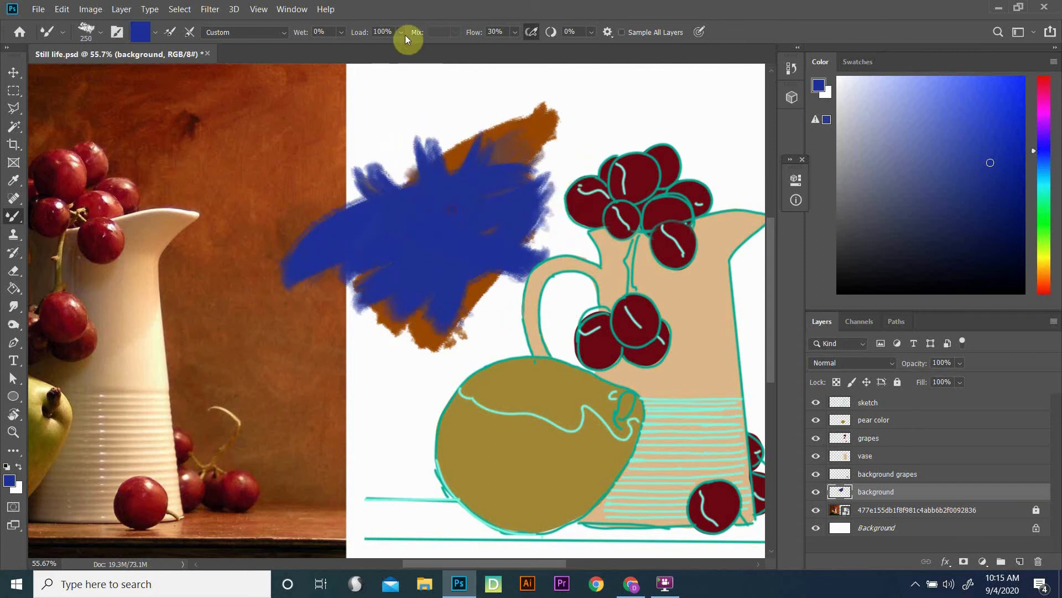
# Set the brush's Wet to 38% and blend green strokes into the blue area.
pyautogui.moveTo(373, 55); pyautogui.dragTo(367, 55)
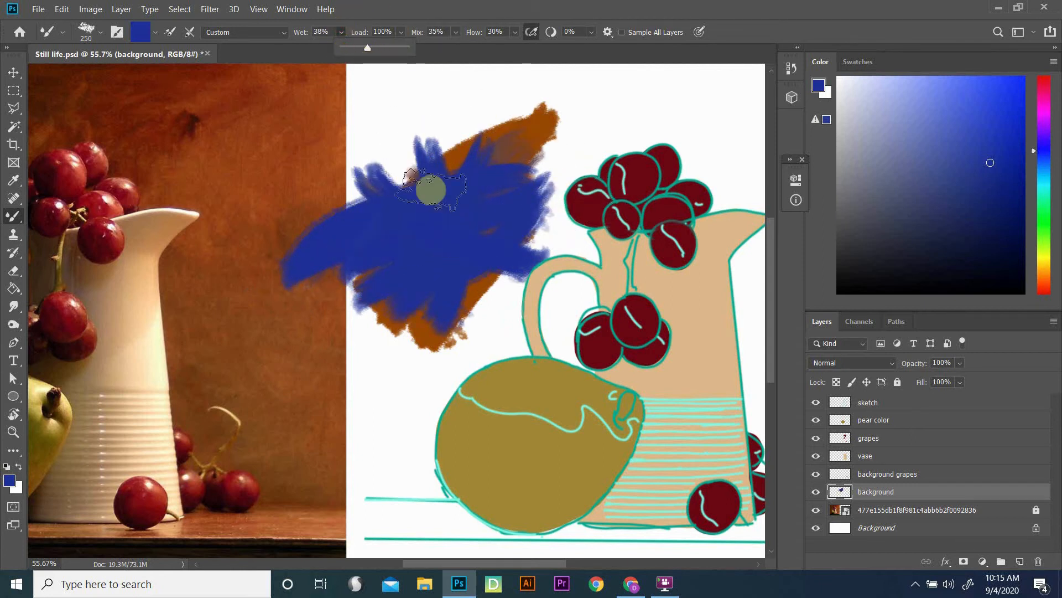
pyautogui.click(1045, 236)
pyautogui.moveTo(505, 189)
pyautogui.mouseDown()
pyautogui.moveTo(448, 182)
pyautogui.moveTo(486, 239)
pyautogui.moveTo(377, 284)
pyautogui.moveTo(337, 221)
pyautogui.mouseUp()
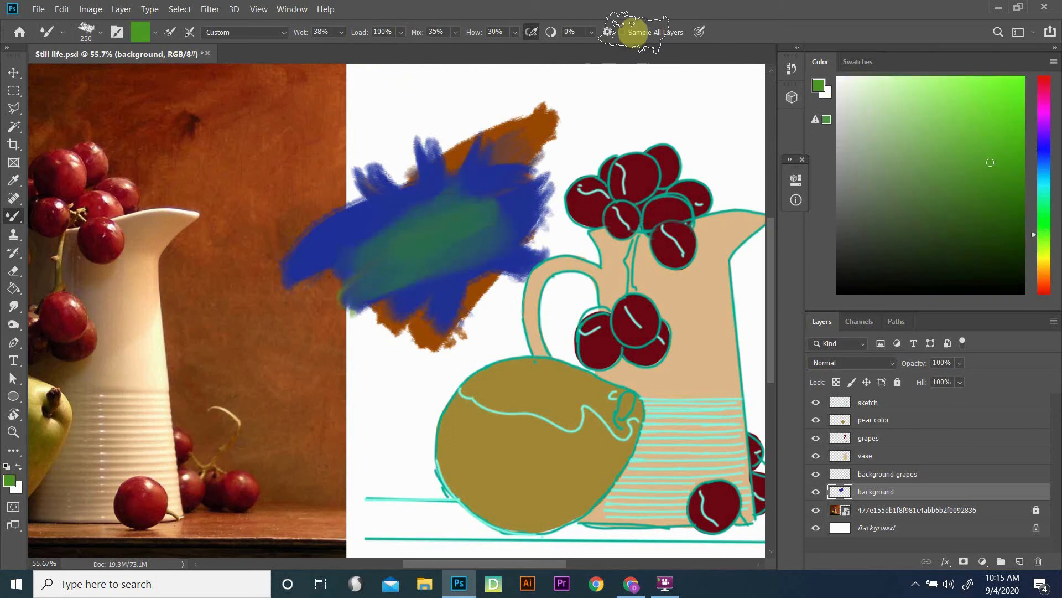
# Brush more green over the patch with Load at 19%, and again with Load at 100%.
pyautogui.click(401, 32)
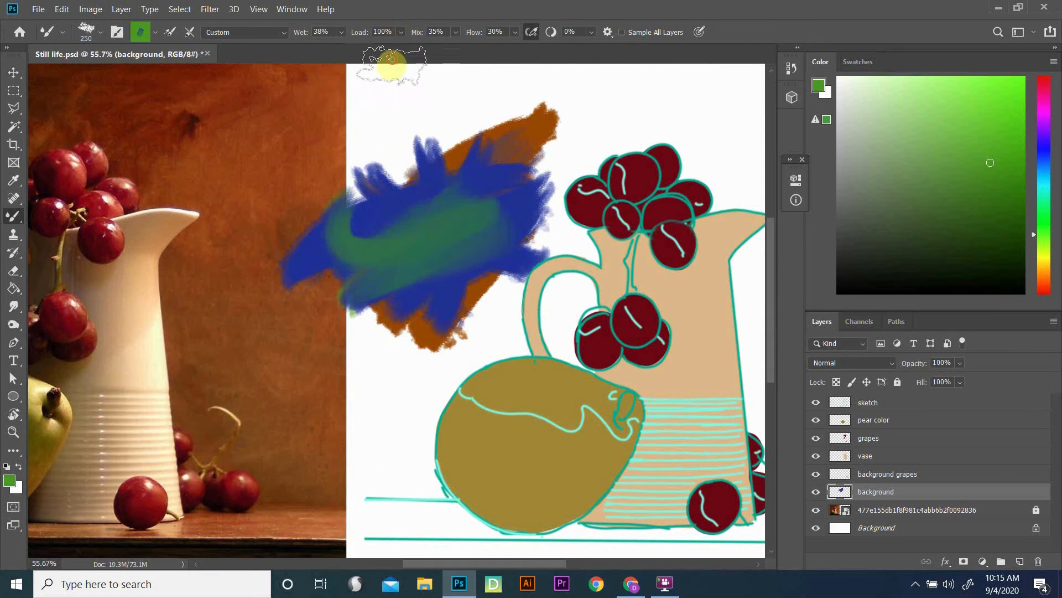
pyautogui.moveTo(369, 47); pyautogui.dragTo(363, 50)
pyautogui.moveTo(426, 108)
pyautogui.mouseDown()
pyautogui.moveTo(390, 152)
pyautogui.moveTo(423, 232)
pyautogui.moveTo(539, 113)
pyautogui.moveTo(440, 111)
pyautogui.moveTo(474, 118)
pyautogui.moveTo(359, 268)
pyautogui.moveTo(493, 218)
pyautogui.moveTo(369, 167)
pyautogui.mouseUp()
pyautogui.click(400, 32)
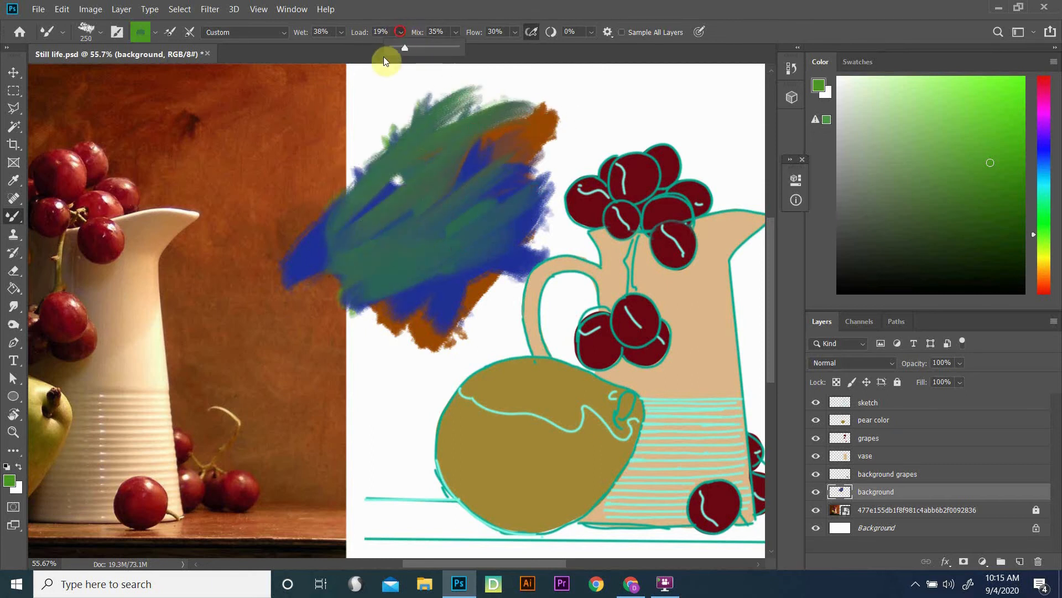
pyautogui.moveTo(408, 204)
pyautogui.mouseDown()
pyautogui.moveTo(473, 198)
pyautogui.moveTo(395, 217)
pyautogui.moveTo(396, 255)
pyautogui.moveTo(413, 224)
pyautogui.moveTo(527, 129)
pyautogui.moveTo(343, 230)
pyautogui.moveTo(515, 115)
pyautogui.moveTo(485, 116)
pyautogui.moveTo(494, 99)
pyautogui.moveTo(478, 99)
pyautogui.moveTo(432, 123)
pyautogui.mouseUp()
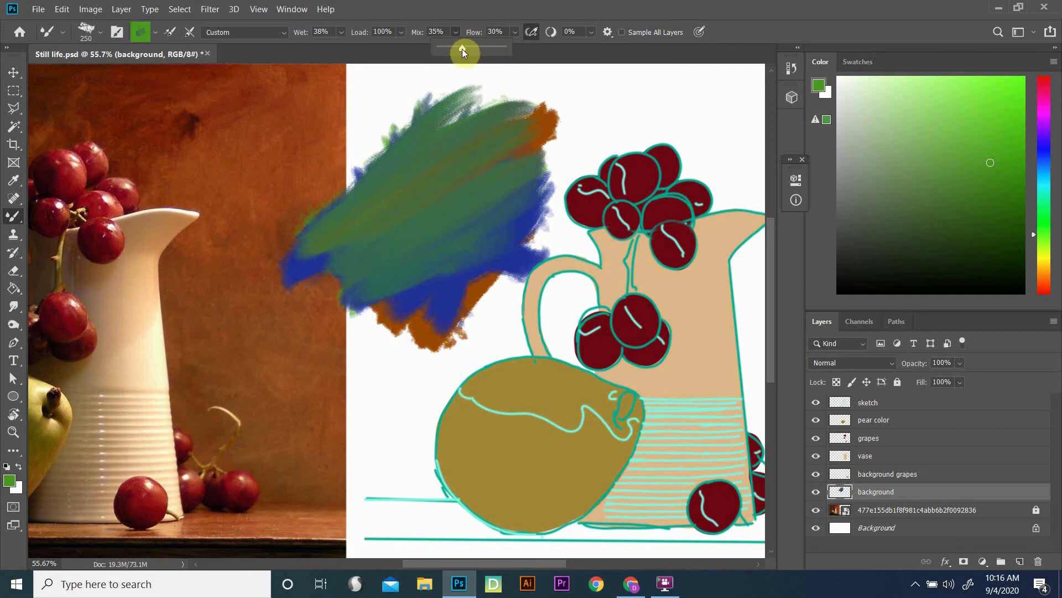
# Paint green over the patch with a higher Mix, and again with Mix set to 0%.
pyautogui.moveTo(462, 48); pyautogui.dragTo(517, 65)
pyautogui.moveTo(443, 235)
pyautogui.mouseDown()
pyautogui.moveTo(427, 253)
pyautogui.moveTo(423, 301)
pyautogui.moveTo(514, 201)
pyautogui.moveTo(417, 337)
pyautogui.moveTo(484, 274)
pyautogui.moveTo(447, 339)
pyautogui.moveTo(357, 273)
pyautogui.moveTo(368, 305)
pyautogui.moveTo(476, 297)
pyautogui.moveTo(451, 309)
pyautogui.moveTo(440, 264)
pyautogui.moveTo(473, 130)
pyautogui.mouseUp()
pyautogui.click(456, 32)
pyautogui.moveTo(383, 210)
pyautogui.mouseDown()
pyautogui.moveTo(486, 166)
pyautogui.moveTo(493, 178)
pyautogui.moveTo(361, 296)
pyautogui.moveTo(375, 226)
pyautogui.moveTo(391, 320)
pyautogui.moveTo(372, 208)
pyautogui.moveTo(503, 237)
pyautogui.moveTo(520, 165)
pyautogui.moveTo(451, 200)
pyautogui.moveTo(498, 142)
pyautogui.moveTo(409, 201)
pyautogui.moveTo(349, 299)
pyautogui.moveTo(410, 150)
pyautogui.moveTo(355, 247)
pyautogui.mouseUp()
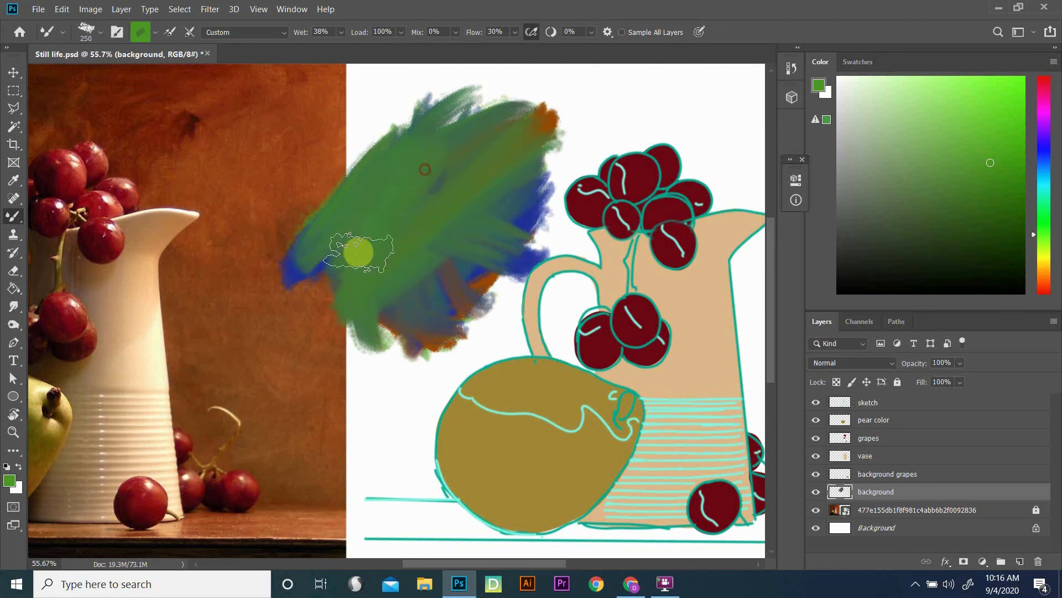
# Paint magenta strokes across the green patch with Flow at 30%, and again with Flow raised to 100%.
pyautogui.click(1045, 100)
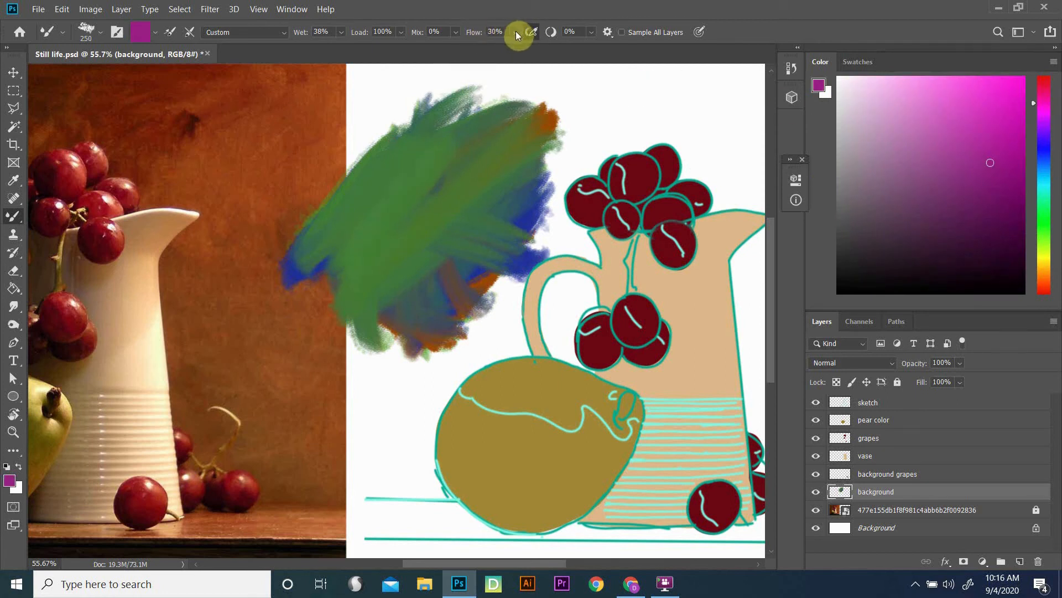
pyautogui.keyDown('alt'); pyautogui.click(482, 126); pyautogui.keyUp('alt')
pyautogui.moveTo(482, 127)
pyautogui.mouseDown()
pyautogui.moveTo(361, 247)
pyautogui.moveTo(389, 164)
pyautogui.moveTo(497, 127)
pyautogui.moveTo(328, 280)
pyautogui.moveTo(403, 238)
pyautogui.moveTo(432, 242)
pyautogui.moveTo(421, 245)
pyautogui.moveTo(509, 147)
pyautogui.moveTo(339, 253)
pyautogui.moveTo(484, 131)
pyautogui.mouseUp()
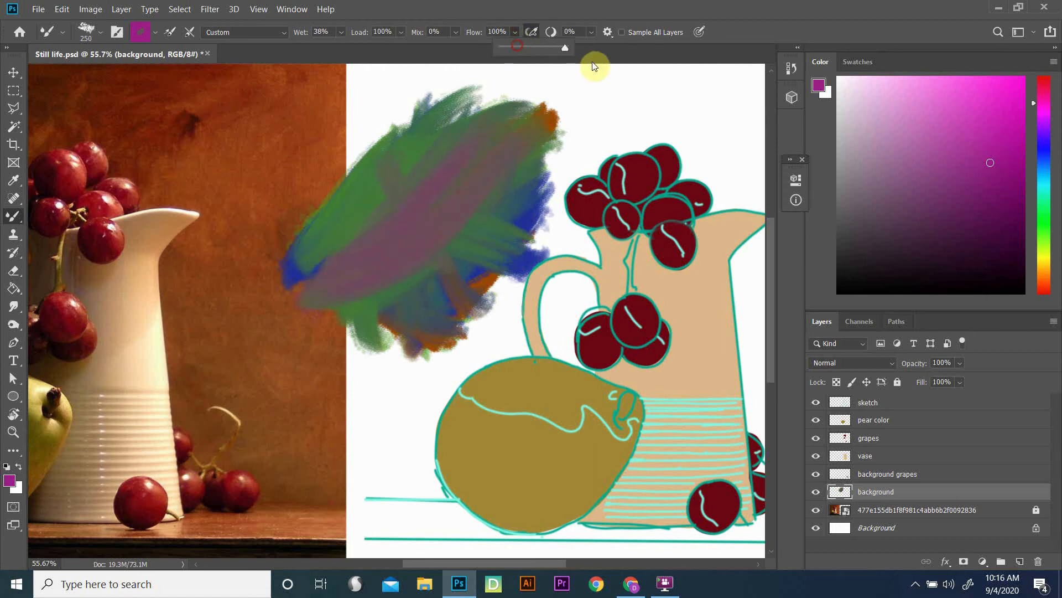
pyautogui.moveTo(467, 142)
pyautogui.mouseDown()
pyautogui.moveTo(500, 133)
pyautogui.moveTo(364, 221)
pyautogui.moveTo(395, 199)
pyautogui.moveTo(391, 213)
pyautogui.moveTo(362, 214)
pyautogui.moveTo(478, 217)
pyautogui.moveTo(345, 241)
pyautogui.moveTo(501, 195)
pyautogui.moveTo(391, 220)
pyautogui.moveTo(493, 148)
pyautogui.moveTo(381, 255)
pyautogui.moveTo(492, 139)
pyautogui.moveTo(350, 226)
pyautogui.moveTo(406, 213)
pyautogui.moveTo(520, 105)
pyautogui.mouseUp()
# Paint red strokes over the magenta area with Flow at 100%, and again with Flow lowered to 12%.
pyautogui.click(1045, 289)
pyautogui.moveTo(486, 60); pyautogui.dragTo(396, 161)
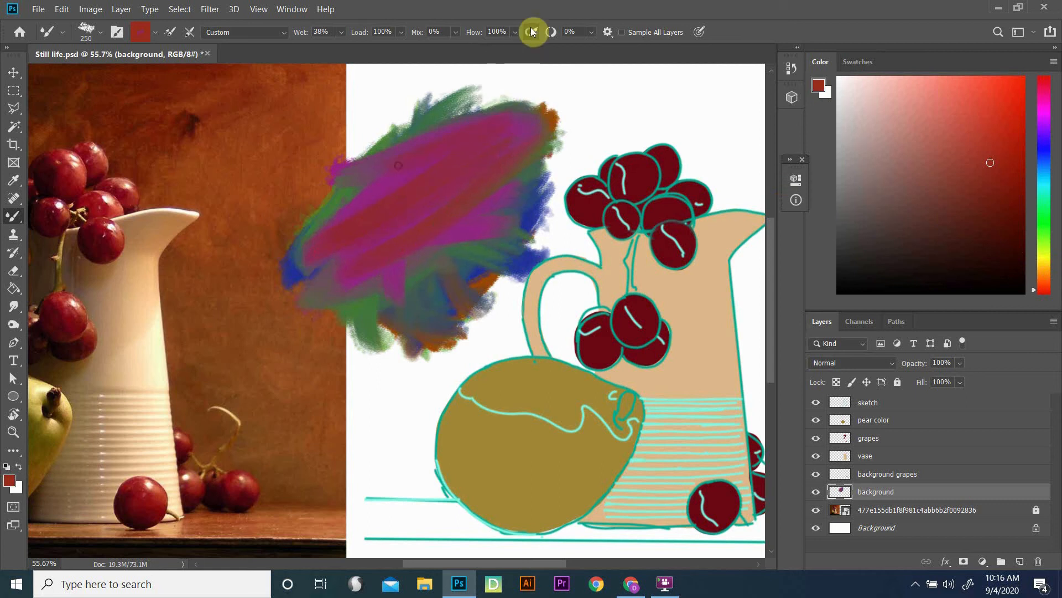
pyautogui.moveTo(462, 86)
pyautogui.mouseDown()
pyautogui.moveTo(470, 175)
pyautogui.moveTo(484, 185)
pyautogui.moveTo(339, 235)
pyautogui.moveTo(363, 294)
pyautogui.moveTo(387, 242)
pyautogui.moveTo(344, 242)
pyautogui.moveTo(473, 195)
pyautogui.moveTo(493, 230)
pyautogui.moveTo(503, 214)
pyautogui.moveTo(363, 237)
pyautogui.moveTo(497, 141)
pyautogui.moveTo(277, 207)
pyautogui.moveTo(481, 177)
pyautogui.mouseUp()
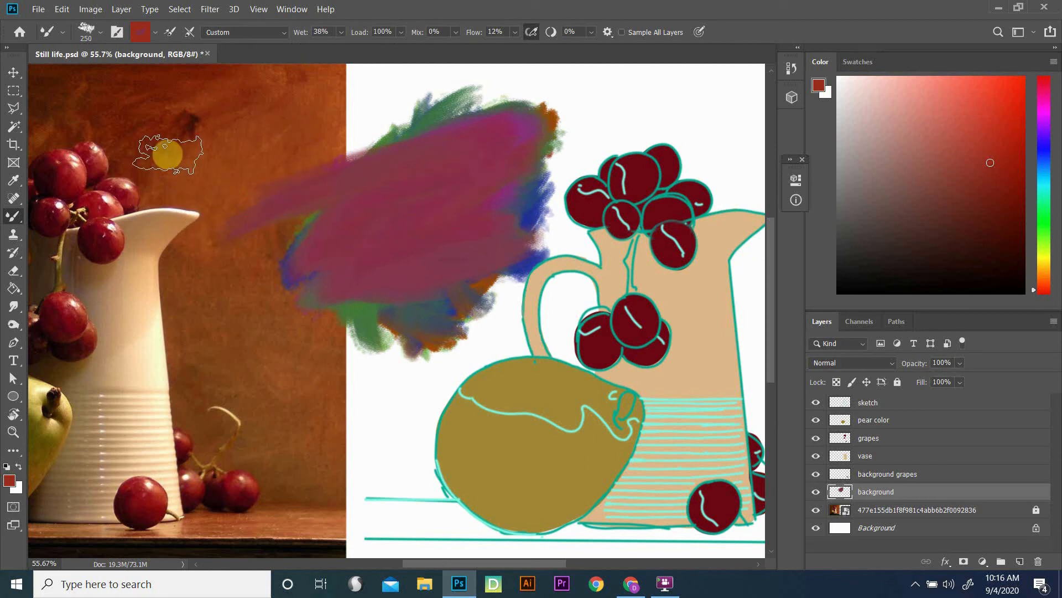
# Select the whole canvas and delete the colour test strokes from the background layer.
pyautogui.moveTo(301, 187)
pyautogui.mouseDown()
pyautogui.moveTo(439, 251)
pyautogui.moveTo(426, 221)
pyautogui.moveTo(305, 157)
pyautogui.moveTo(235, 191)
pyautogui.mouseUp()
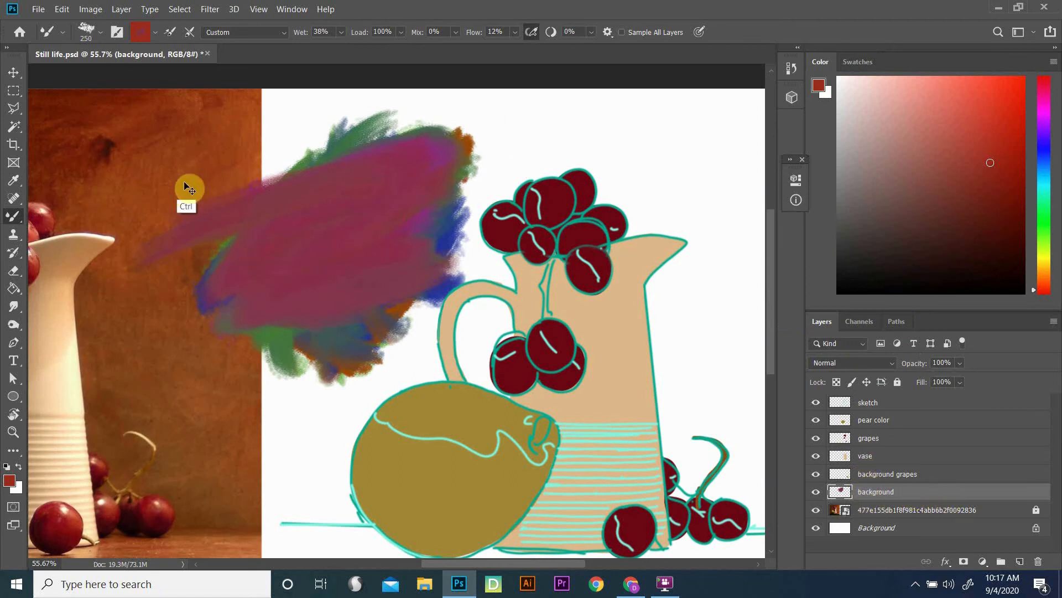
pyautogui.moveTo(328, 170); pyautogui.dragTo(224, 261)
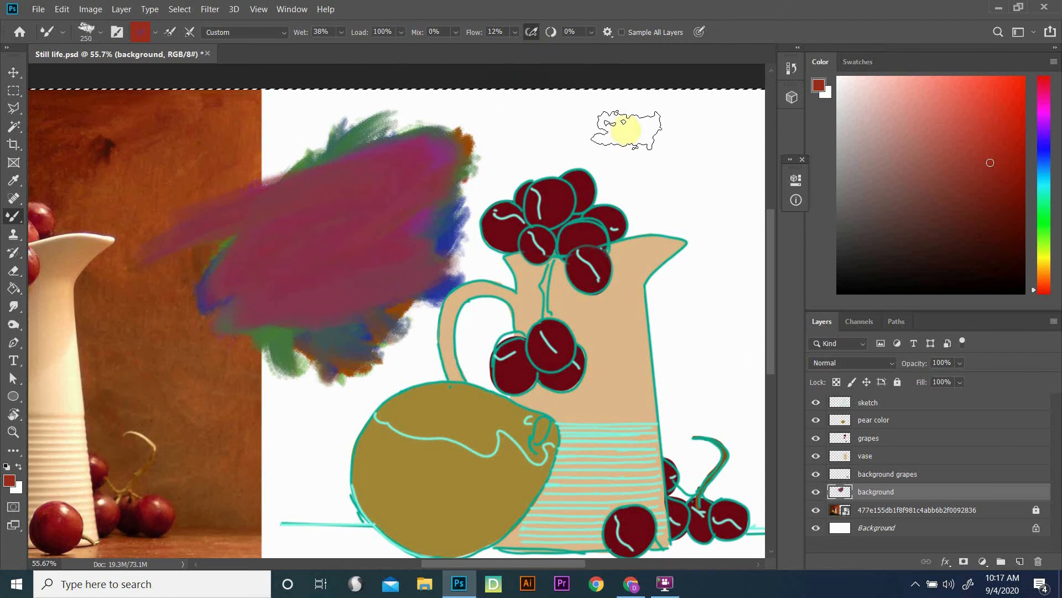
pyautogui.press('Delete')
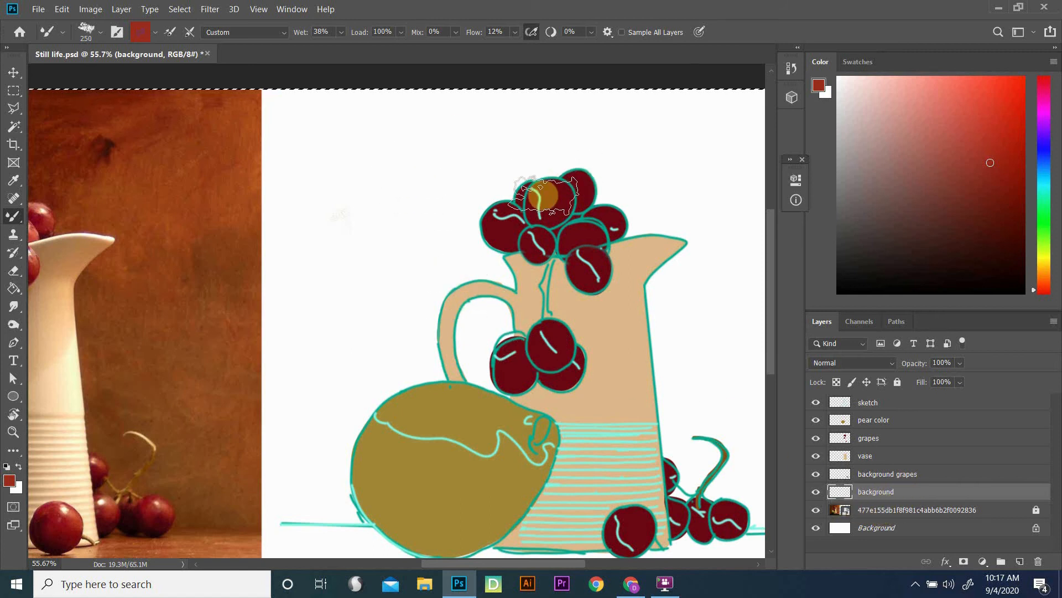
# Sample the orange-brown from the photo's backdrop and block in the background behind the jug, grapes and pear.
pyautogui.keyDown('alt'); pyautogui.click(217, 203); pyautogui.keyUp('alt')
pyautogui.keyDown('alt'); pyautogui.click(211, 210); pyautogui.keyUp('alt')
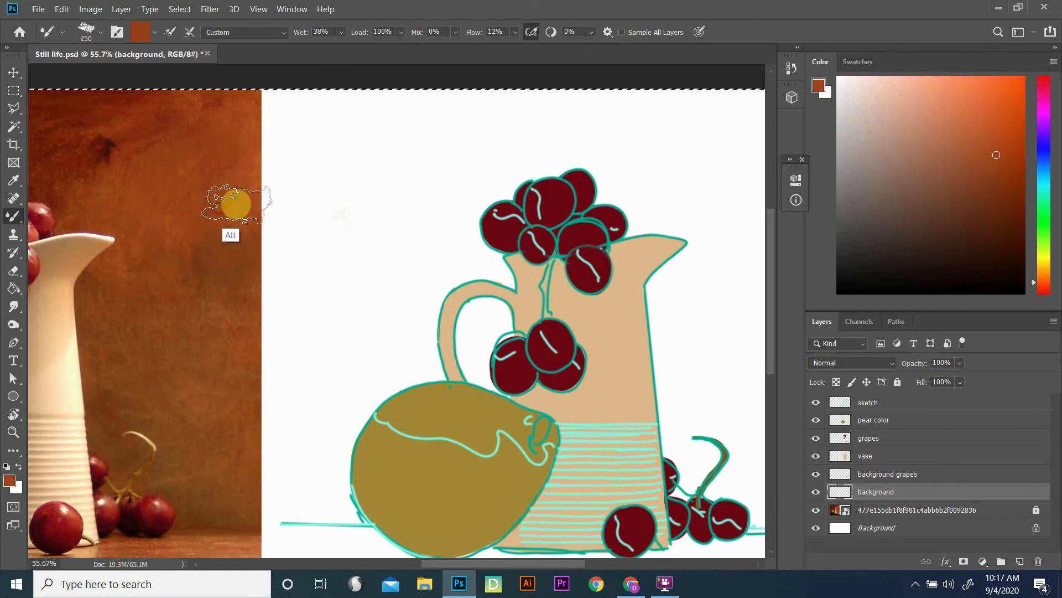
pyautogui.moveTo(608, 157)
pyautogui.mouseDown()
pyautogui.moveTo(408, 143)
pyautogui.moveTo(384, 198)
pyautogui.moveTo(462, 215)
pyautogui.moveTo(730, 235)
pyautogui.moveTo(699, 228)
pyautogui.moveTo(683, 289)
pyautogui.moveTo(406, 174)
pyautogui.moveTo(382, 135)
pyautogui.moveTo(344, 125)
pyautogui.moveTo(353, 124)
pyautogui.moveTo(344, 109)
pyautogui.moveTo(586, 109)
pyautogui.moveTo(267, 100)
pyautogui.moveTo(242, 131)
pyautogui.moveTo(427, 150)
pyautogui.moveTo(320, 173)
pyautogui.moveTo(372, 379)
pyautogui.moveTo(606, 465)
pyautogui.moveTo(574, 475)
pyautogui.mouseUp()
pyautogui.moveTo(518, 95)
pyautogui.mouseDown()
pyautogui.moveTo(735, 101)
pyautogui.moveTo(553, 148)
pyautogui.mouseUp()
pyautogui.moveTo(697, 86)
pyautogui.mouseDown()
pyautogui.moveTo(615, 155)
pyautogui.moveTo(723, 230)
pyautogui.moveTo(754, 374)
pyautogui.moveTo(719, 548)
pyautogui.mouseUp()
pyautogui.moveTo(182, 291)
pyautogui.mouseDown()
pyautogui.moveTo(171, 356)
pyautogui.moveTo(536, 297)
pyautogui.mouseUp()
pyautogui.moveTo(573, 449); pyautogui.dragTo(545, 265)
# Extend the orange-brown over the tabletop and the remaining white area below the table lines.
pyautogui.moveTo(700, 357); pyautogui.dragTo(243, 382)
pyautogui.moveTo(194, 343)
pyautogui.mouseDown()
pyautogui.moveTo(135, 327)
pyautogui.moveTo(161, 301)
pyautogui.moveTo(181, 414)
pyautogui.moveTo(252, 314)
pyautogui.moveTo(208, 481)
pyautogui.moveTo(327, 332)
pyautogui.moveTo(280, 419)
pyautogui.moveTo(368, 355)
pyautogui.mouseUp()
pyautogui.moveTo(593, 399)
pyautogui.mouseDown()
pyautogui.moveTo(662, 354)
pyautogui.moveTo(416, 357)
pyautogui.mouseUp()
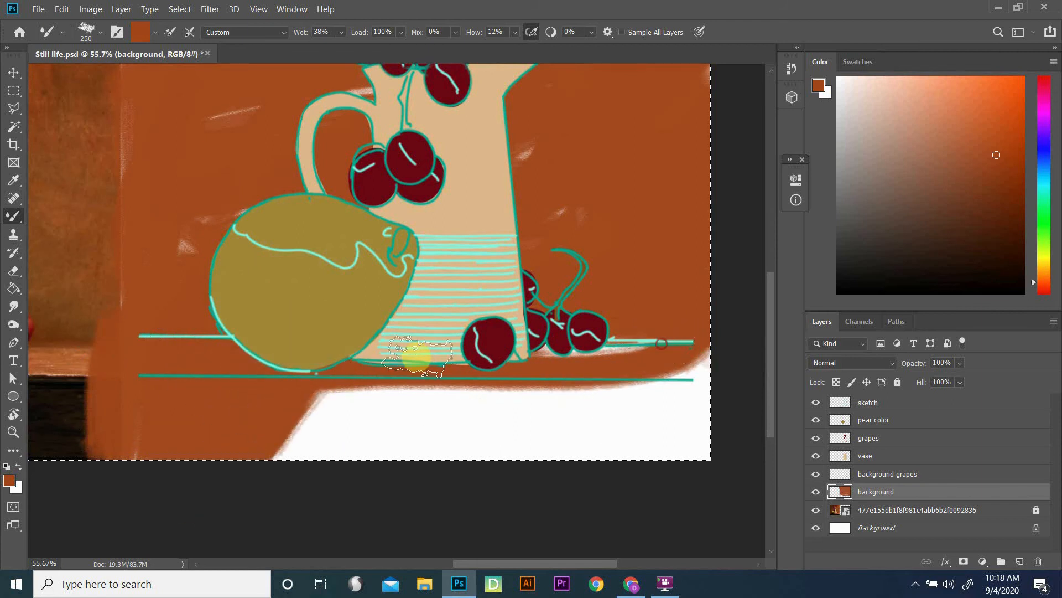
pyautogui.moveTo(482, 377)
pyautogui.mouseDown()
pyautogui.moveTo(713, 364)
pyautogui.moveTo(707, 358)
pyautogui.moveTo(686, 381)
pyautogui.mouseUp()
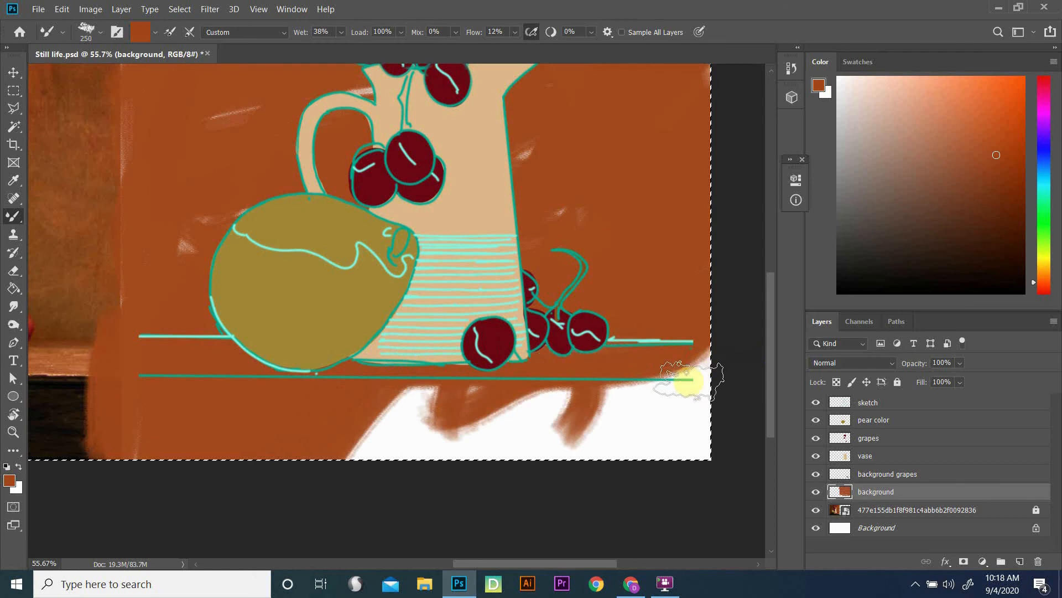
pyautogui.moveTo(391, 463)
pyautogui.mouseDown()
pyautogui.moveTo(379, 434)
pyautogui.moveTo(439, 450)
pyautogui.moveTo(482, 480)
pyautogui.moveTo(666, 470)
pyautogui.moveTo(614, 474)
pyautogui.moveTo(640, 413)
pyautogui.moveTo(453, 448)
pyautogui.mouseUp()
# Sample dark brown from the photo's upper edge and brush it over the background with Wet 47% and Load 31%.
pyautogui.moveTo(537, 210); pyautogui.dragTo(702, 282)
pyautogui.moveTo(267, 107); pyautogui.dragTo(514, 263)
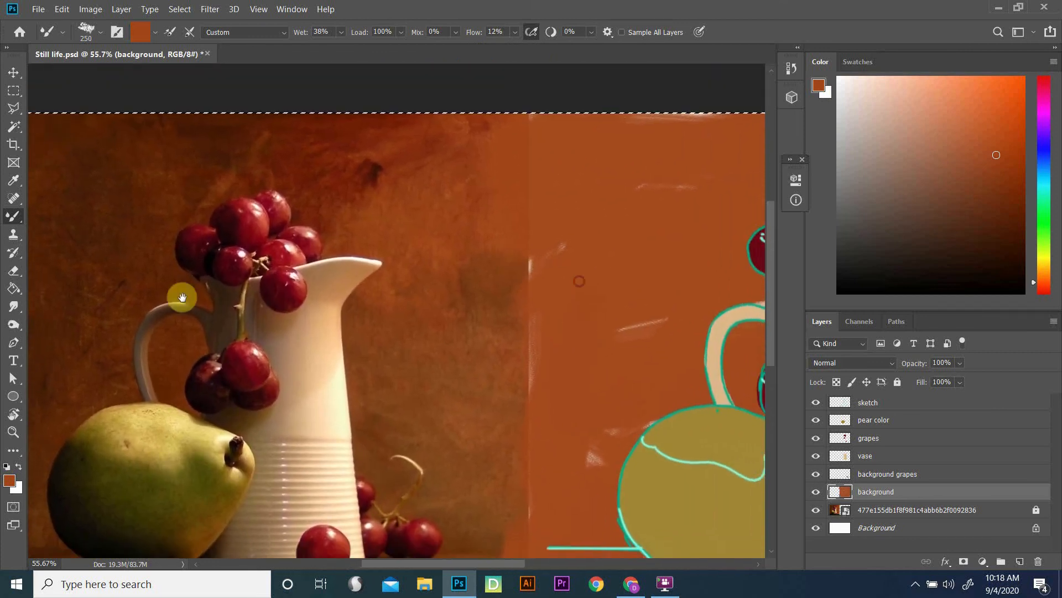
pyautogui.keyDown('alt'); pyautogui.click(149, 138); pyautogui.keyUp('alt')
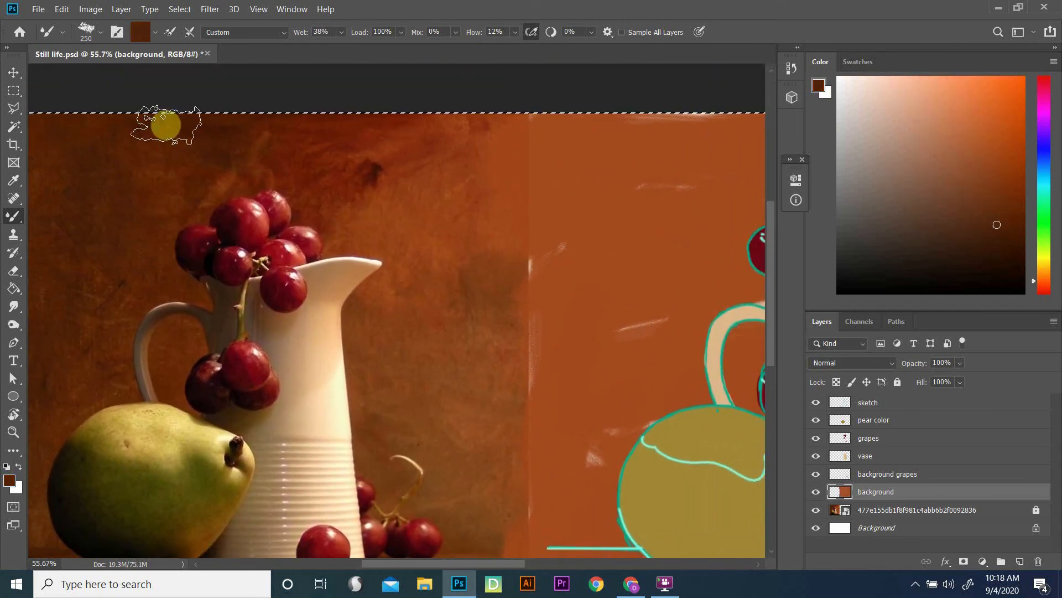
pyautogui.click(398, 32)
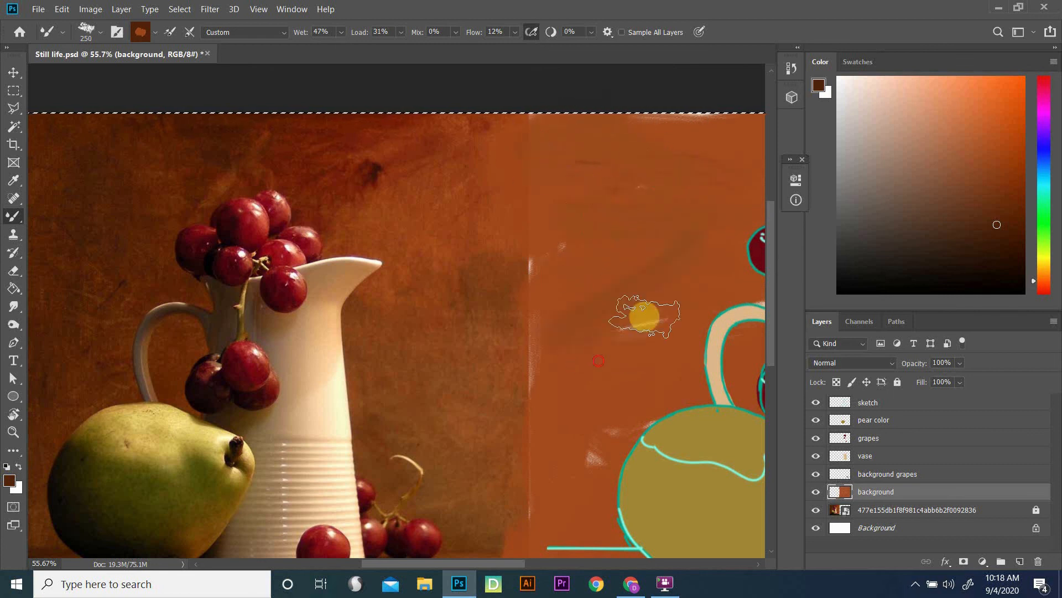
# Set Wet to 13% and Flow to 39%, and brush darker brown strokes across the background left of the jug.
pyautogui.click(342, 32)
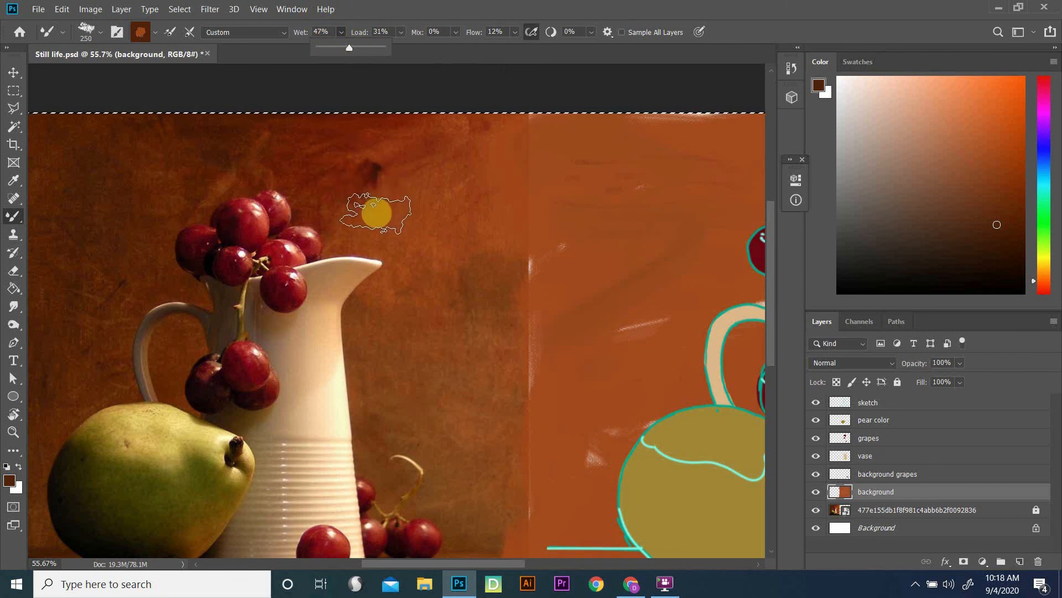
pyautogui.moveTo(341, 49); pyautogui.dragTo(328, 48)
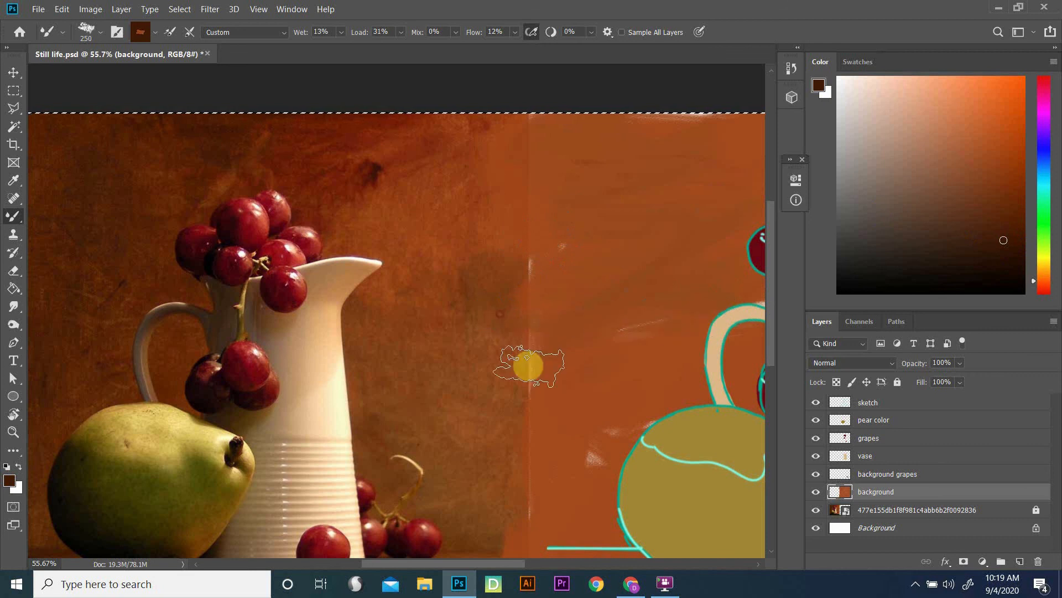
pyautogui.moveTo(688, 344)
pyautogui.mouseDown()
pyautogui.moveTo(537, 223)
pyautogui.moveTo(659, 145)
pyautogui.moveTo(634, 115)
pyautogui.mouseUp()
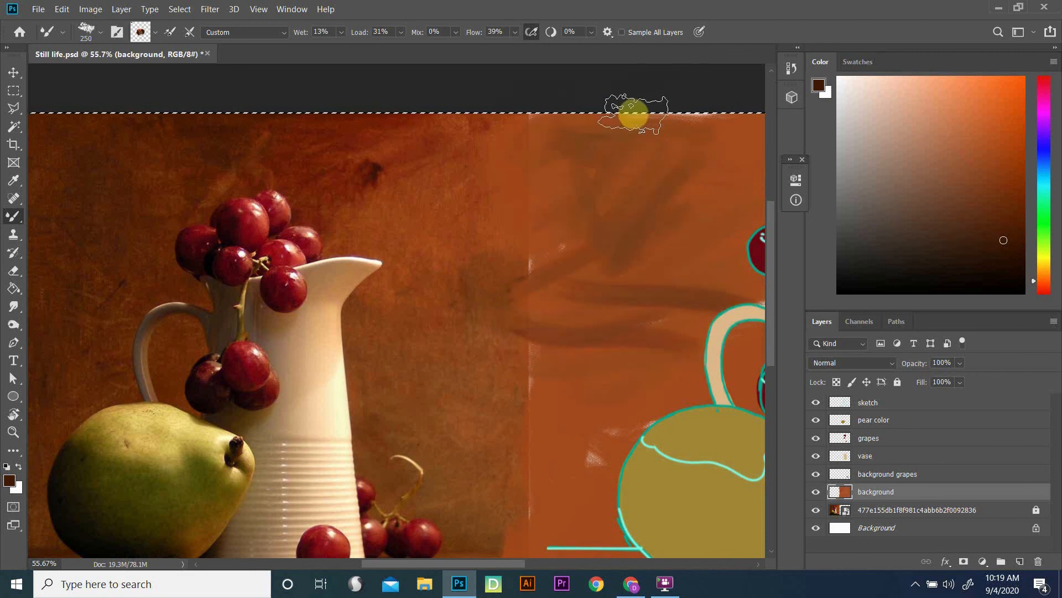
pyautogui.moveTo(641, 178)
pyautogui.mouseDown()
pyautogui.moveTo(718, 275)
pyautogui.moveTo(651, 394)
pyautogui.mouseUp()
# Enlarge the brush to 700 and sweep broad dark brown strokes across the background on both sides of the jug.
pyautogui.moveTo(657, 294)
pyautogui.mouseDown()
pyautogui.moveTo(545, 224)
pyautogui.moveTo(466, 216)
pyautogui.mouseUp()
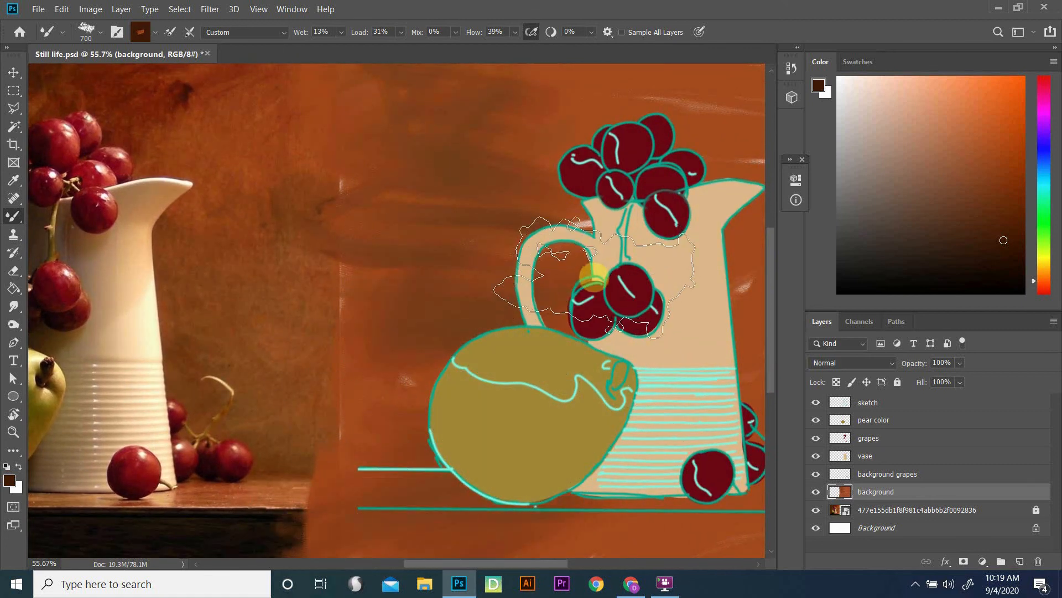
pyautogui.moveTo(673, 175); pyautogui.dragTo(536, 247)
pyautogui.moveTo(341, 168); pyautogui.dragTo(675, 154)
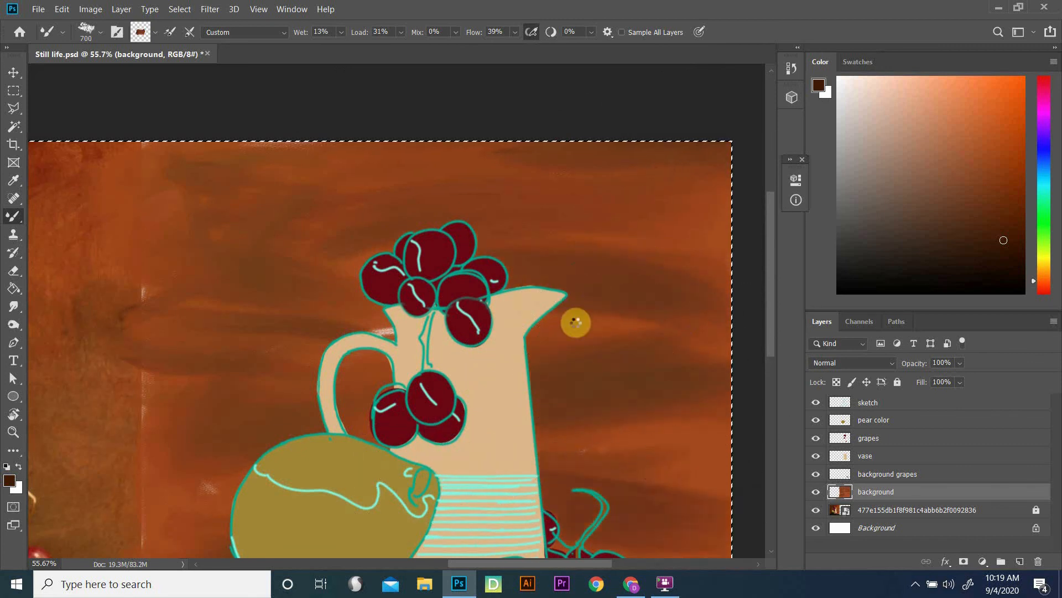
pyautogui.scroll(-3, 545, 343)
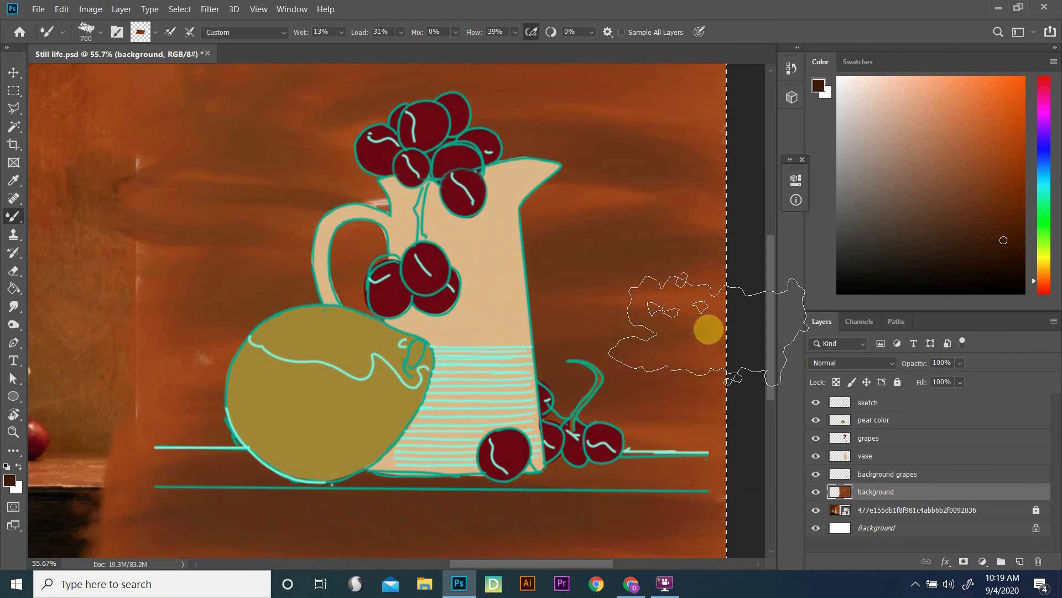
# Sample the orange from the photo's backdrop and brush it over the upper background around the grapes.
pyautogui.moveTo(282, 224); pyautogui.dragTo(597, 293)
pyautogui.keyDown('alt'); pyautogui.click(363, 194); pyautogui.keyUp('alt')
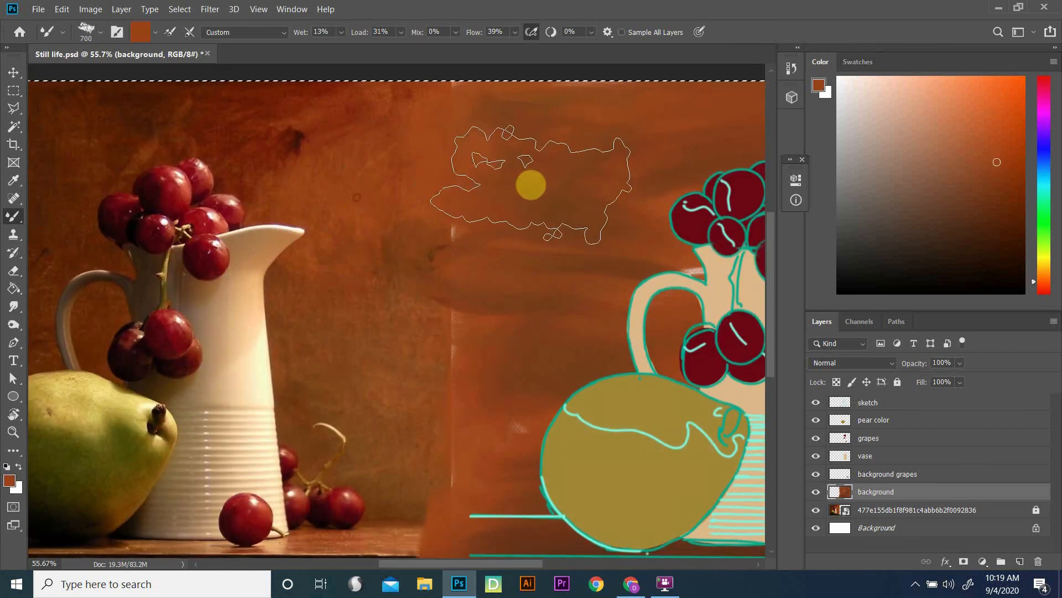
pyautogui.moveTo(602, 185)
pyautogui.mouseDown()
pyautogui.moveTo(564, 208)
pyautogui.moveTo(447, 215)
pyautogui.moveTo(415, 237)
pyautogui.mouseUp()
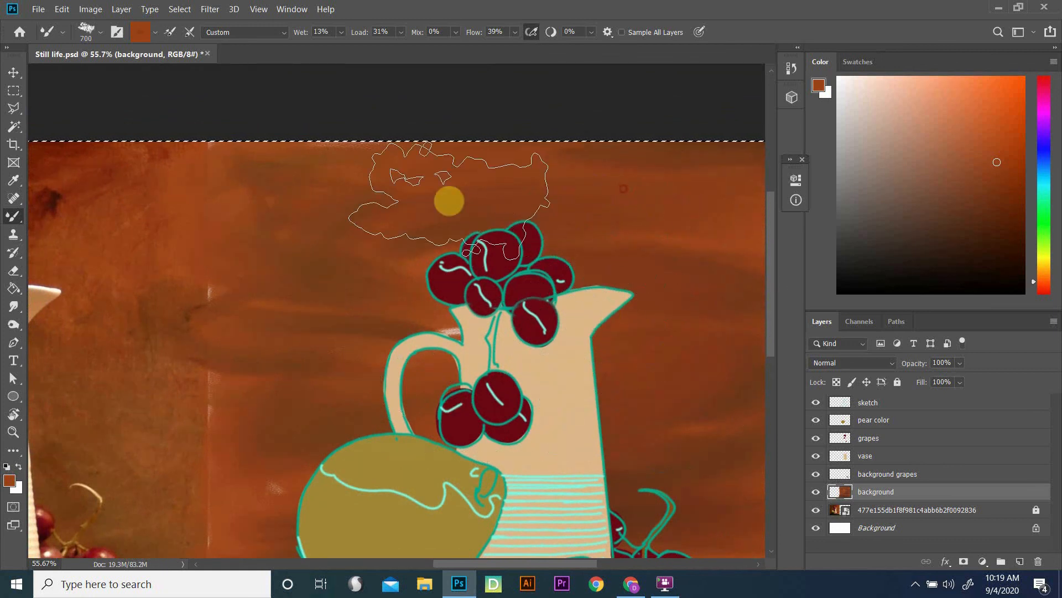
pyautogui.moveTo(734, 192); pyautogui.dragTo(752, 165)
pyautogui.moveTo(144, 290)
pyautogui.mouseDown()
pyautogui.moveTo(659, 230)
pyautogui.moveTo(652, 218)
pyautogui.mouseUp()
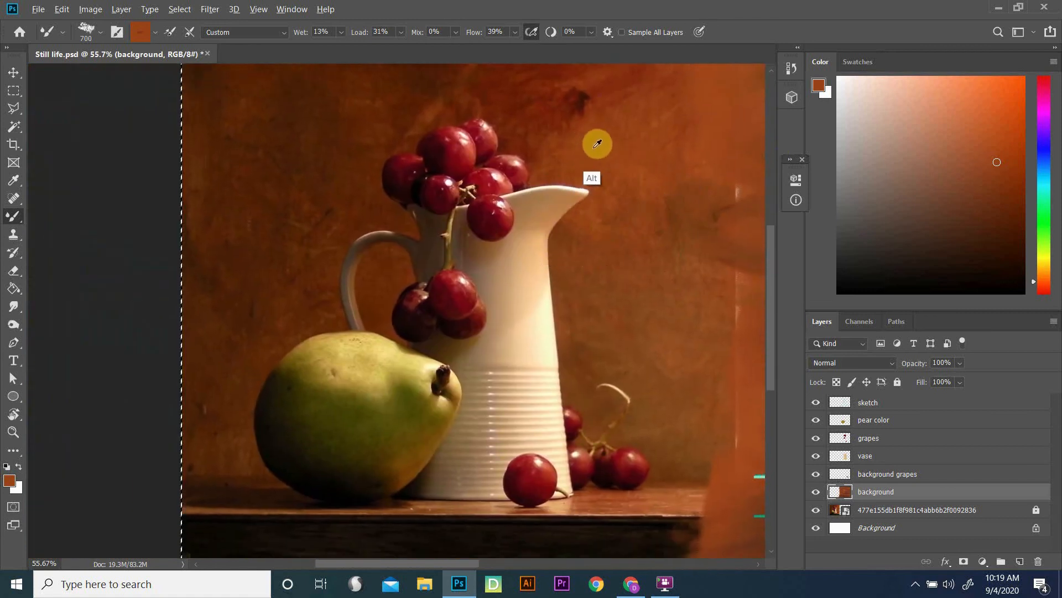
# Resample the orange above the photo's jug spout and blend it into the painted background around the jug.
pyautogui.keyDown('alt'); pyautogui.click(612, 137); pyautogui.keyUp('alt')
pyautogui.moveTo(652, 180); pyautogui.dragTo(334, 194)
pyautogui.moveTo(449, 257); pyautogui.dragTo(445, 257)
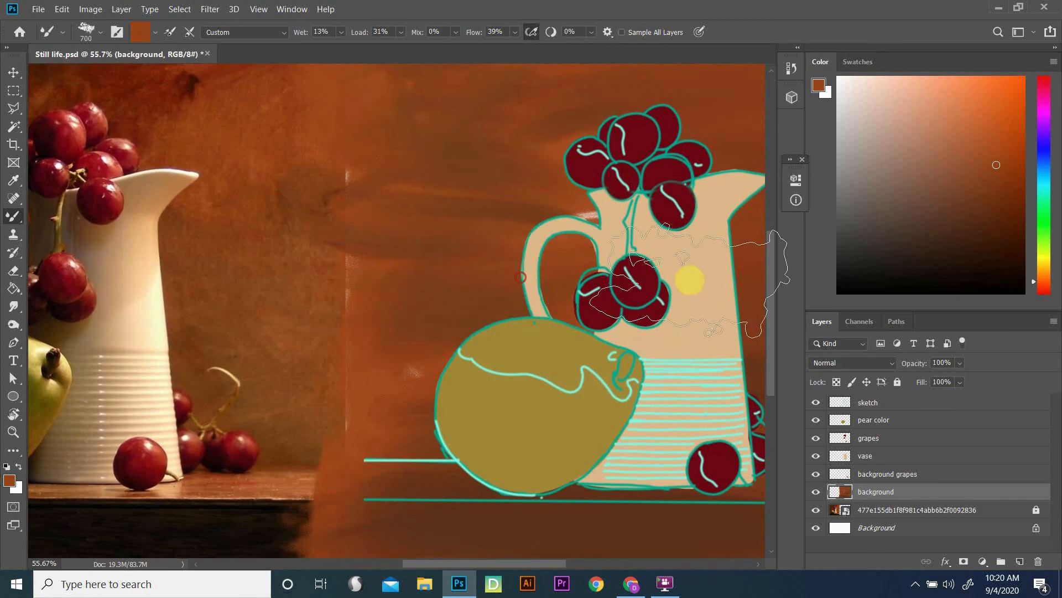
pyautogui.moveTo(690, 280); pyautogui.dragTo(483, 261)
pyautogui.moveTo(641, 370); pyautogui.dragTo(643, 416)
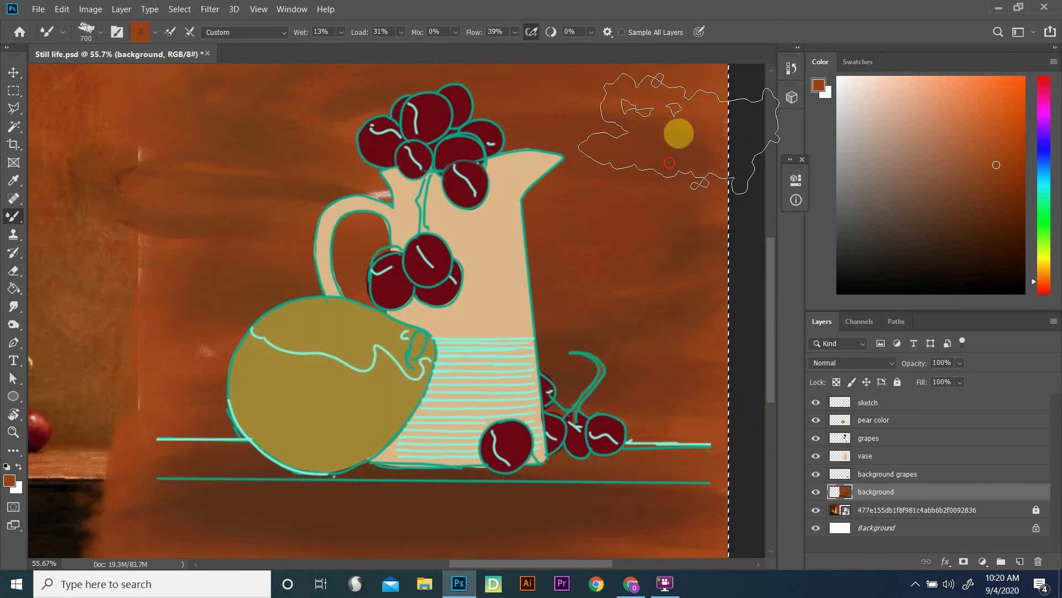
pyautogui.moveTo(681, 132); pyautogui.dragTo(673, 100)
pyautogui.moveTo(515, 211); pyautogui.dragTo(598, 362)
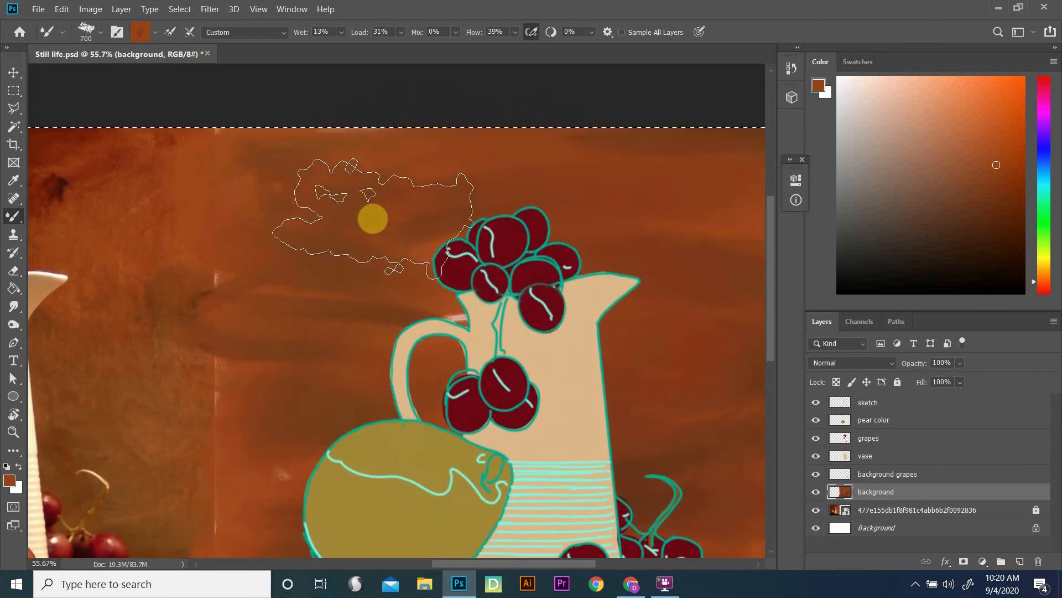
# Sample near-black from the photo's table, set Wet to 0% and Flow to 75%, and darken the background left of the jug.
pyautogui.hotkey('ctrl', '0')
pyautogui.keyDown('alt'); pyautogui.click(288, 456); pyautogui.keyUp('alt')
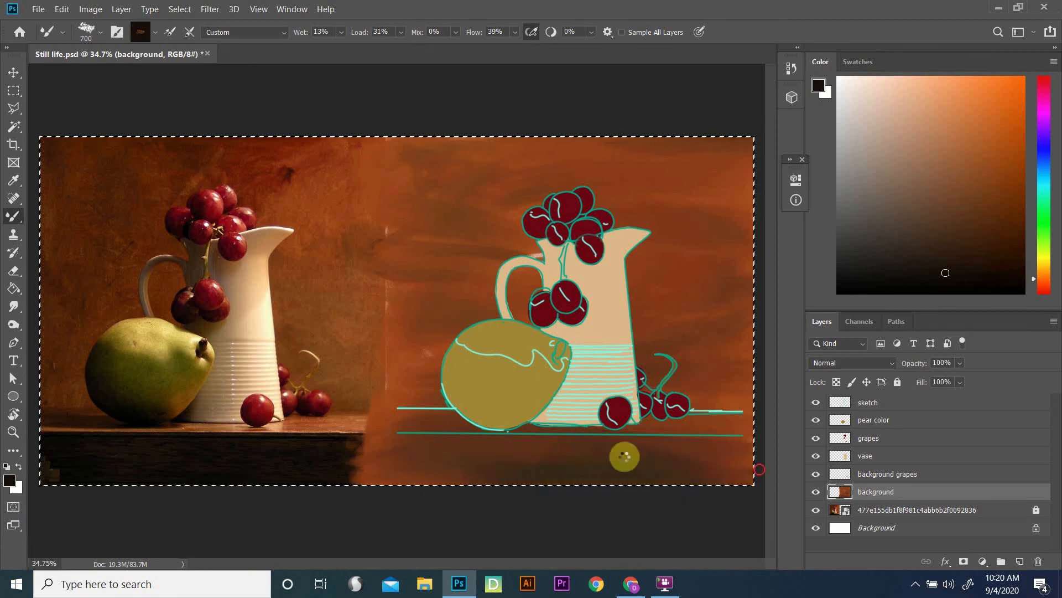
pyautogui.click(341, 32)
pyautogui.click(515, 32)
pyautogui.click(547, 47)
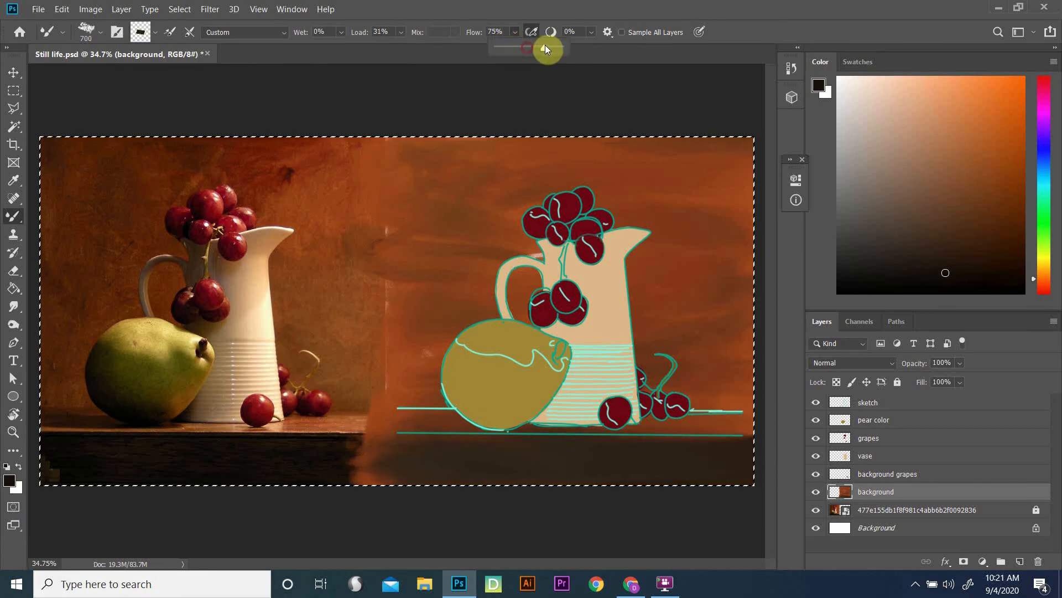
pyautogui.moveTo(437, 230); pyautogui.dragTo(493, 219)
pyautogui.moveTo(387, 244); pyautogui.dragTo(487, 255)
pyautogui.moveTo(404, 327); pyautogui.dragTo(476, 318)
# Try Wet at 8%, return it to 0%, and brush more near-black over the upper background with Flow at 17%.
pyautogui.click(342, 32)
pyautogui.click(355, 48)
pyautogui.click(402, 32)
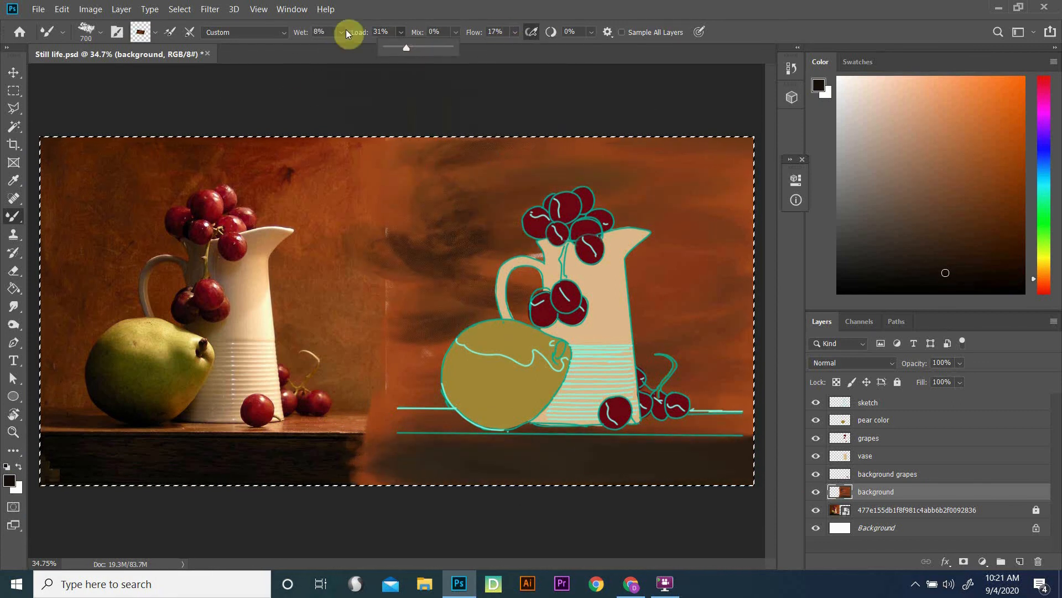
pyautogui.click(341, 33)
pyautogui.moveTo(338, 48); pyautogui.dragTo(331, 48)
pyautogui.moveTo(413, 222); pyautogui.dragTo(520, 213)
pyautogui.moveTo(426, 334)
pyautogui.mouseDown()
pyautogui.moveTo(505, 216)
pyautogui.moveTo(653, 166)
pyautogui.mouseUp()
# Reduce the brush to 250 and Flow to 3%, and glaze sampled reddish and orange browns over the background.
pyautogui.keyDown('alt'); pyautogui.click(687, 208); pyautogui.keyUp('alt')
pyautogui.press('[')
pyautogui.press('[')
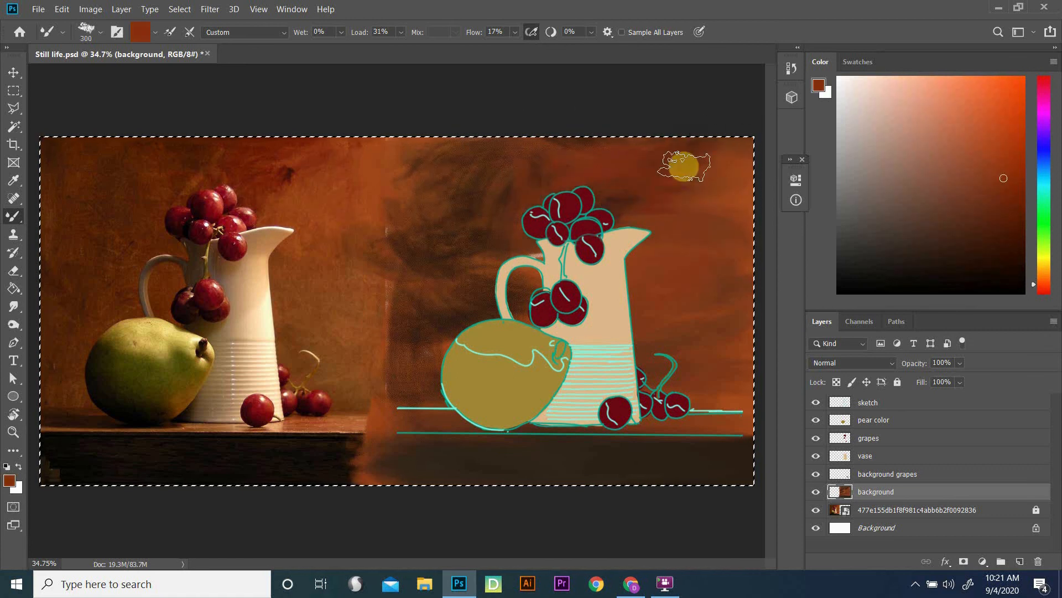
pyautogui.keyDown('alt'); pyautogui.click(651, 316); pyautogui.keyUp('alt')
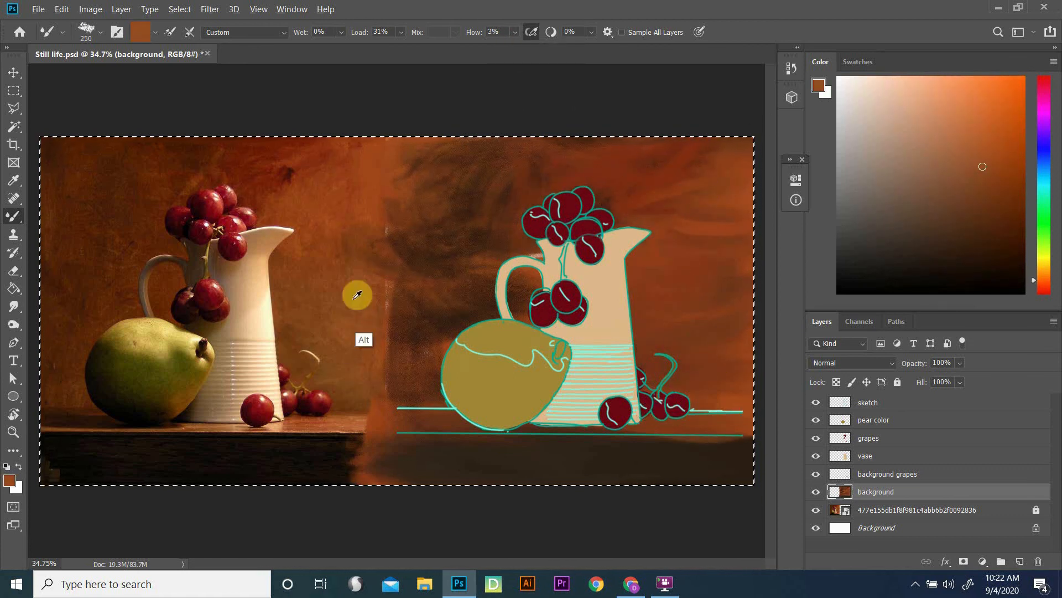
pyautogui.moveTo(670, 222); pyautogui.dragTo(683, 209)
pyautogui.keyDown('alt'); pyautogui.click(680, 188); pyautogui.keyUp('alt')
pyautogui.moveTo(453, 282)
pyautogui.mouseDown()
pyautogui.moveTo(415, 223)
pyautogui.moveTo(558, 236)
pyautogui.mouseUp()
# Set the brush Load to 68% and Flow to 19%, and brush sampled orange-brown over the background right of the jug.
pyautogui.keyDown('alt'); pyautogui.click(431, 239); pyautogui.keyUp('alt')
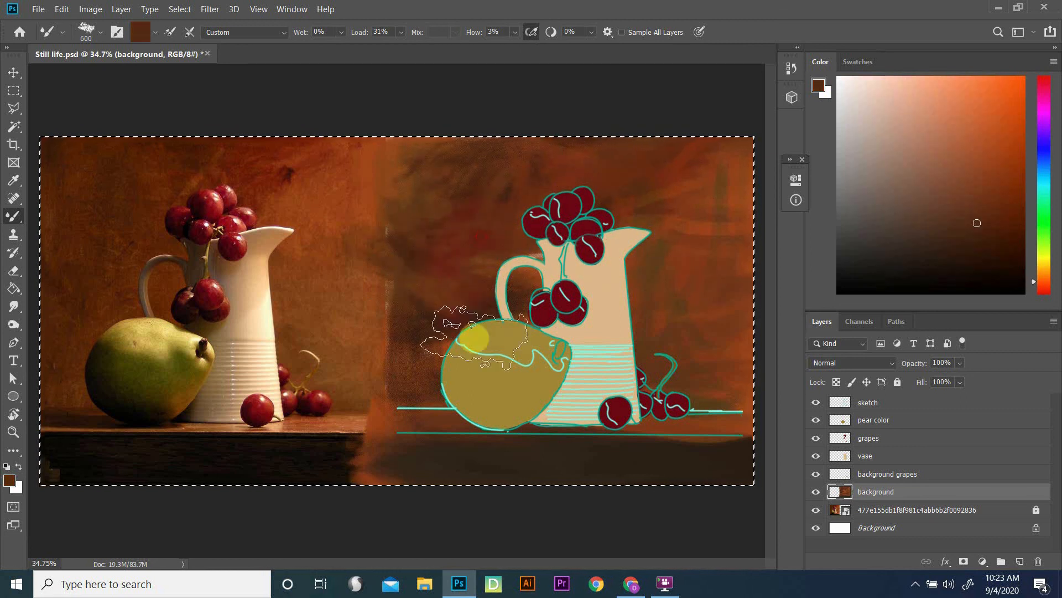
pyautogui.keyDown('alt'); pyautogui.click(405, 313); pyautogui.keyUp('alt')
pyautogui.click(402, 33)
pyautogui.click(515, 32)
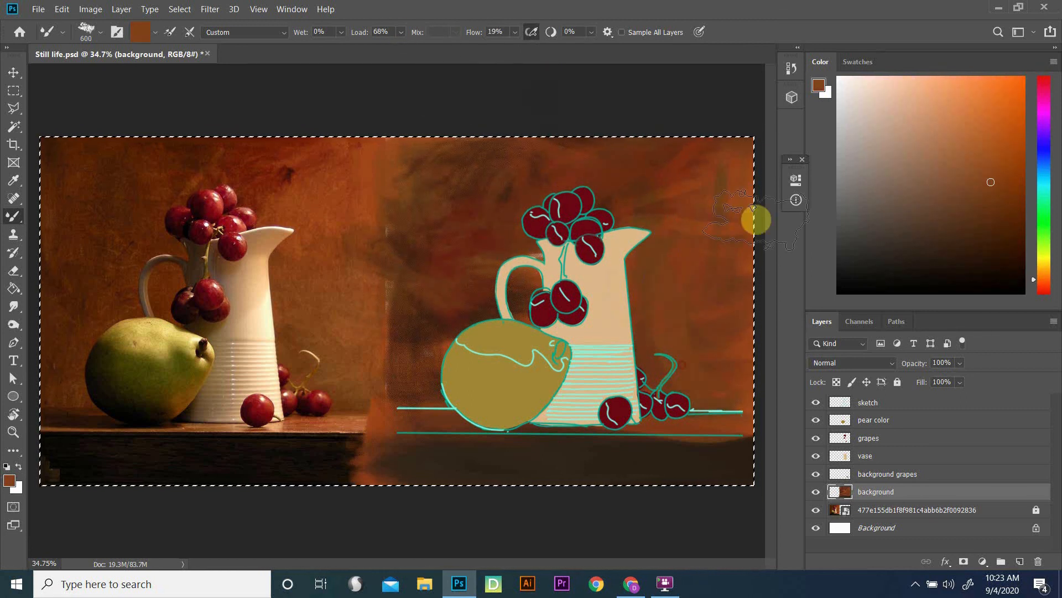
pyautogui.keyDown('alt'); pyautogui.click(693, 367); pyautogui.keyUp('alt')
pyautogui.keyDown('alt'); pyautogui.click(711, 222); pyautogui.keyUp('alt')
pyautogui.moveTo(698, 188); pyautogui.dragTo(628, 213)
# Lower Flow to 3%, pick a yellower hue, and glaze it over the background on both sides of the jug.
pyautogui.click(514, 32)
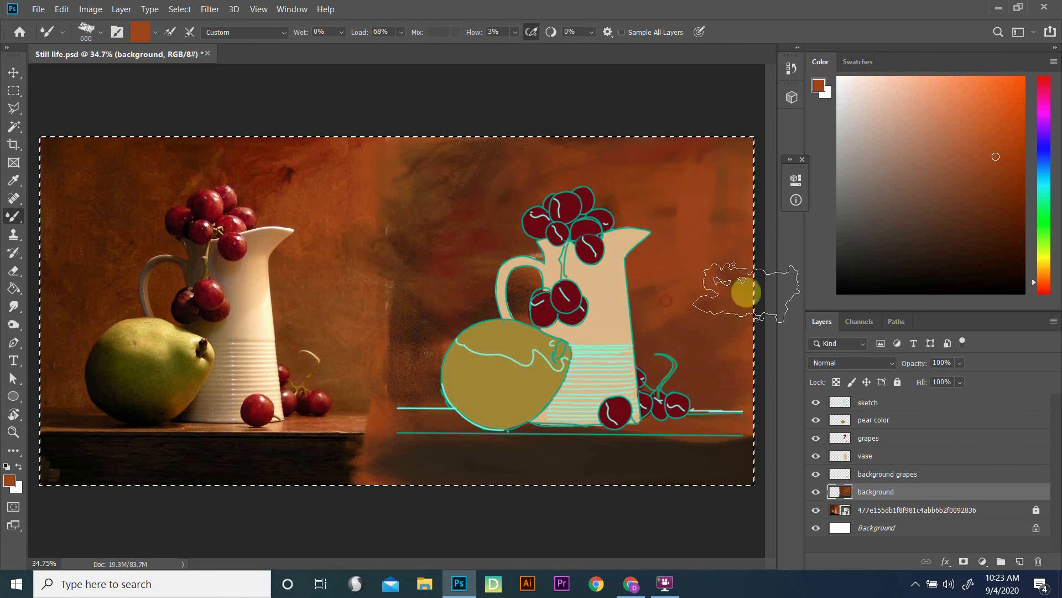
pyautogui.keyDown('alt'); pyautogui.click(442, 324); pyautogui.keyUp('alt')
pyautogui.click(1044, 263)
pyautogui.click(1002, 153)
pyautogui.moveTo(671, 292); pyautogui.dragTo(671, 339)
pyautogui.moveTo(413, 277); pyautogui.dragTo(459, 189)
# Sample browns from the picture, pick a lighter orange, and brush it over the lower background right of the jug.
pyautogui.keyDown('alt'); pyautogui.click(475, 172); pyautogui.keyUp('alt')
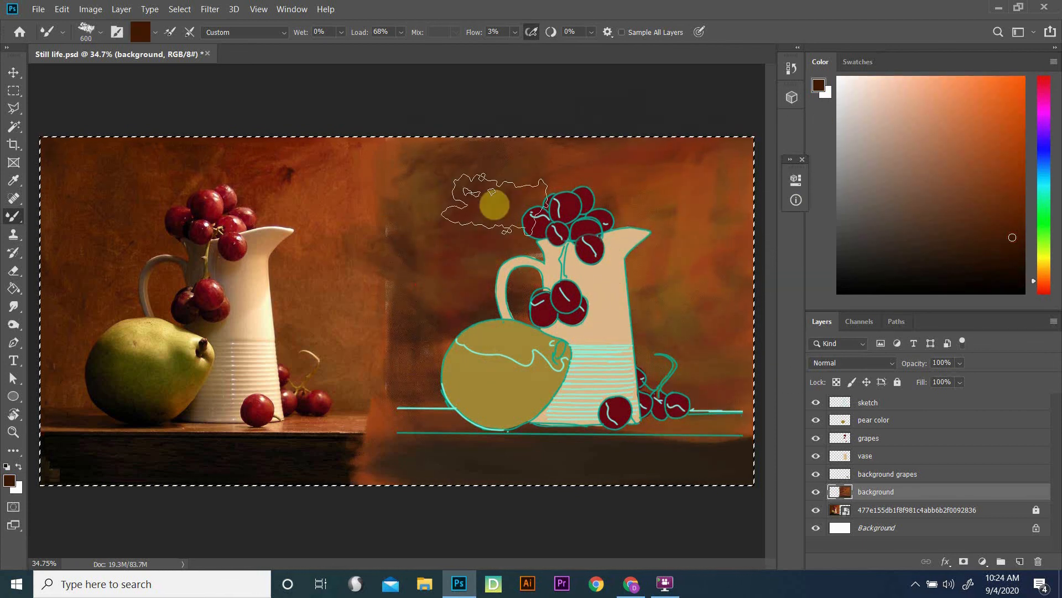
pyautogui.keyDown('alt'); pyautogui.click(710, 335); pyautogui.keyUp('alt')
pyautogui.keyDown('alt'); pyautogui.click(382, 260); pyautogui.keyUp('alt')
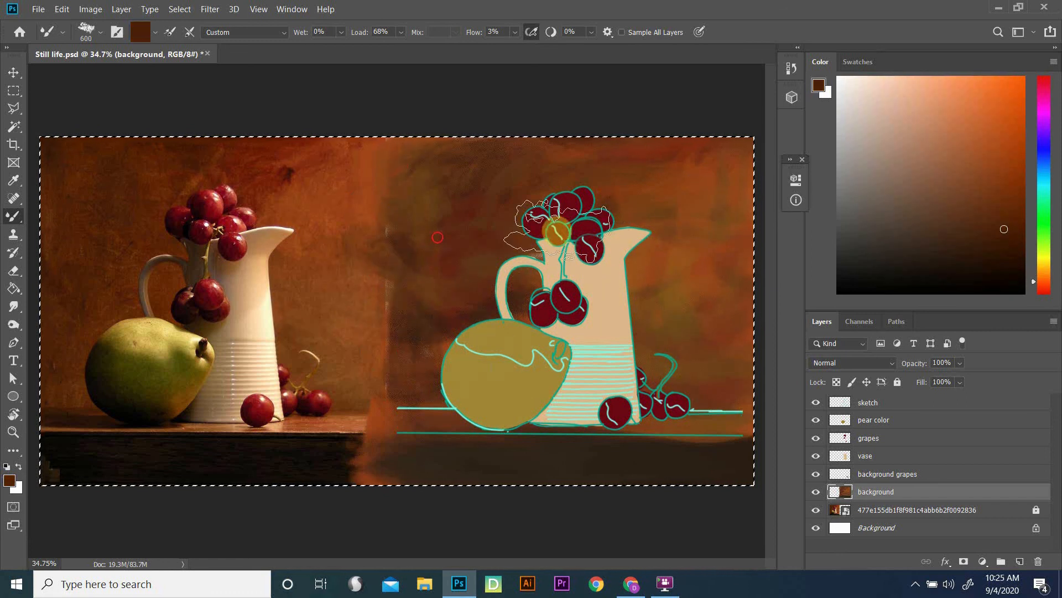
pyautogui.click(951, 127)
pyautogui.moveTo(659, 285); pyautogui.dragTo(723, 382)
# Replace the selection with the tabletop strip between the table lines and paint it with brown sampled from the photo's tabletop.
pyautogui.click(13, 91)
pyautogui.hotkey('ctrl', 'd')
pyautogui.moveTo(373, 434); pyautogui.dragTo(768, 413)
pyautogui.press('b')
pyautogui.keyDown('alt'); pyautogui.click(349, 422); pyautogui.keyUp('alt')
pyautogui.moveTo(382, 422)
pyautogui.mouseDown()
pyautogui.moveTo(521, 422)
pyautogui.moveTo(457, 422)
pyautogui.mouseUp()
pyautogui.keyDown('alt'); pyautogui.click(444, 422); pyautogui.keyUp('alt')
# Vary the tabletop strip with near-black and a lighter orange-brown based on the photo's backdrop.
pyautogui.keyDown('alt'); pyautogui.click(468, 357); pyautogui.keyUp('alt')
pyautogui.click(925, 277)
pyautogui.keyDown('alt'); pyautogui.click(351, 333); pyautogui.keyUp('alt')
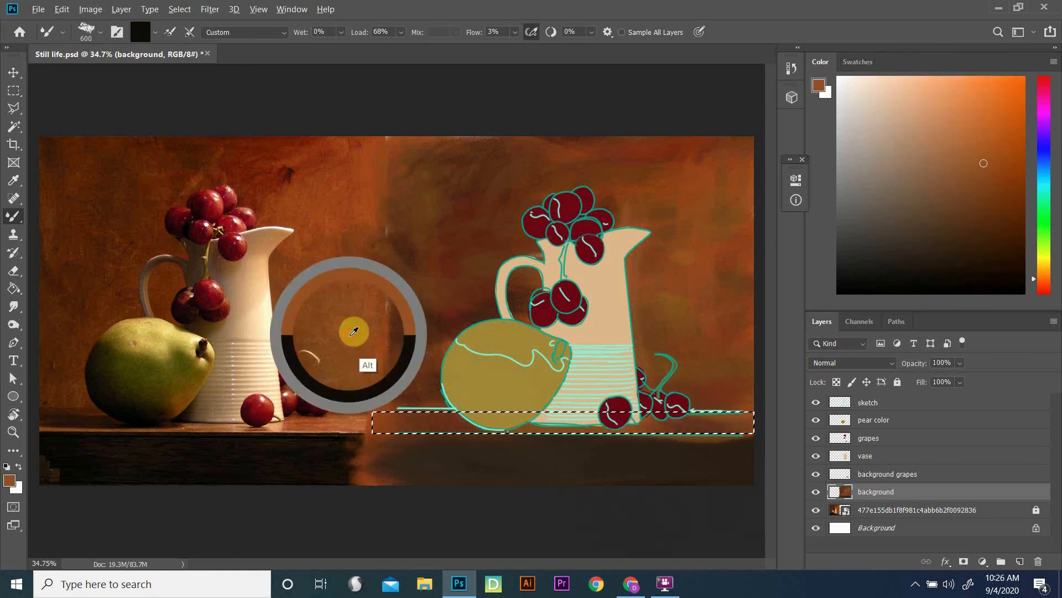
pyautogui.click(971, 140)
pyautogui.moveTo(415, 472); pyautogui.dragTo(329, 439)
pyautogui.keyDown('alt'); pyautogui.click(343, 425); pyautogui.keyUp('alt')
# Select the table front below the lower table line and paint it with near-black tones sampled from the photo's table.
pyautogui.press('m')
pyautogui.hotkey('ctrl', 'd')
pyautogui.moveTo(764, 503); pyautogui.dragTo(389, 434)
pyautogui.press('b')
pyautogui.keyDown('alt'); pyautogui.click(294, 477); pyautogui.keyUp('alt')
pyautogui.moveTo(514, 498); pyautogui.dragTo(697, 462)
pyautogui.keyDown('alt'); pyautogui.click(361, 431); pyautogui.keyUp('alt')
pyautogui.keyDown('alt'); pyautogui.click(361, 432); pyautogui.keyUp('alt')
pyautogui.moveTo(450, 515); pyautogui.dragTo(633, 482)
pyautogui.click(816, 403)
pyautogui.click(816, 403)
# Select the wall area above the tabletop and brush its left edge with dark brown sampled beside the photo's pear.
pyautogui.press('m')
pyautogui.moveTo(754, 134)
pyautogui.mouseDown()
pyautogui.moveTo(383, 420)
pyautogui.moveTo(389, 411)
pyautogui.mouseUp()
pyautogui.press('b')
pyautogui.keyDown('alt'); pyautogui.click(62, 354); pyautogui.keyUp('alt')
pyautogui.moveTo(407, 332)
pyautogui.mouseDown()
pyautogui.moveTo(422, 384)
pyautogui.moveTo(429, 334)
pyautogui.mouseUp()
# Sample red-brown from the photo's backdrop, reduce the brush to 200, and brush it over the wall above the grapes.
pyautogui.keyDown('alt'); pyautogui.click(61, 382); pyautogui.keyUp('alt')
pyautogui.keyDown('alt'); pyautogui.click(315, 232); pyautogui.keyUp('alt')
pyautogui.keyDown('alt'); pyautogui.click(332, 166); pyautogui.keyUp('alt')
pyautogui.press('[')
pyautogui.press('[')
pyautogui.press('[')
pyautogui.press('[')
pyautogui.moveTo(470, 166); pyautogui.dragTo(498, 170)
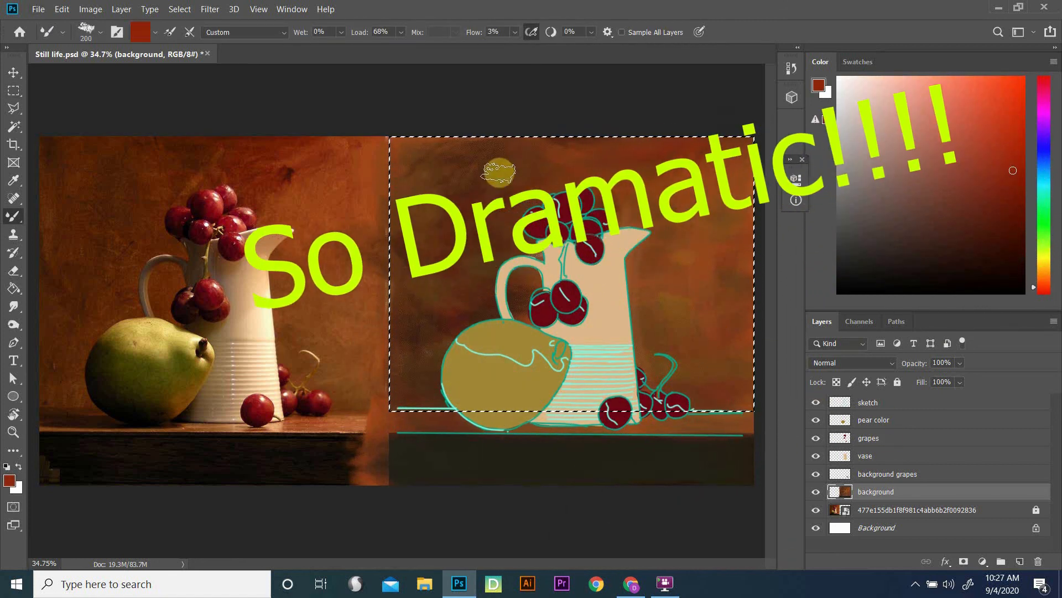
# Sample dark brown from the photo's upper-left backdrop and brush it into the wall's upper-left area.
pyautogui.keyDown('alt'); pyautogui.click(491, 154); pyautogui.keyUp('alt')
pyautogui.keyDown('alt'); pyautogui.click(61, 151); pyautogui.keyUp('alt')
pyautogui.keyDown('alt'); pyautogui.click(55, 177); pyautogui.keyUp('alt')
pyautogui.moveTo(420, 166); pyautogui.dragTo(471, 183)
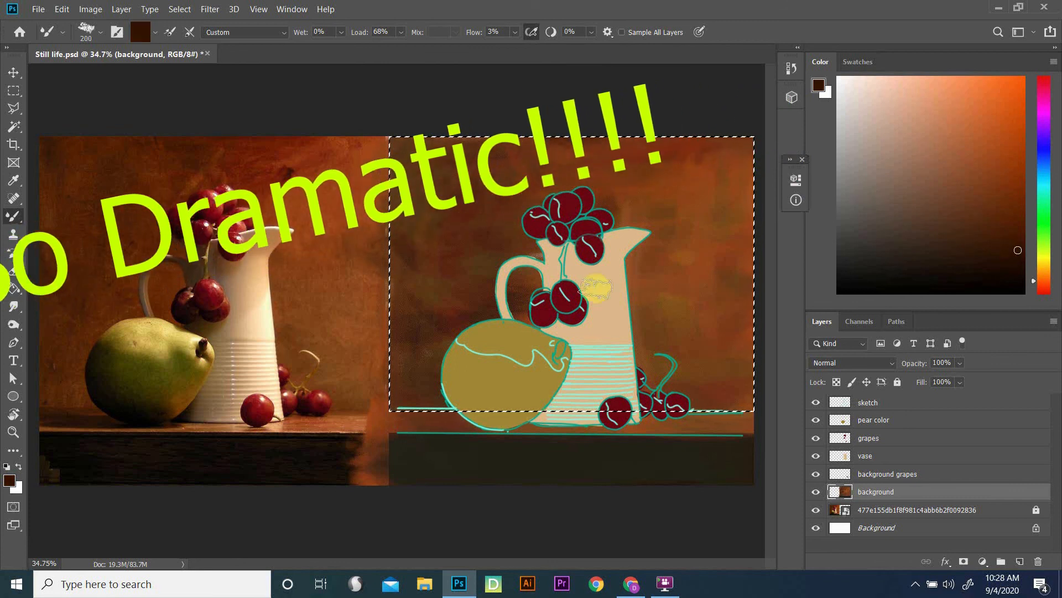
# Enlarge the brush to 500, brush sampled dark tones at the wall's left edge, and add a lighter orange along the right.
pyautogui.keyDown('alt'); pyautogui.click(161, 310); pyautogui.keyUp('alt')
pyautogui.press(']')
pyautogui.press(']')
pyautogui.press(']')
pyautogui.moveTo(384, 282); pyautogui.dragTo(404, 309)
pyautogui.click(949, 100)
pyautogui.moveTo(730, 181)
pyautogui.mouseDown()
pyautogui.moveTo(650, 244)
pyautogui.moveTo(730, 310)
pyautogui.mouseUp()
# Sample a brown from the painted wall, deselect the wall area and save the document.
pyautogui.keyDown('alt'); pyautogui.click(541, 142); pyautogui.keyUp('alt')
pyautogui.hotkey('ctrl', 'd')
pyautogui.hotkey('ctrl', 's')
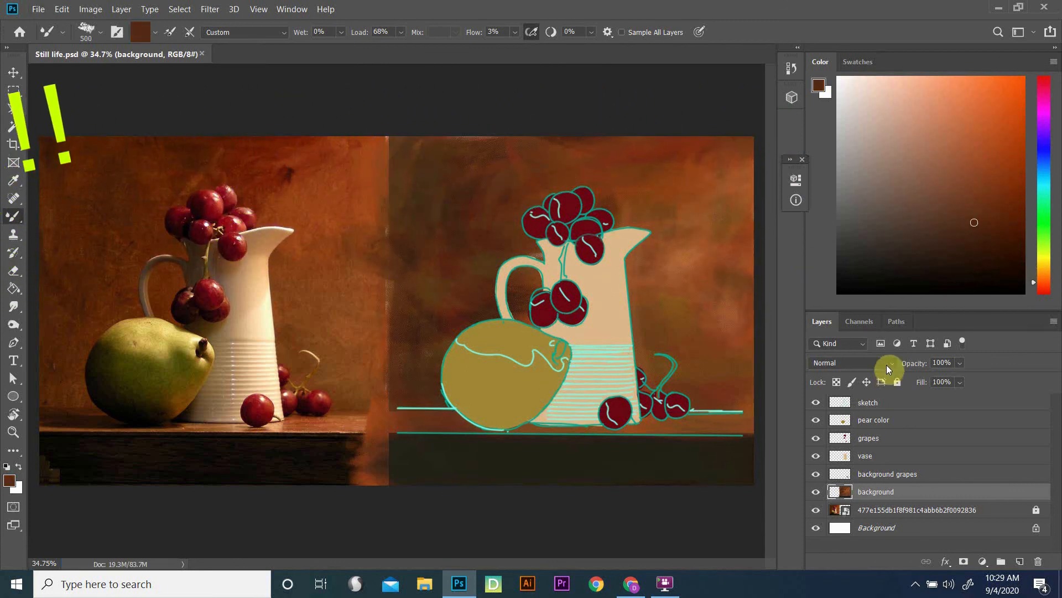